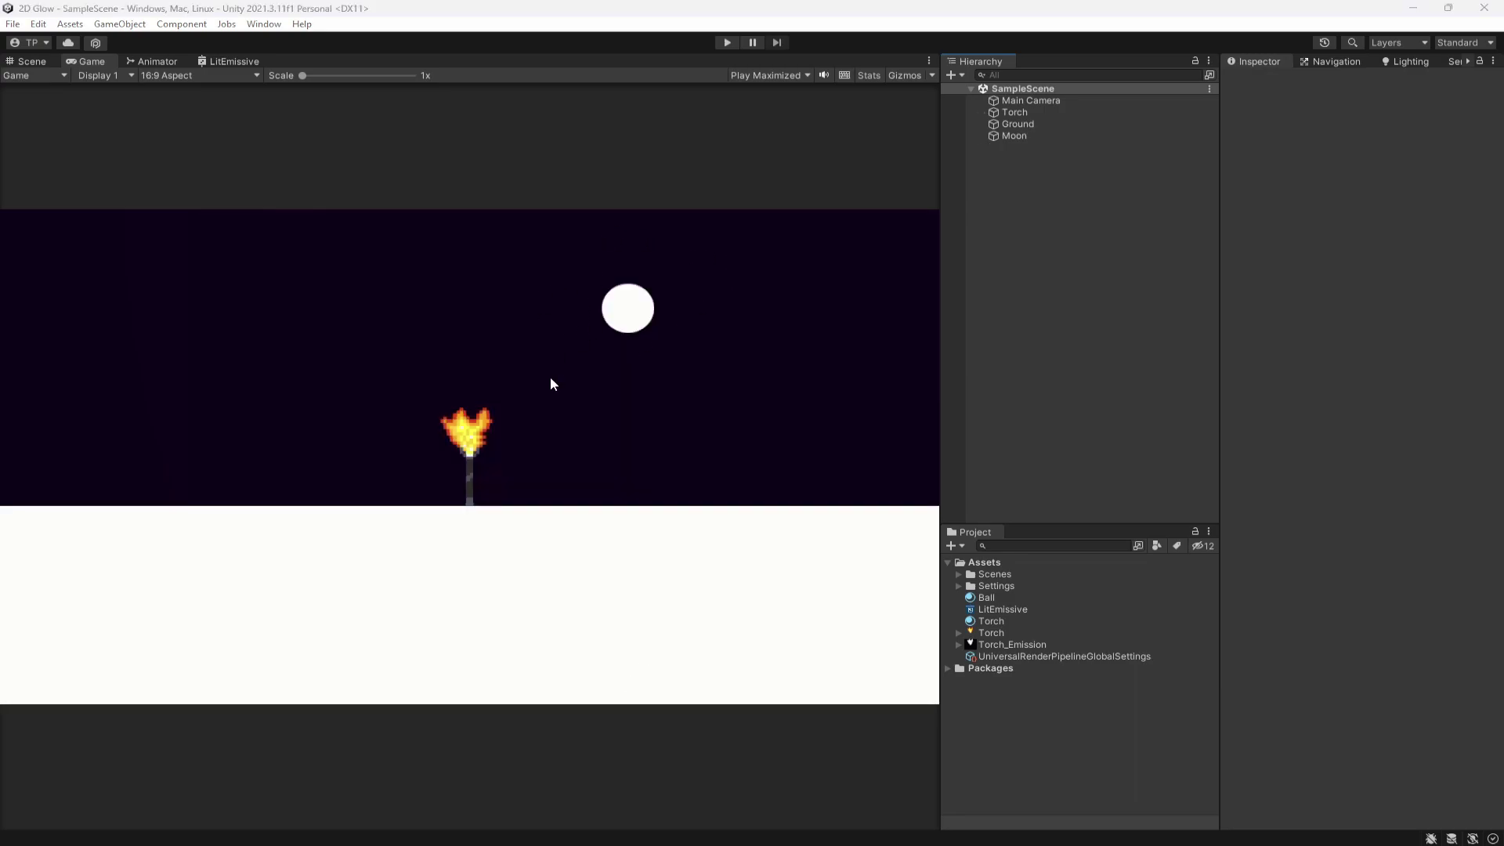
{"action": "scroll", "coordinate": [550, 383], "scroll_direction": "up", "scroll_amount": 5}
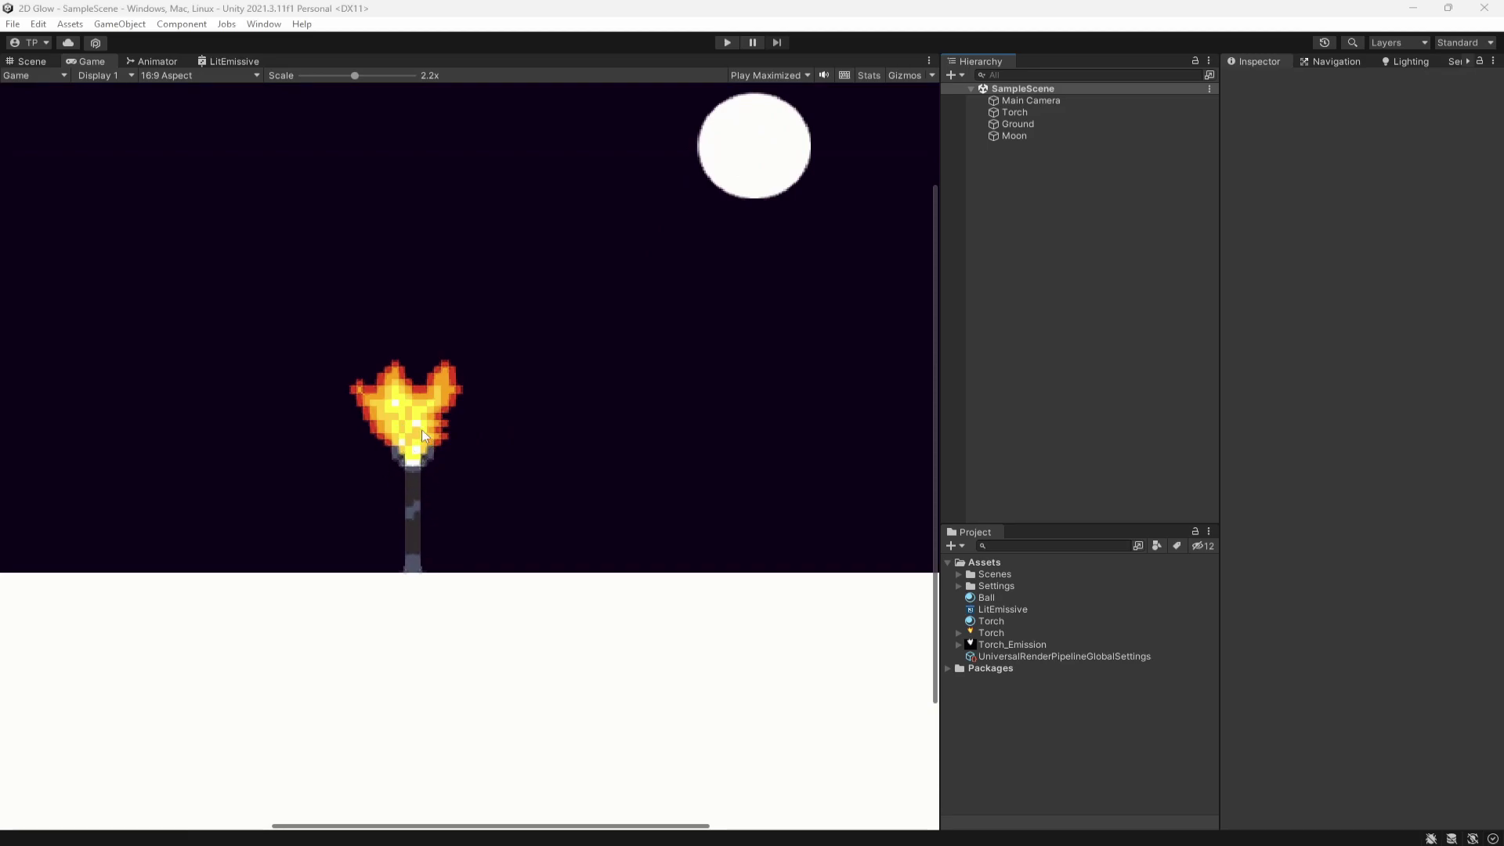
{"action": "scroll", "coordinate": [421, 432], "scroll_direction": "down", "scroll_amount": 5}
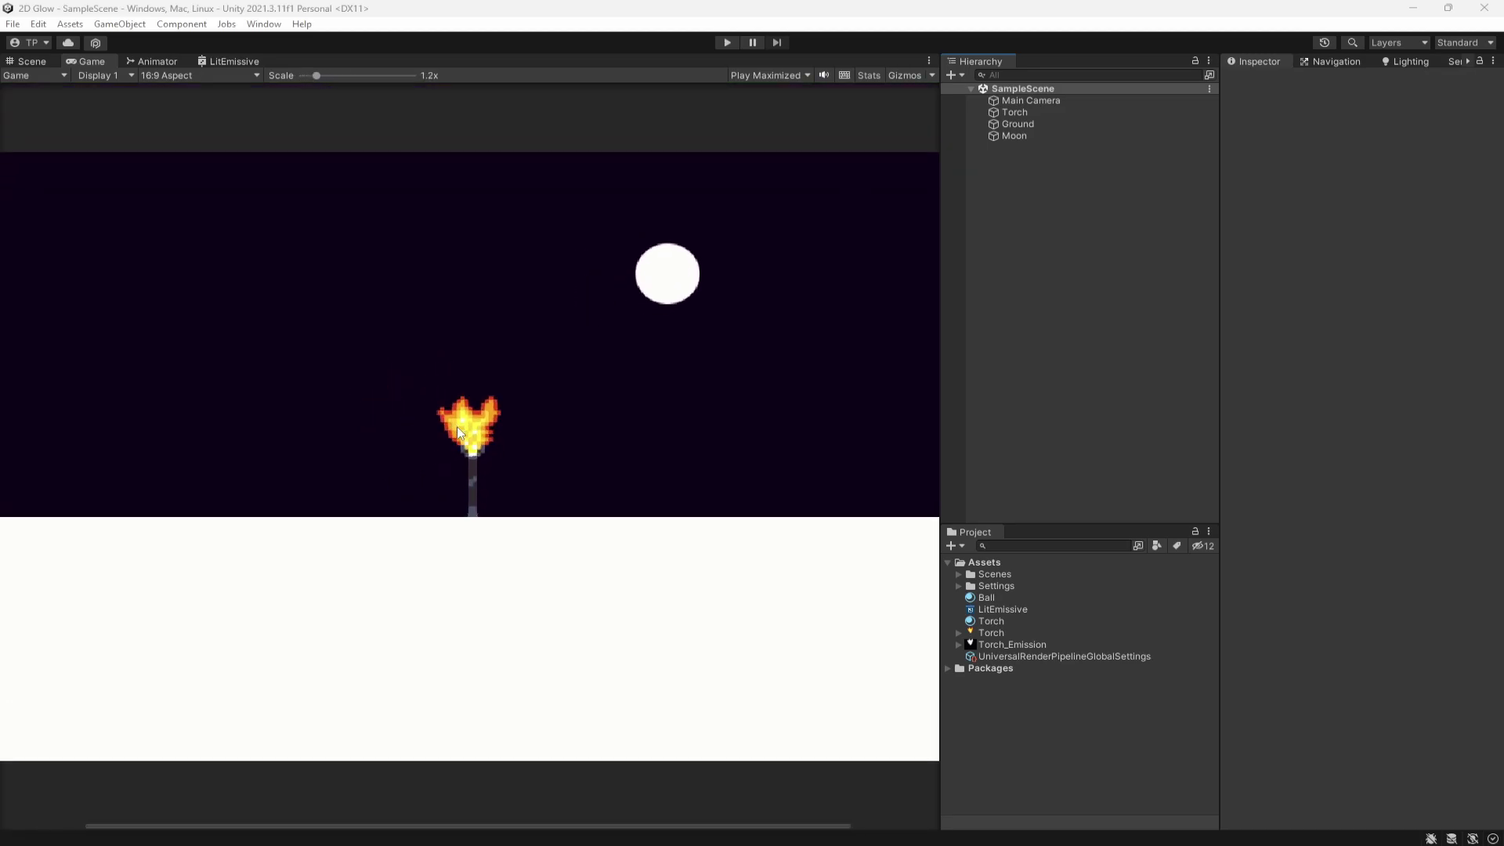
{"action": "scroll", "coordinate": [451, 433], "scroll_direction": "down", "scroll_amount": 1}
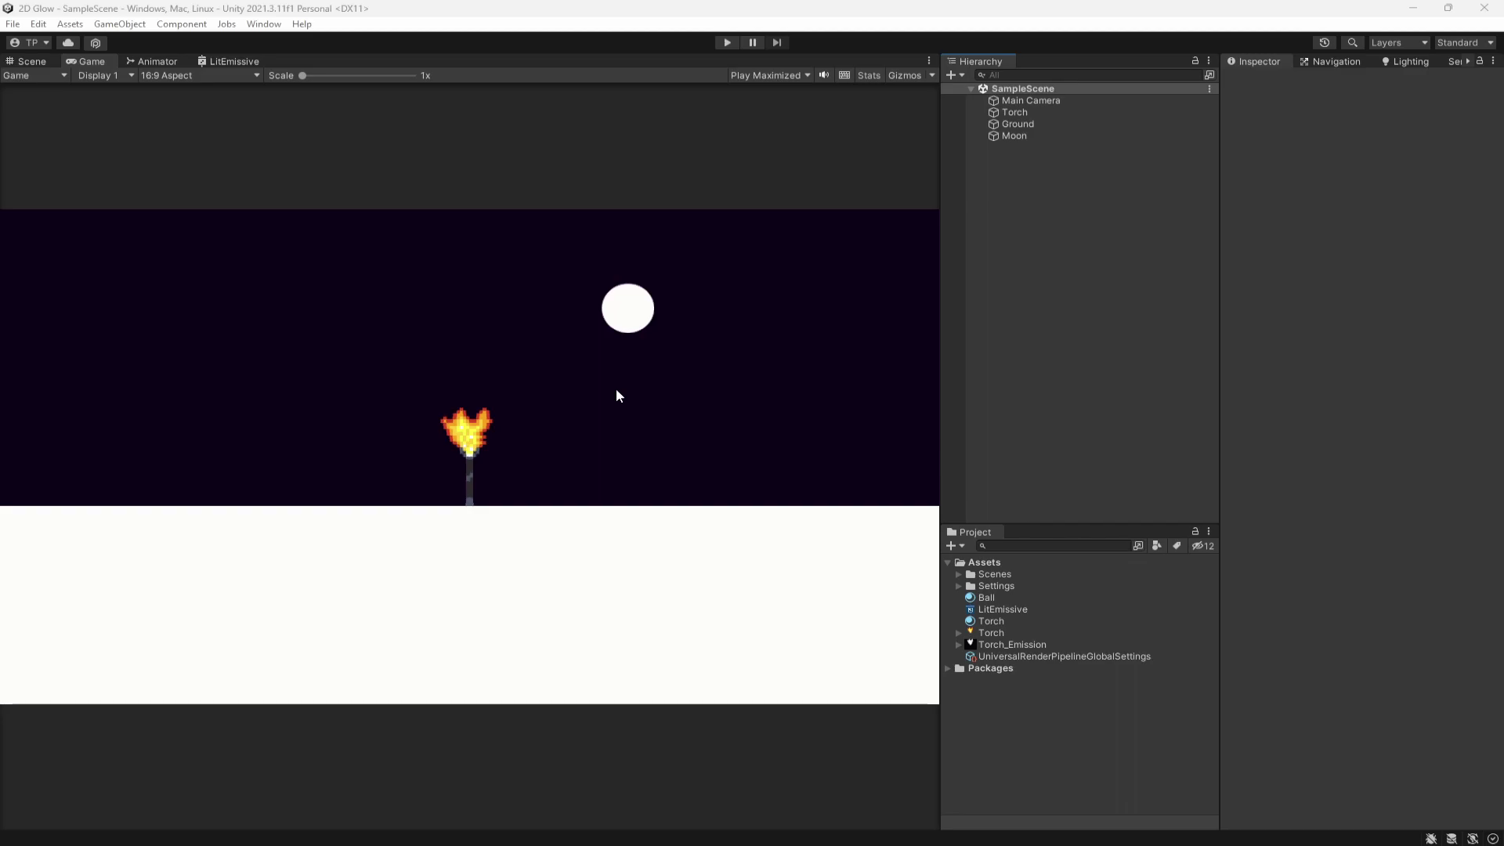
Add a Global Volume to the scene with its default name and save the scene
{"action": "right_click", "coordinate": [1026, 165]}
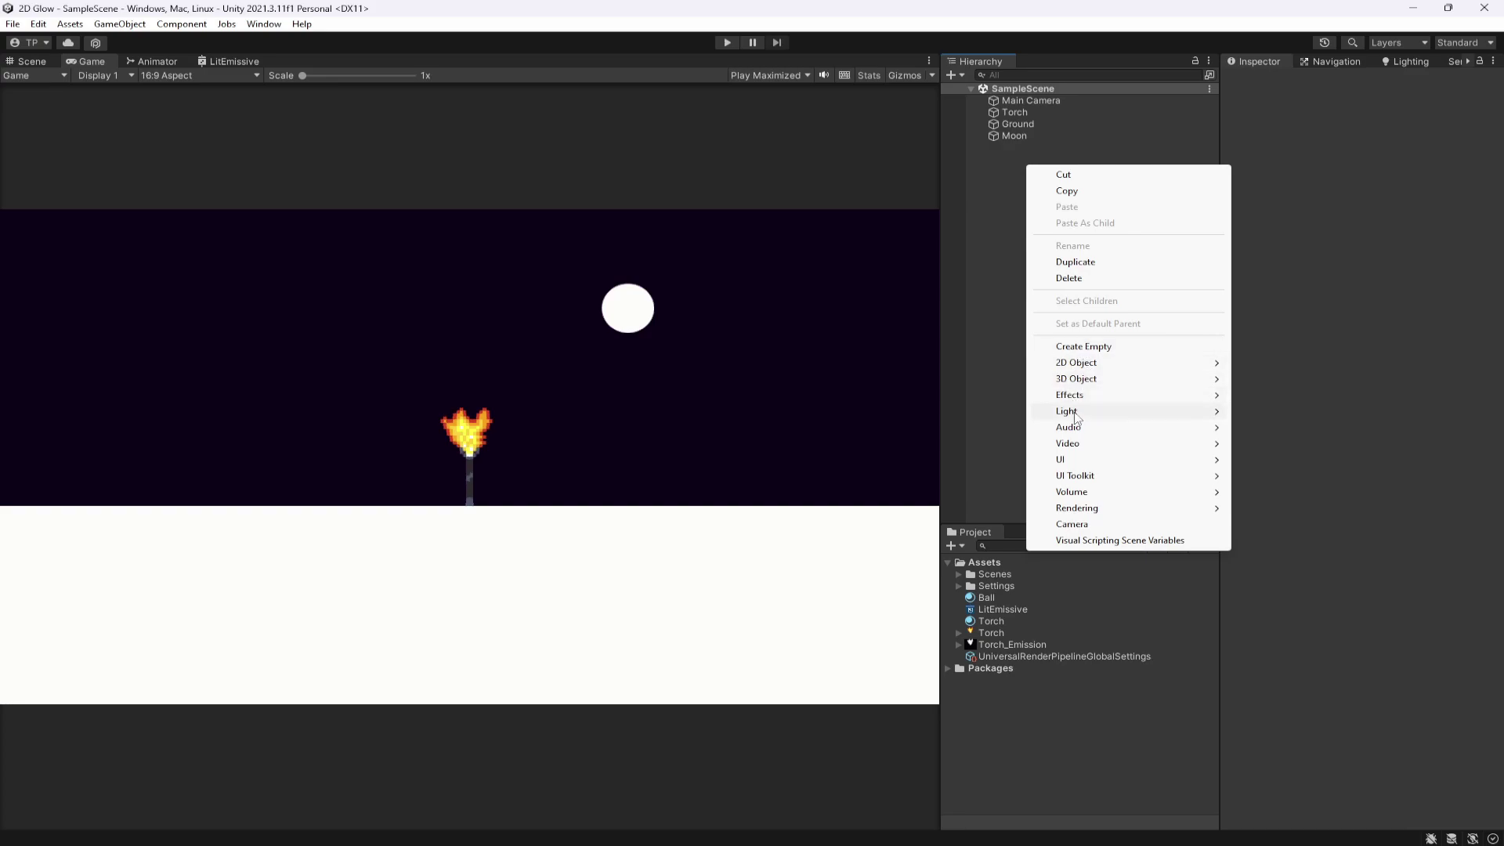
{"action": "mouse_move", "coordinate": [1136, 491]}
{"action": "left_click", "coordinate": [1253, 490]}
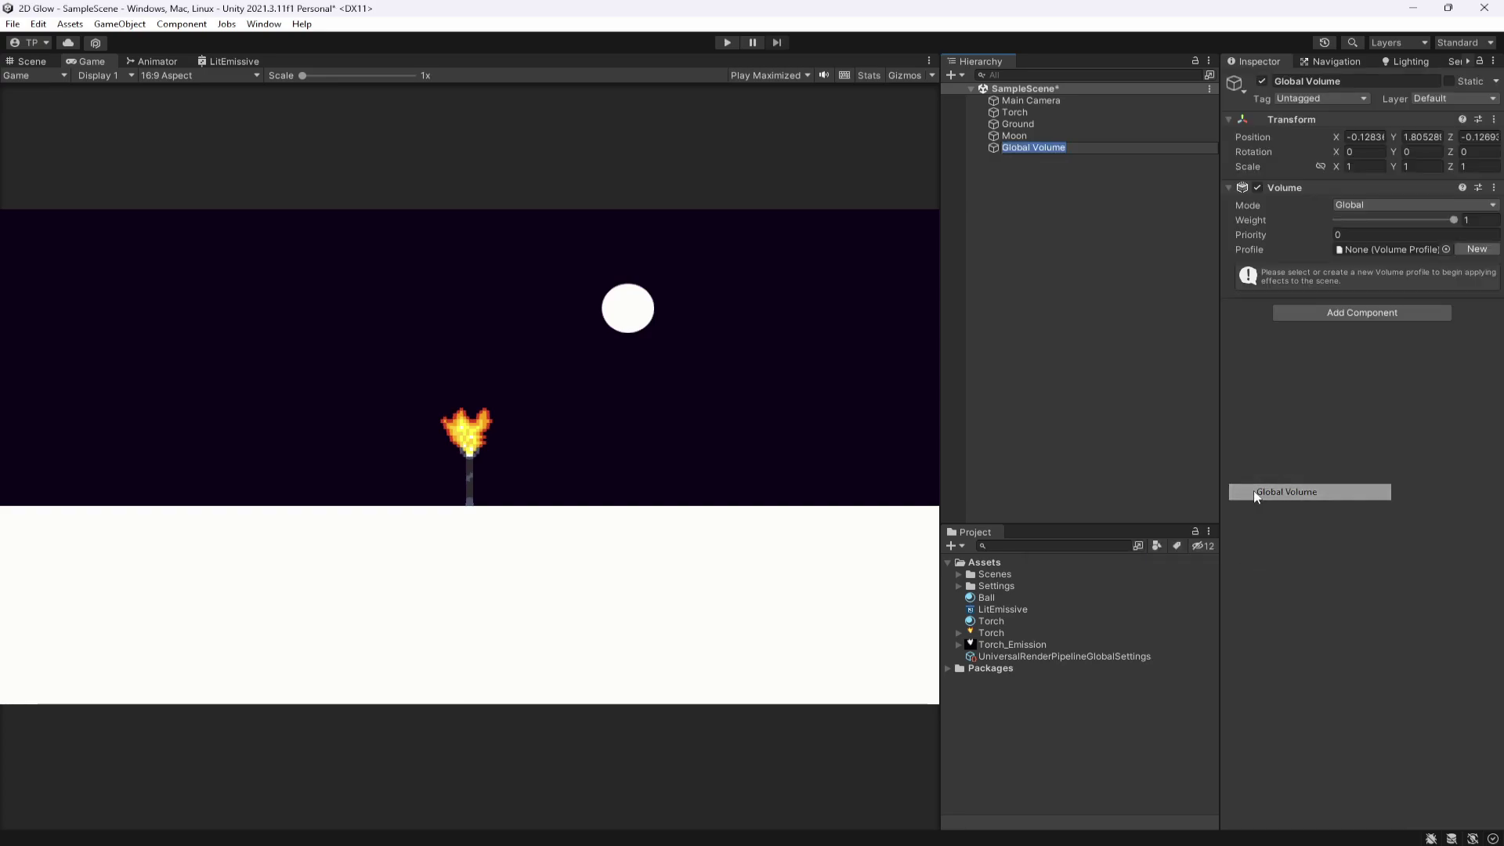
{"action": "key", "text": "Return"}
{"action": "key", "text": "ctrl+s"}
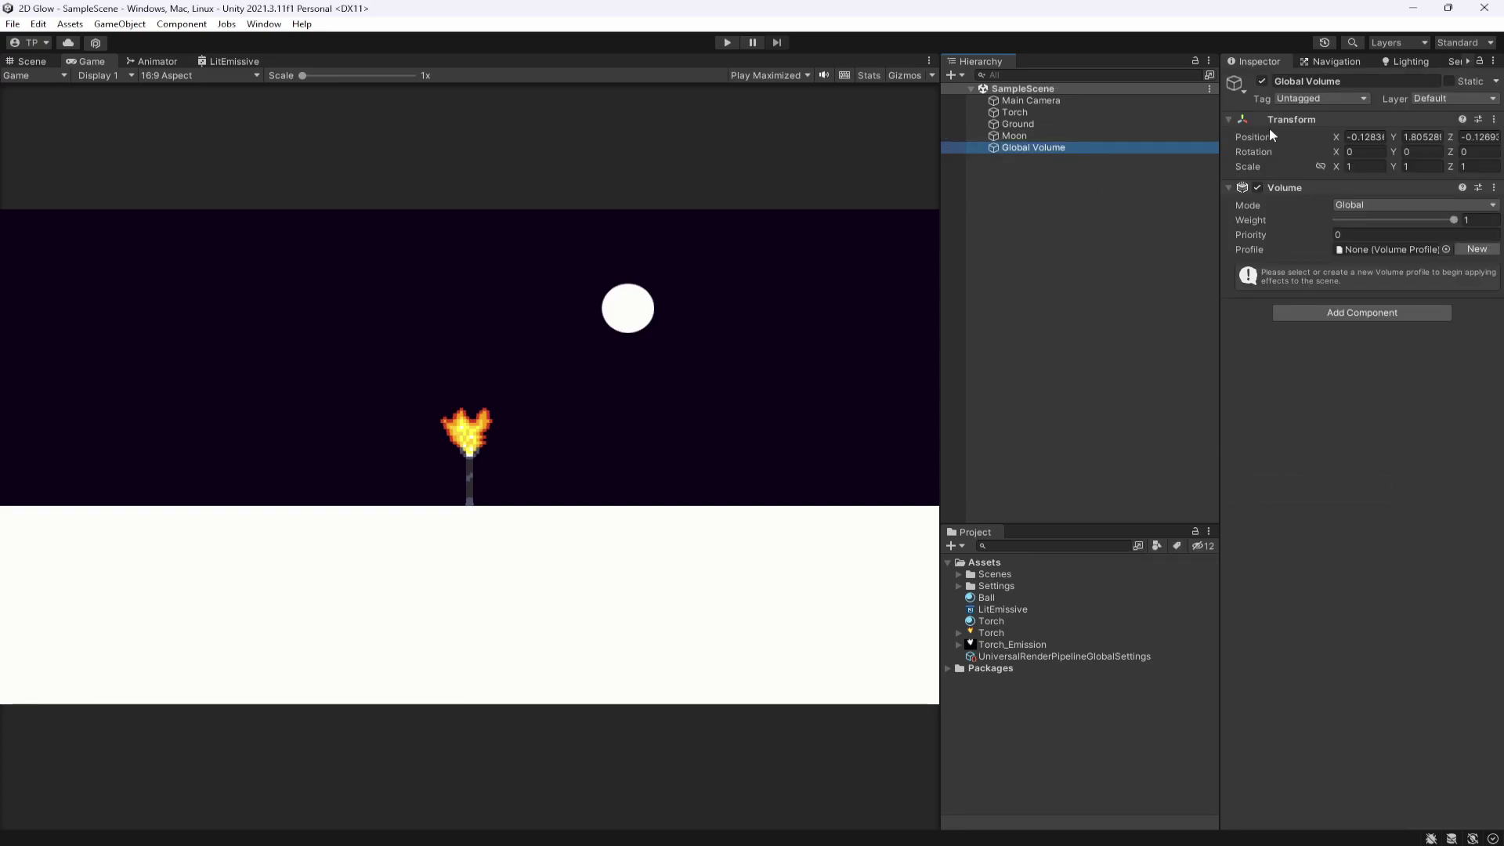
Reset the Global Volume's position to 0, 0, 0
{"action": "right_click", "coordinate": [1261, 138]}
{"action": "key", "text": "Escape"}
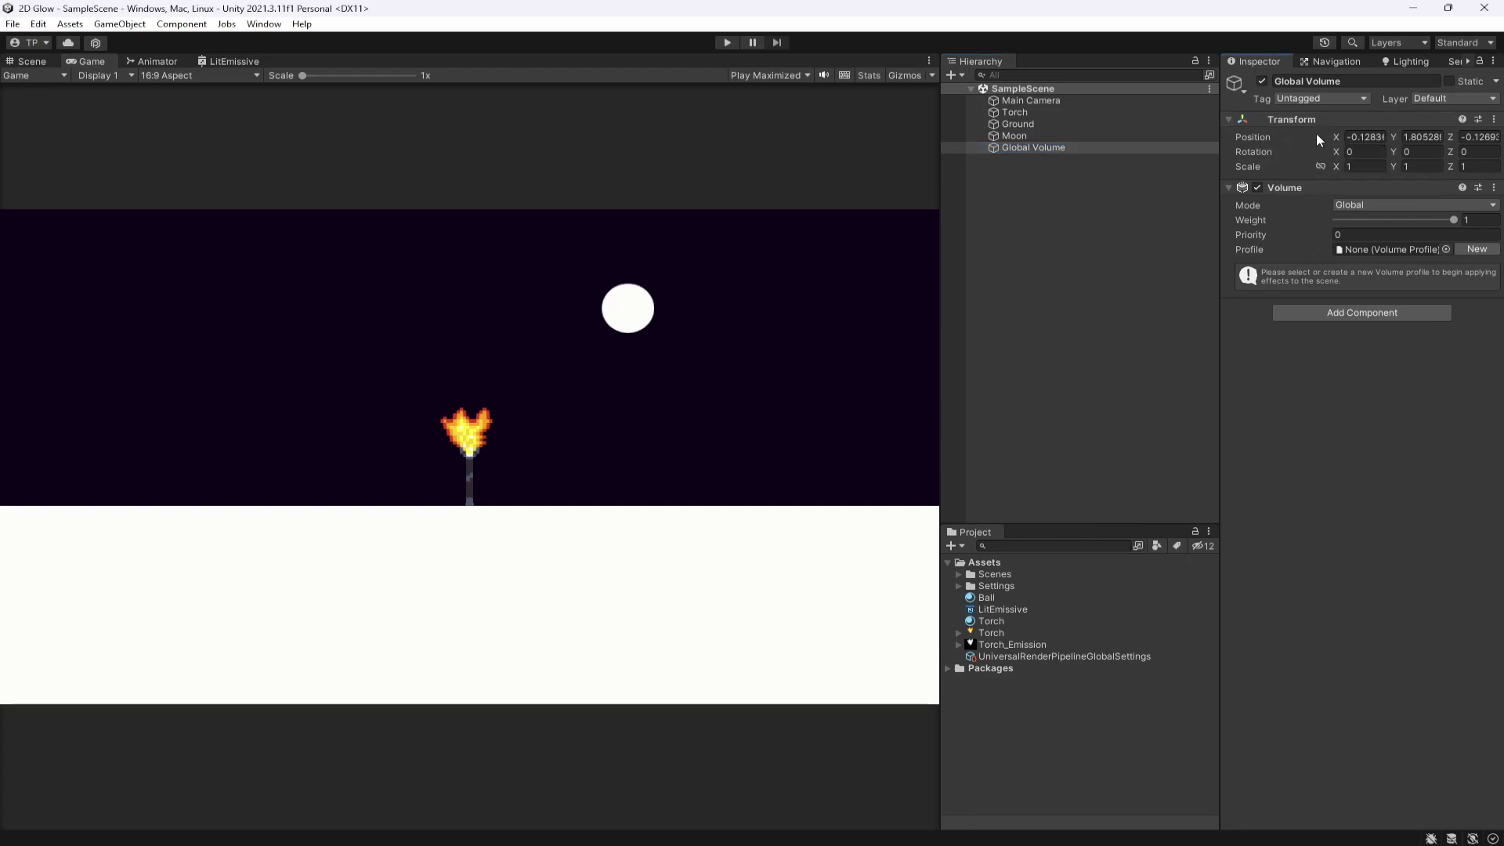
{"action": "right_click", "coordinate": [1313, 130]}
{"action": "left_click", "coordinate": [1351, 135]}
Assign the existing Global Volume Profile to the volume and add a Bloom post-processing override
{"action": "left_click", "coordinate": [1446, 249]}
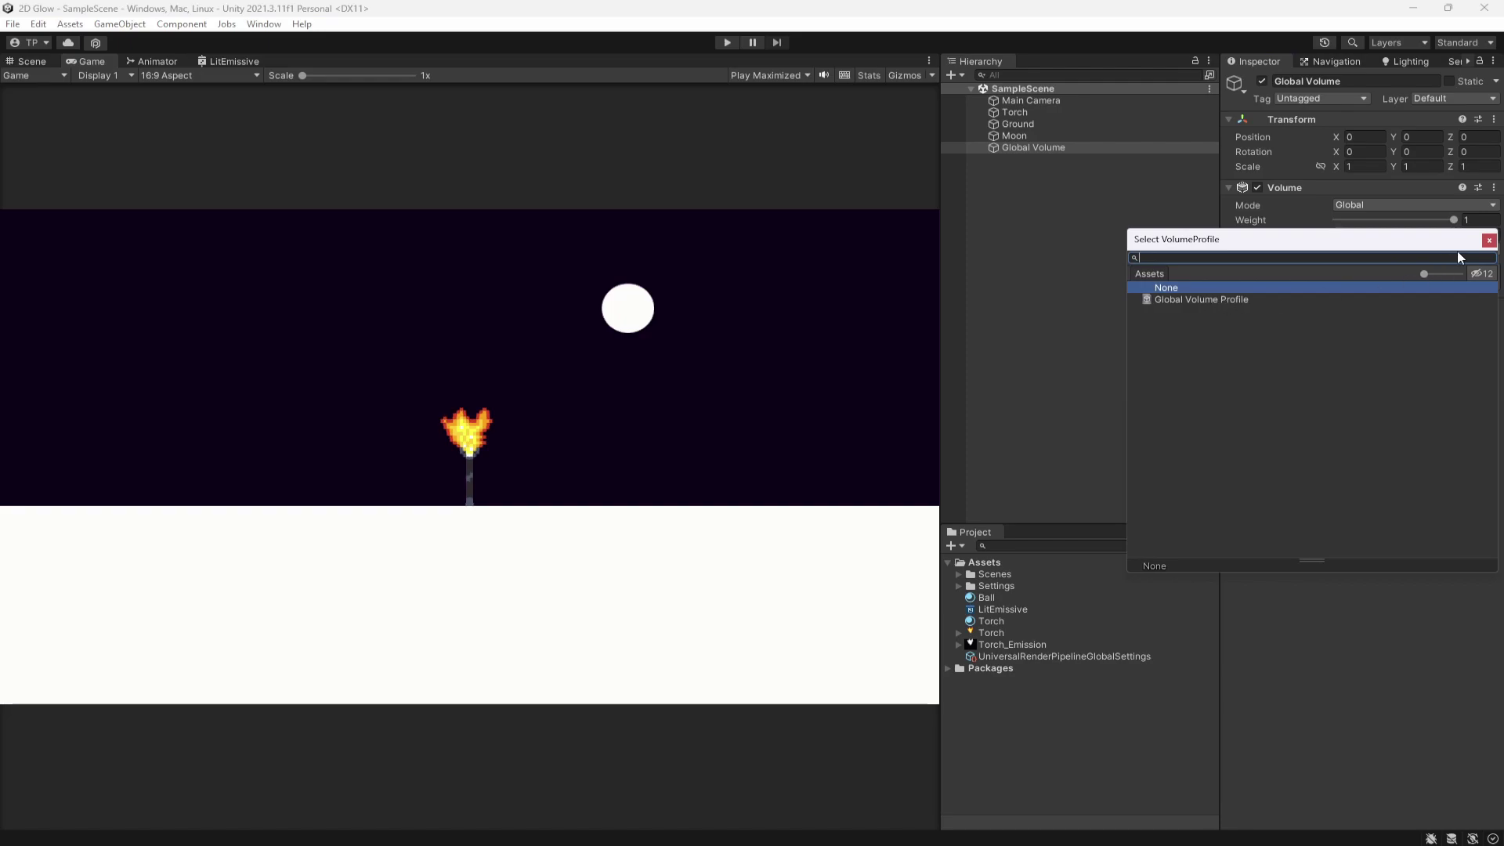
{"action": "double_click", "coordinate": [1465, 299]}
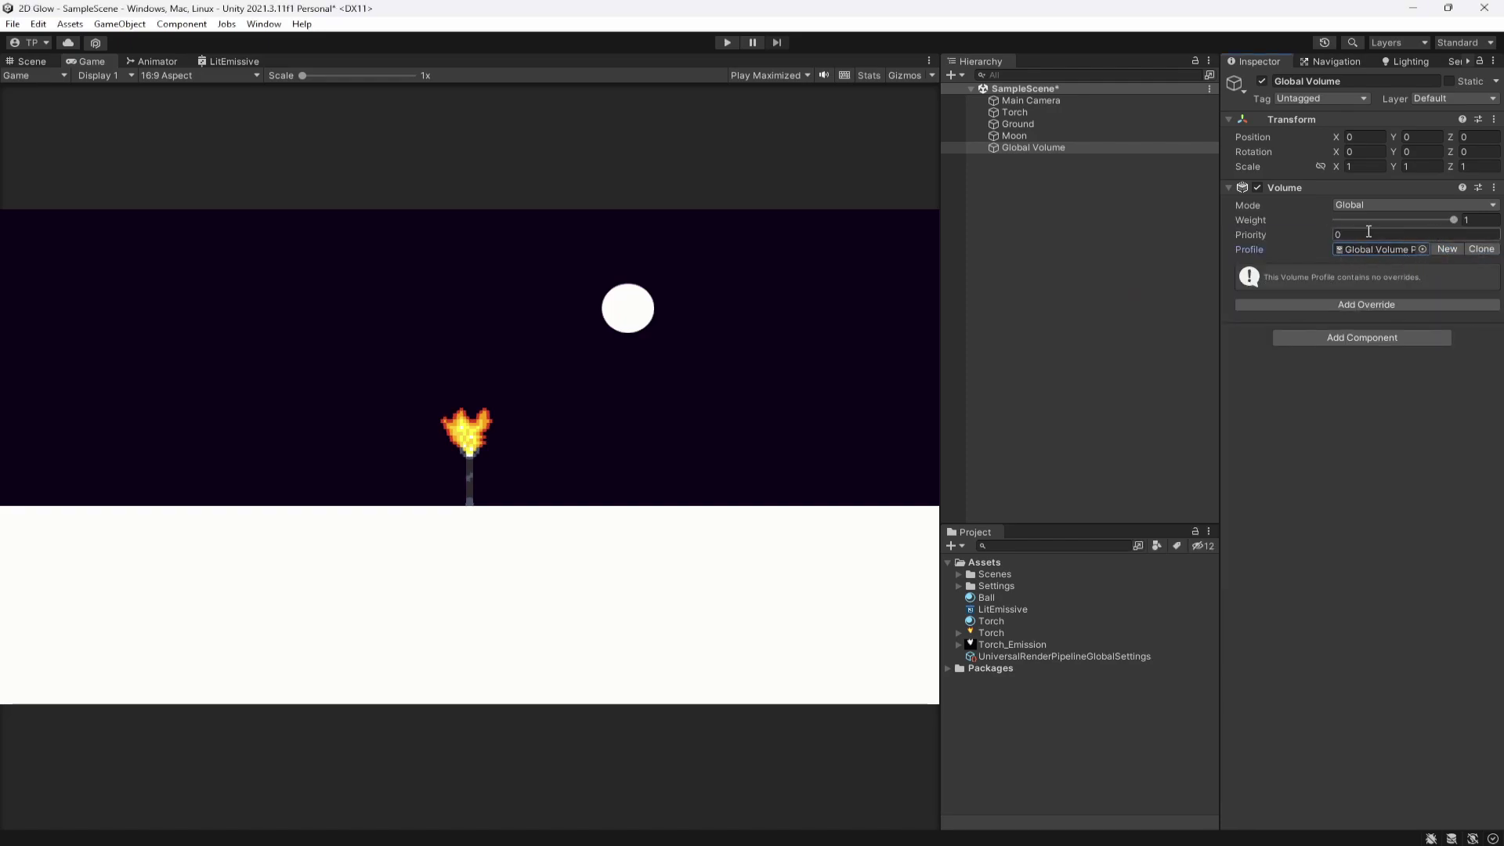
{"action": "left_click", "coordinate": [1405, 305]}
{"action": "left_click", "coordinate": [1364, 361]}
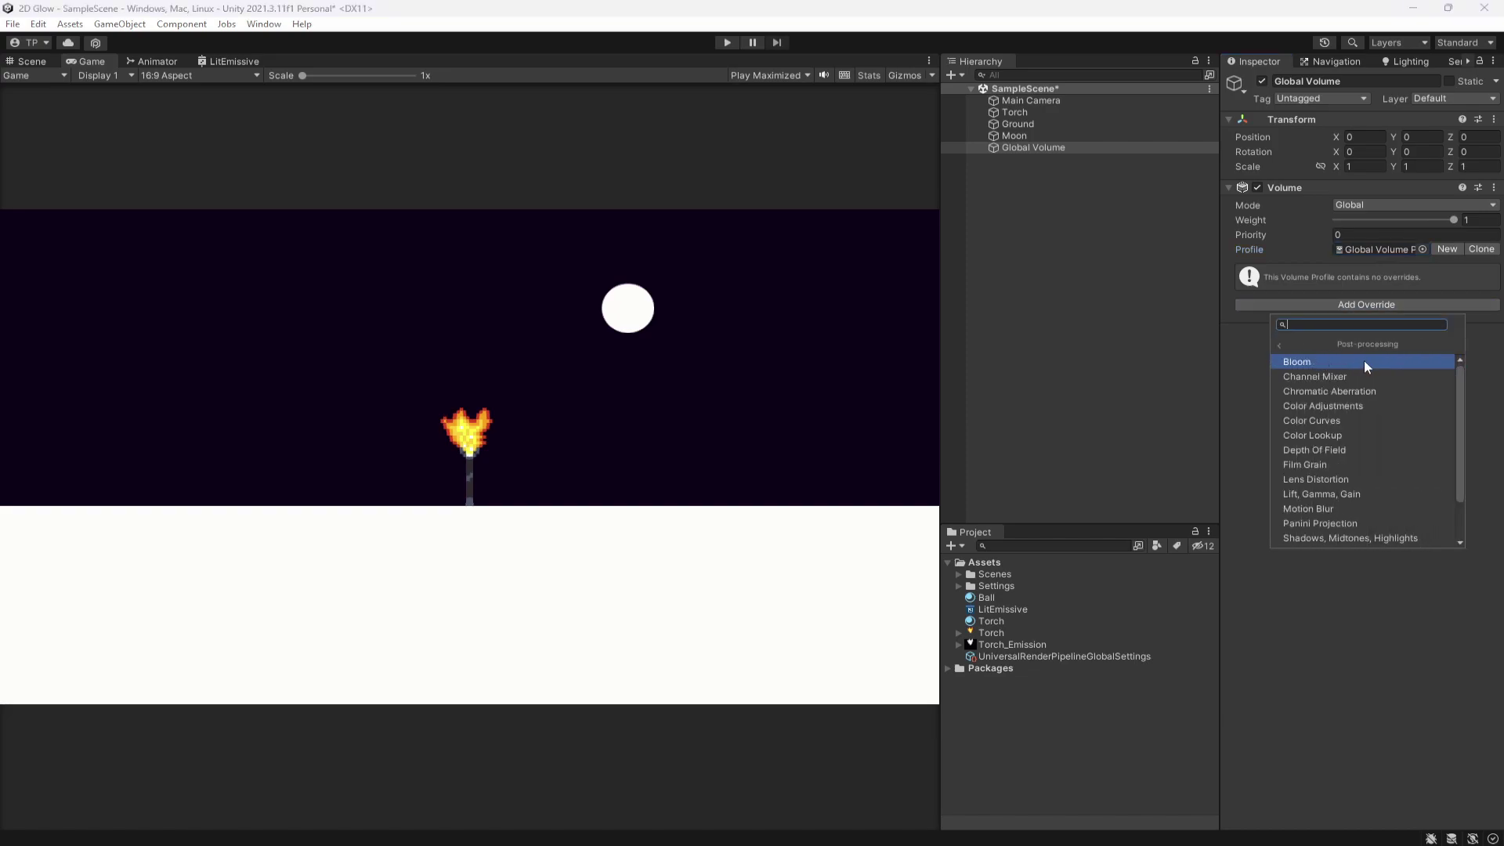
{"action": "left_click", "coordinate": [1320, 361]}
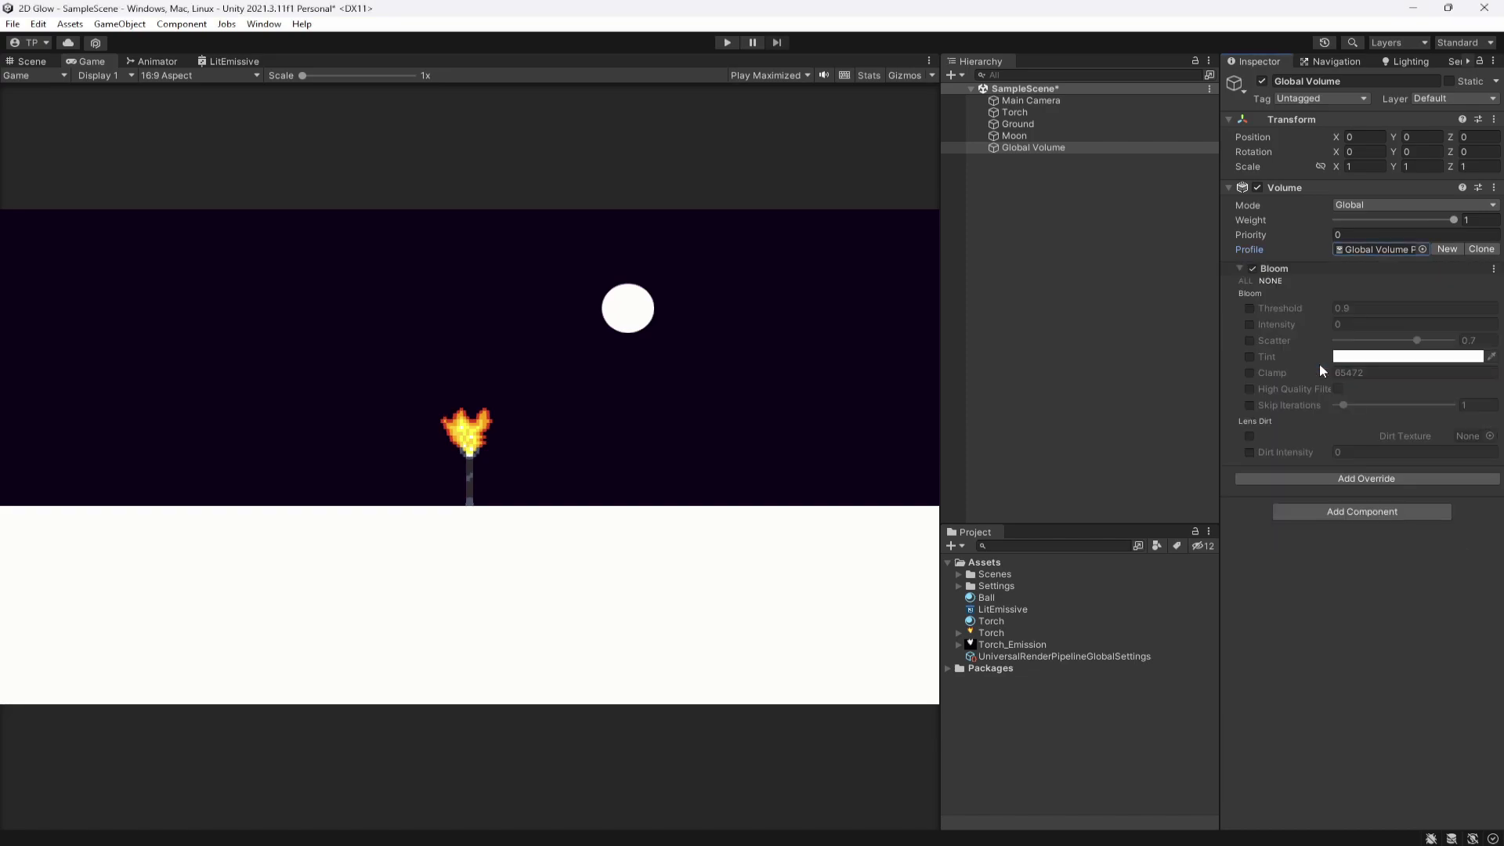
Enable Bloom's Threshold and Intensity overrides, set Intensity to 1, and save the scene
{"action": "left_click", "coordinate": [1249, 308]}
{"action": "left_click", "coordinate": [1251, 324]}
{"action": "left_click", "coordinate": [1345, 323]}
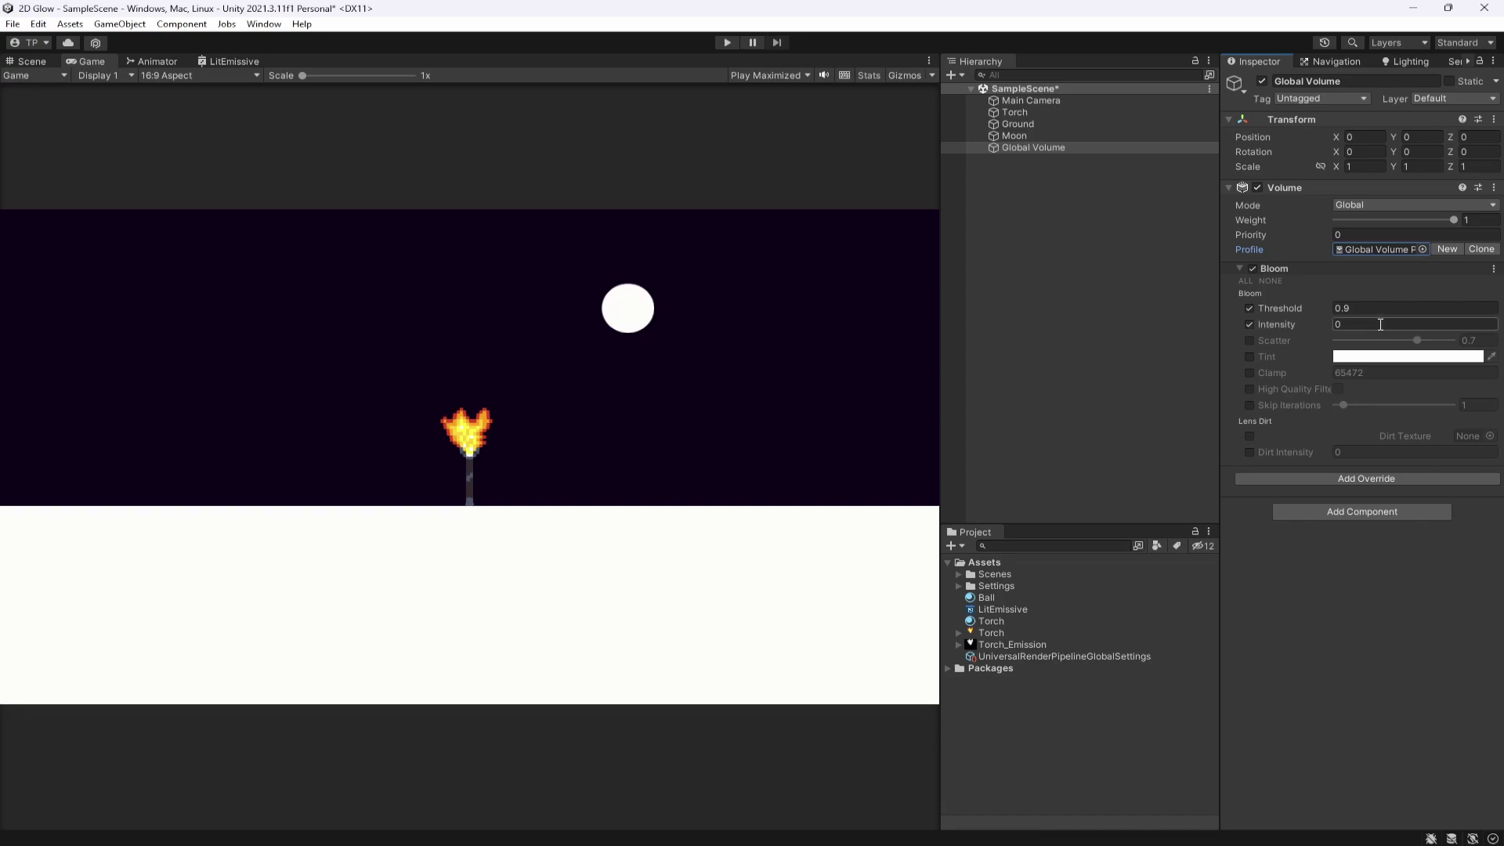
{"action": "type", "text": "1"}
{"action": "key", "text": "ctrl+s"}
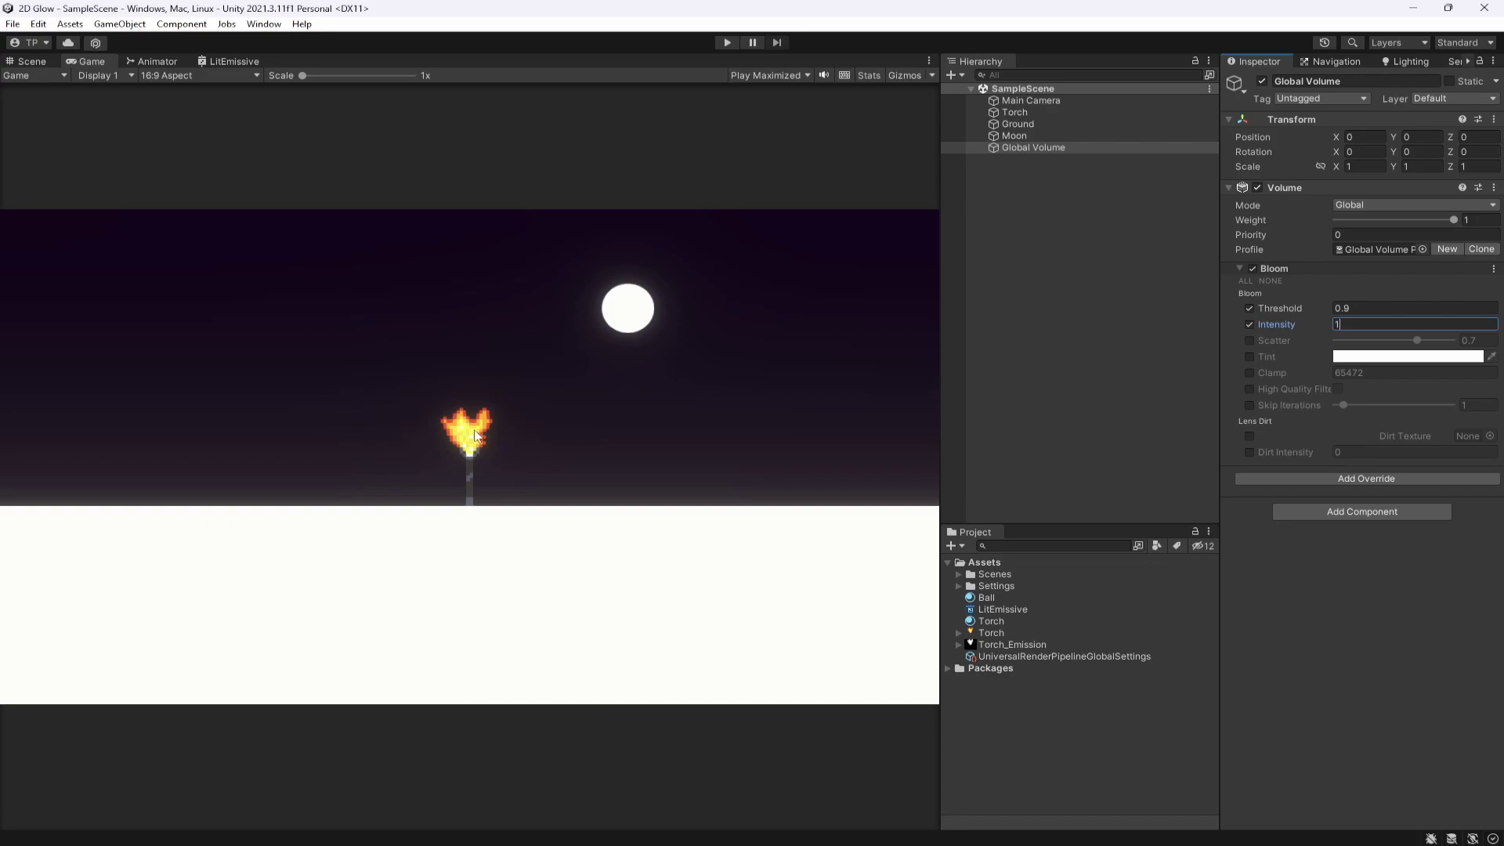
Examine the bloom glow around the torch, moon and ground up close in the Game view
{"action": "scroll", "coordinate": [627, 309], "scroll_direction": "up", "scroll_amount": 3}
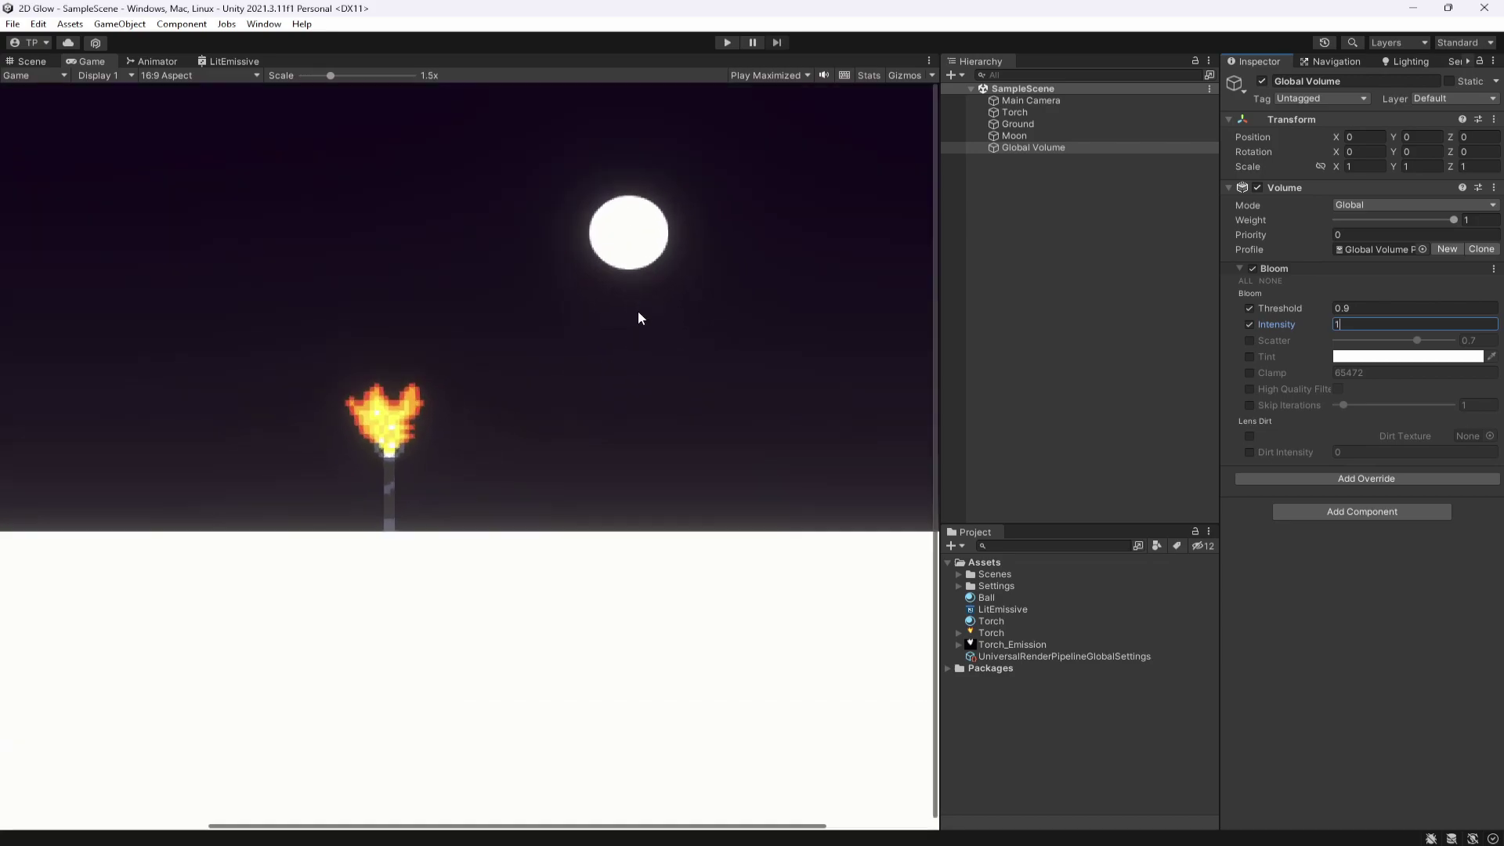
{"action": "scroll", "coordinate": [637, 311], "scroll_direction": "down", "scroll_amount": 3}
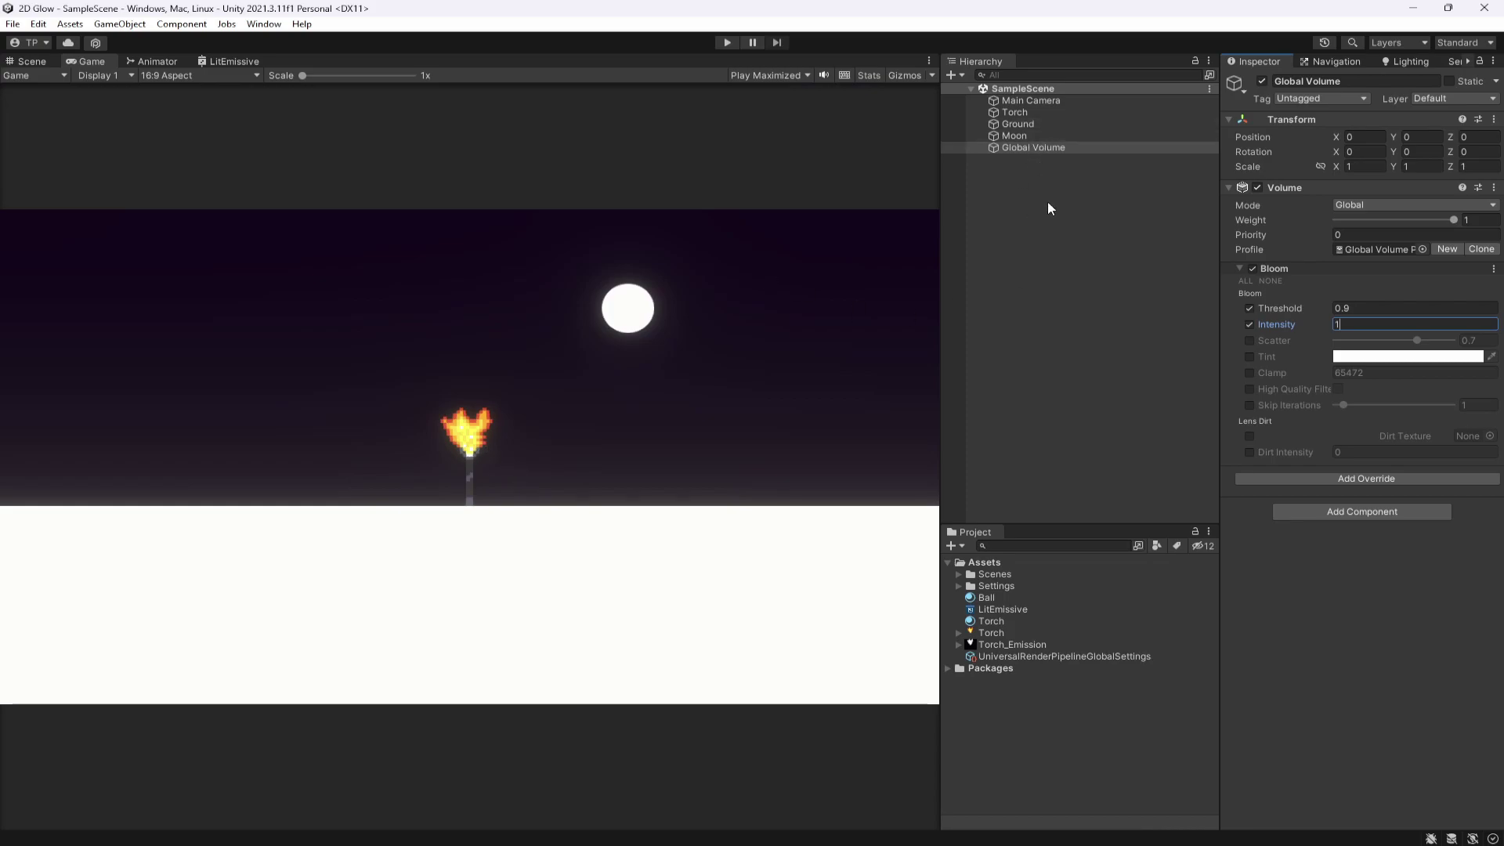
{"action": "left_click", "coordinate": [1027, 171]}
{"action": "left_click", "coordinate": [1030, 148]}
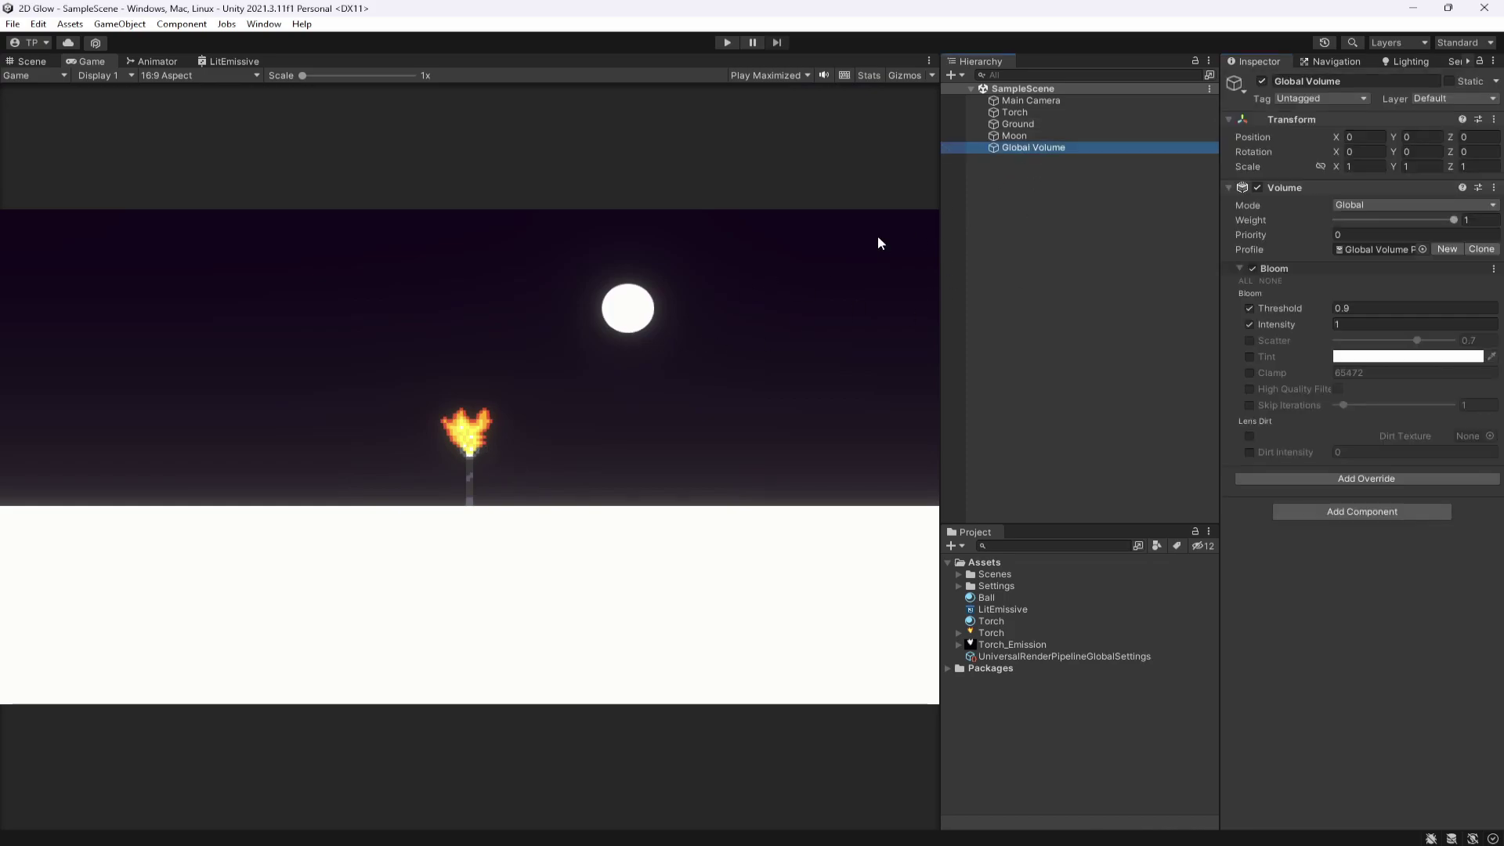
{"action": "scroll", "coordinate": [462, 477], "scroll_direction": "up", "scroll_amount": 2}
{"action": "scroll", "coordinate": [462, 477], "scroll_direction": "up", "scroll_amount": 2}
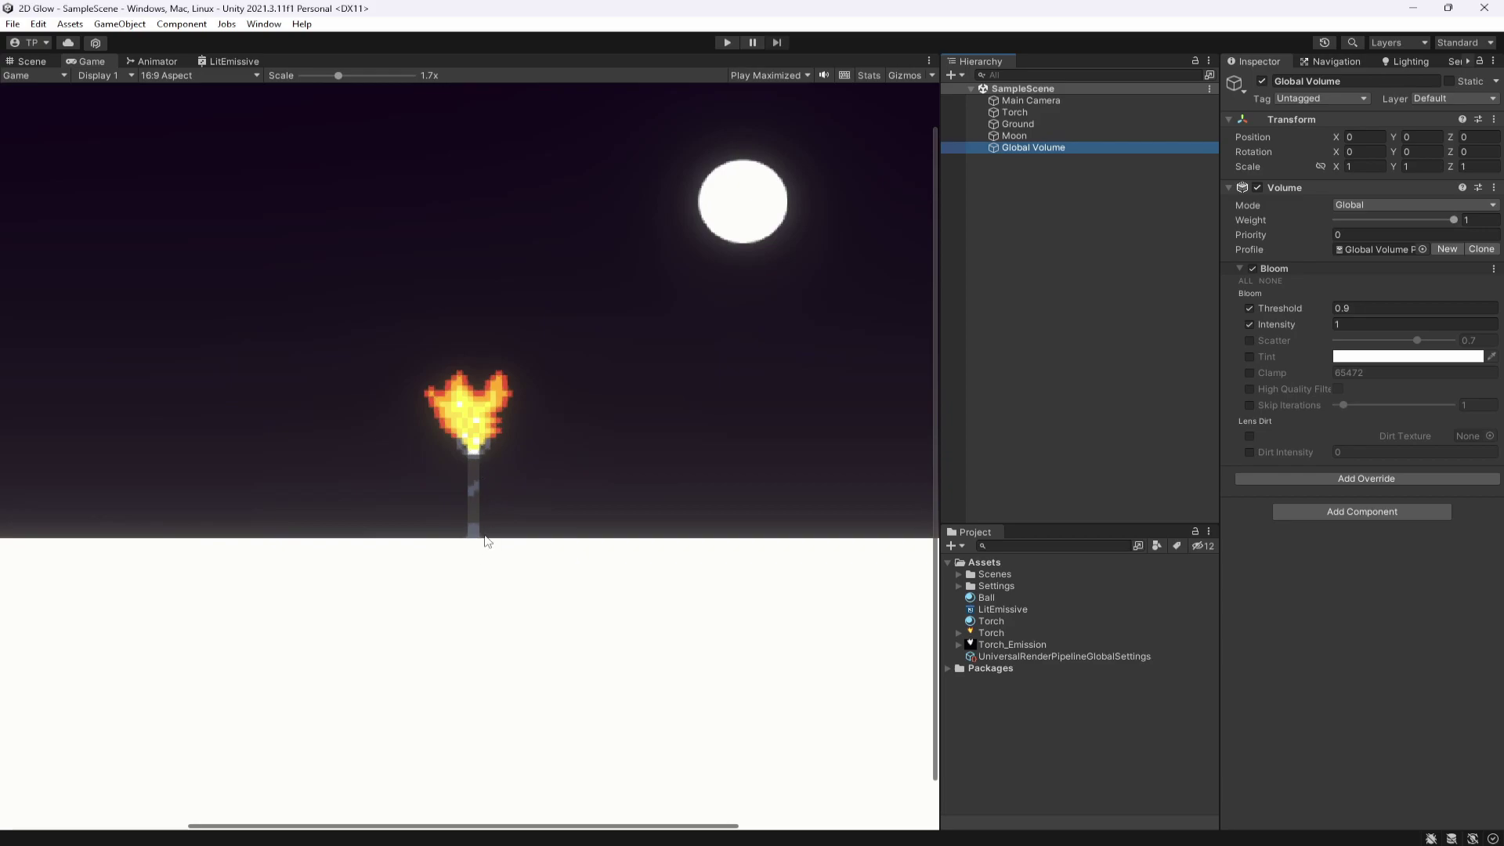
{"action": "scroll", "coordinate": [510, 496], "scroll_direction": "down", "scroll_amount": 3}
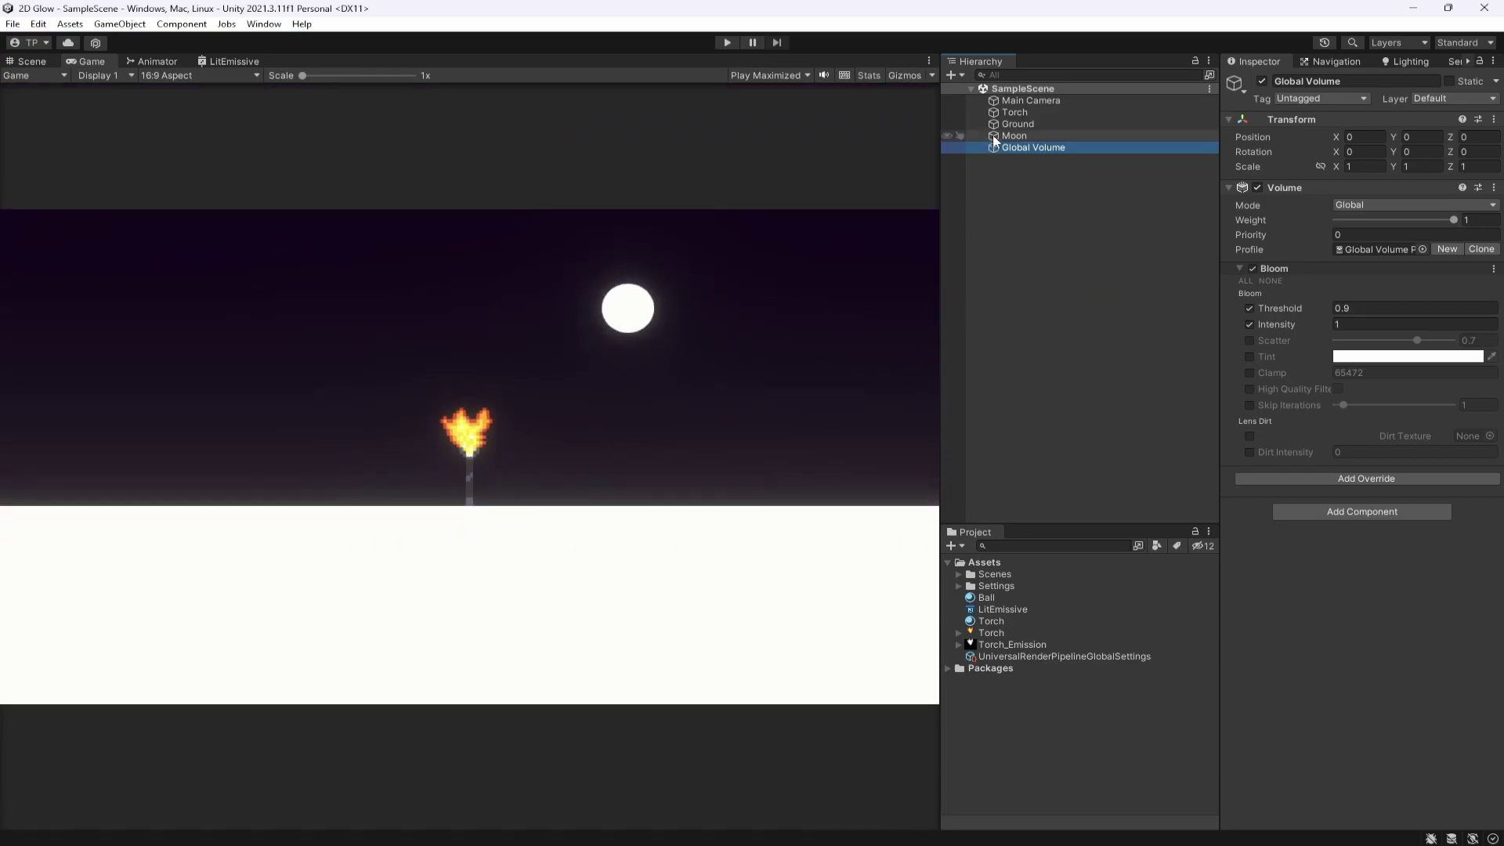
Add a Spot Light 2D as a child of the Moon, keeping its default name
{"action": "right_click", "coordinate": [1013, 138]}
{"action": "mouse_move", "coordinate": [1065, 402]}
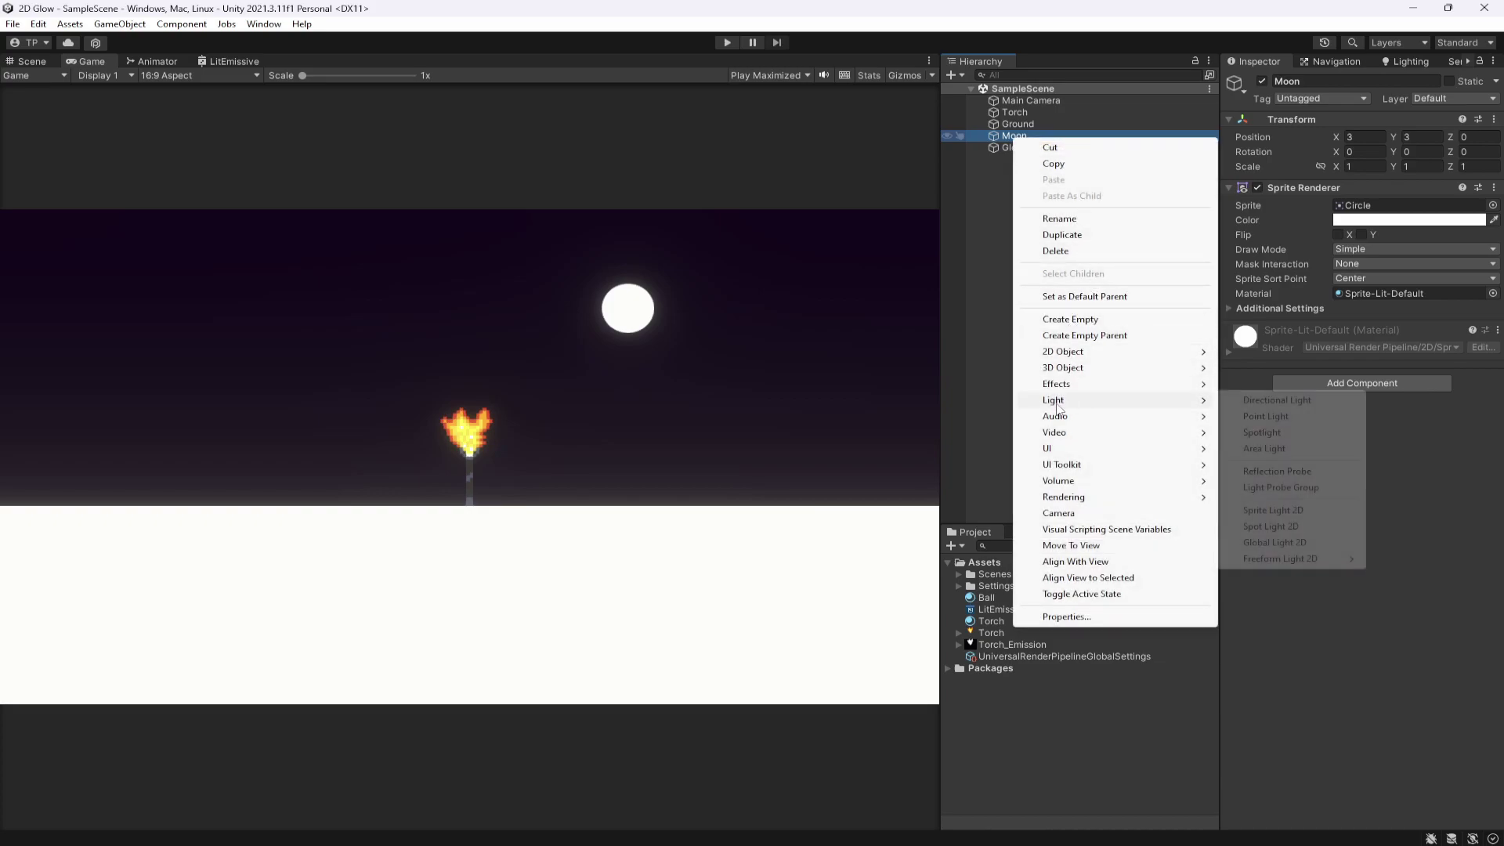
{"action": "left_click", "coordinate": [1268, 525]}
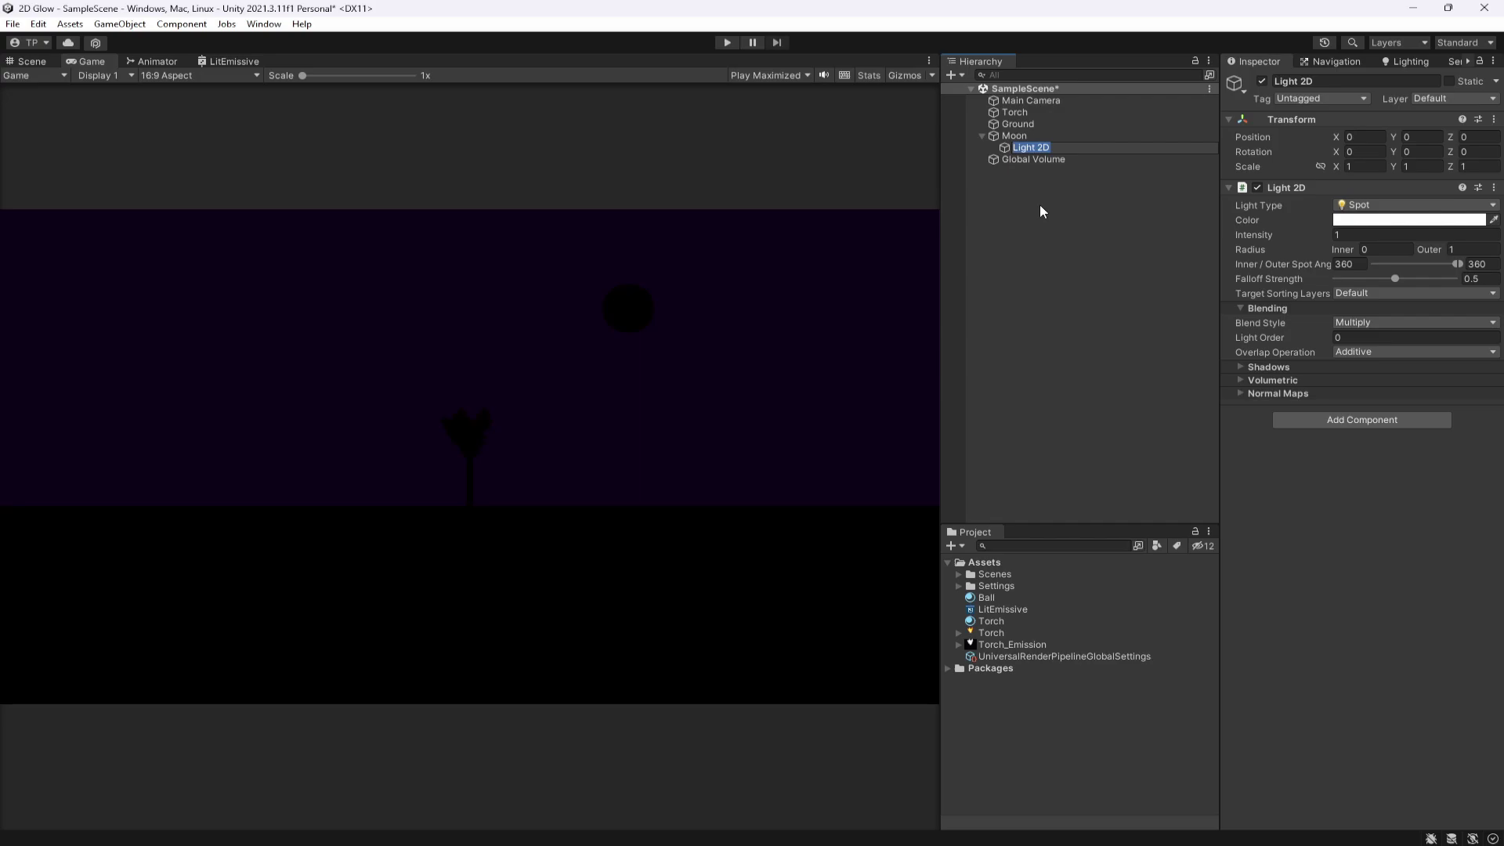
{"action": "key", "text": "Return"}
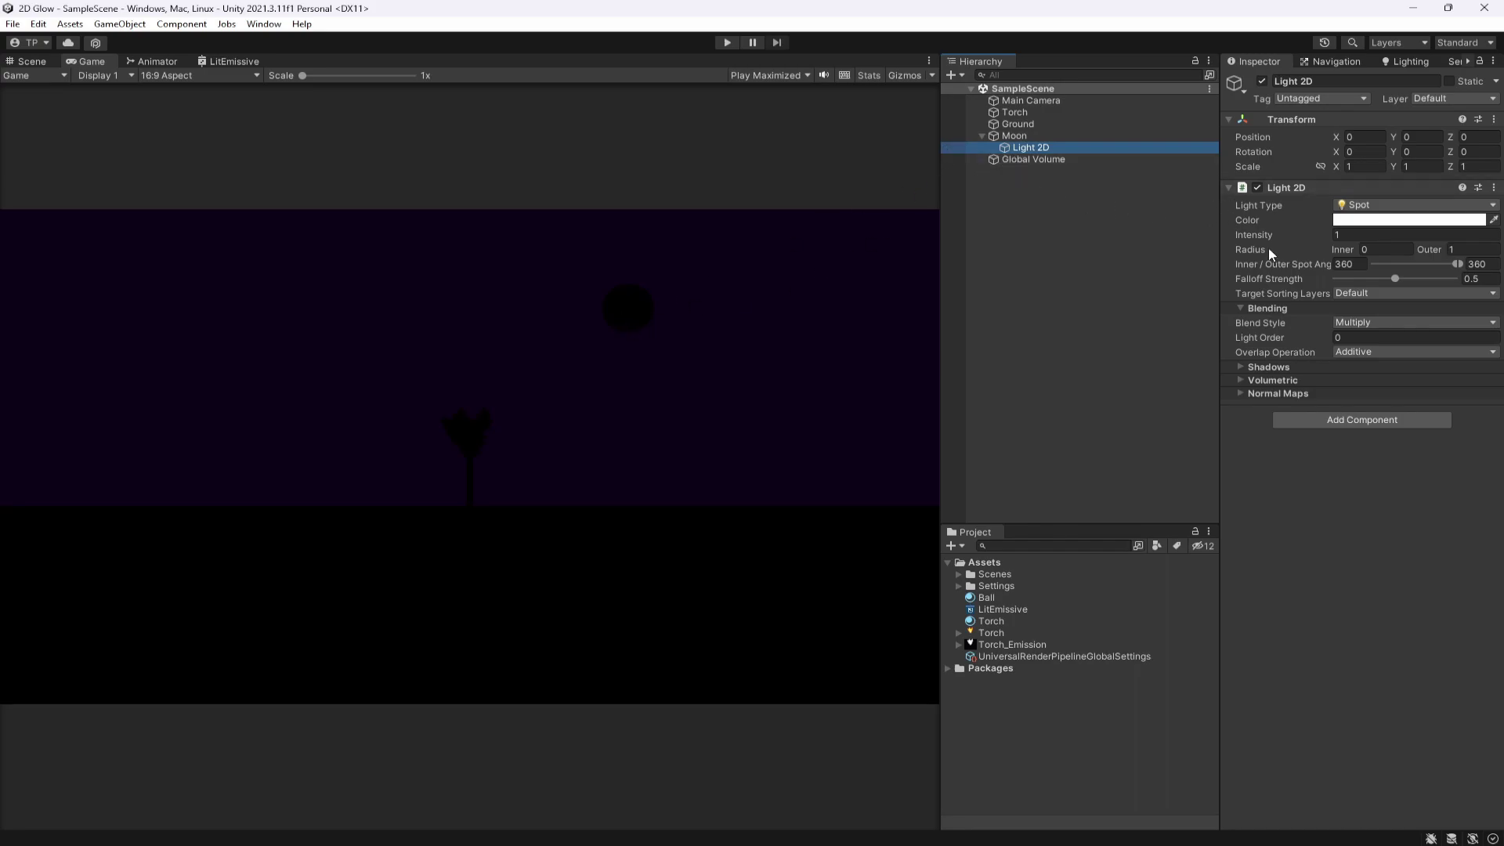
Set the moon light's Target Sorting Layers to All and save the scene
{"action": "left_click", "coordinate": [1332, 309]}
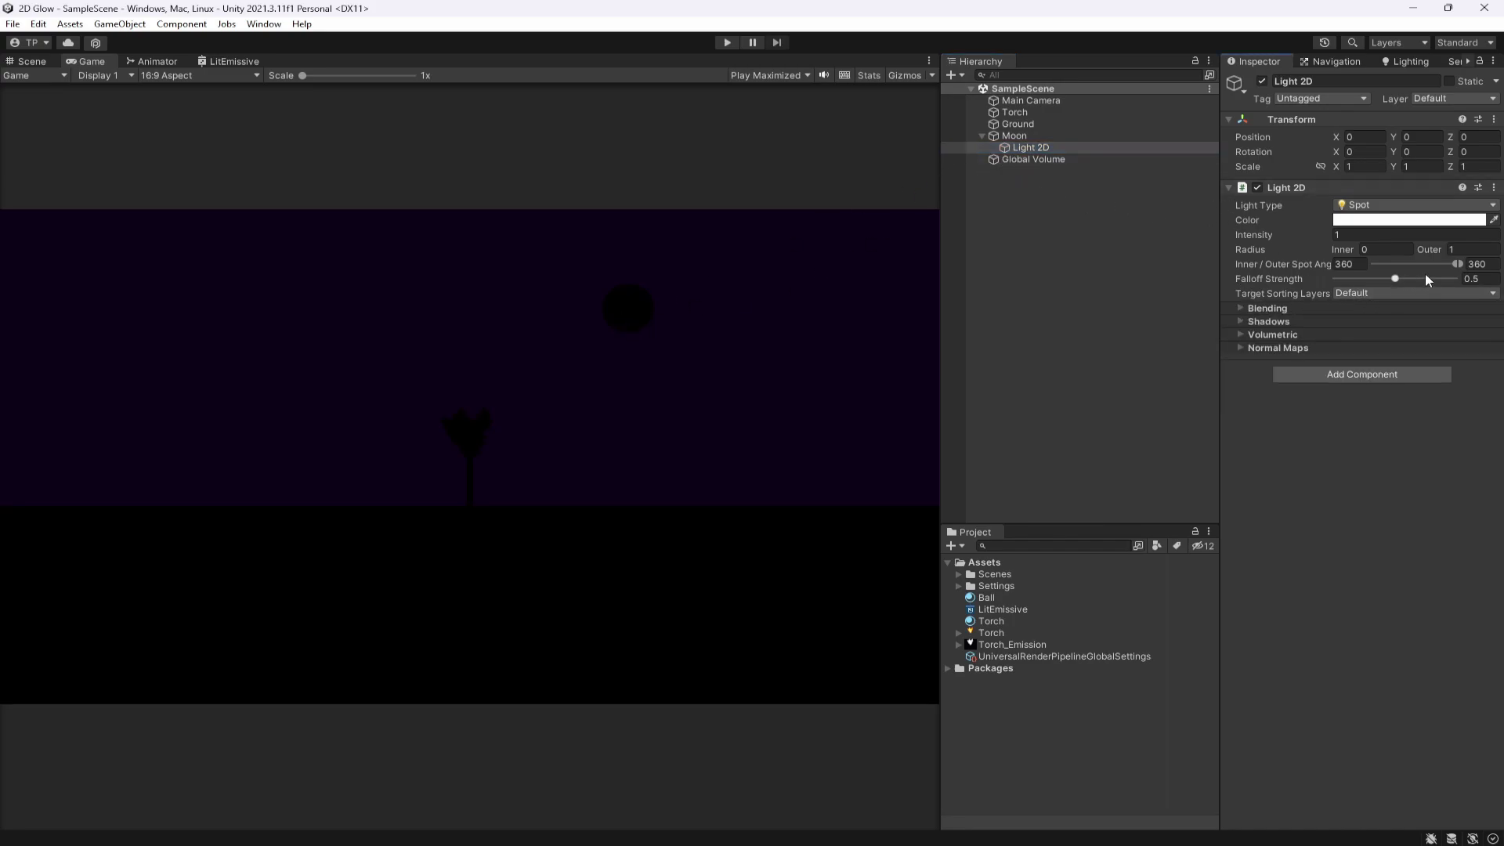
{"action": "left_click", "coordinate": [1364, 295]}
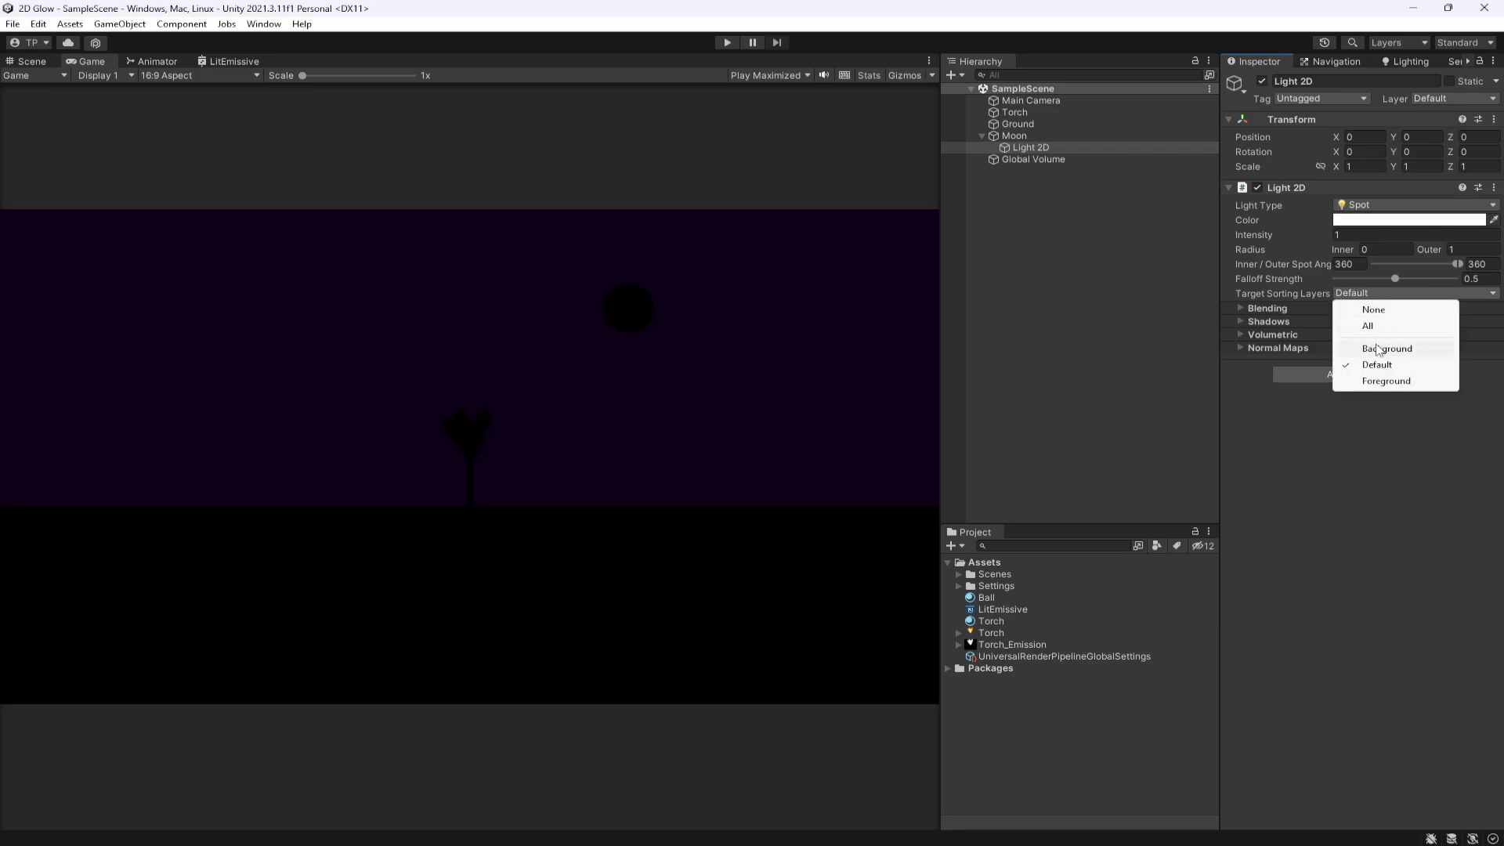
{"action": "left_click", "coordinate": [1379, 349]}
{"action": "left_click", "coordinate": [1360, 297]}
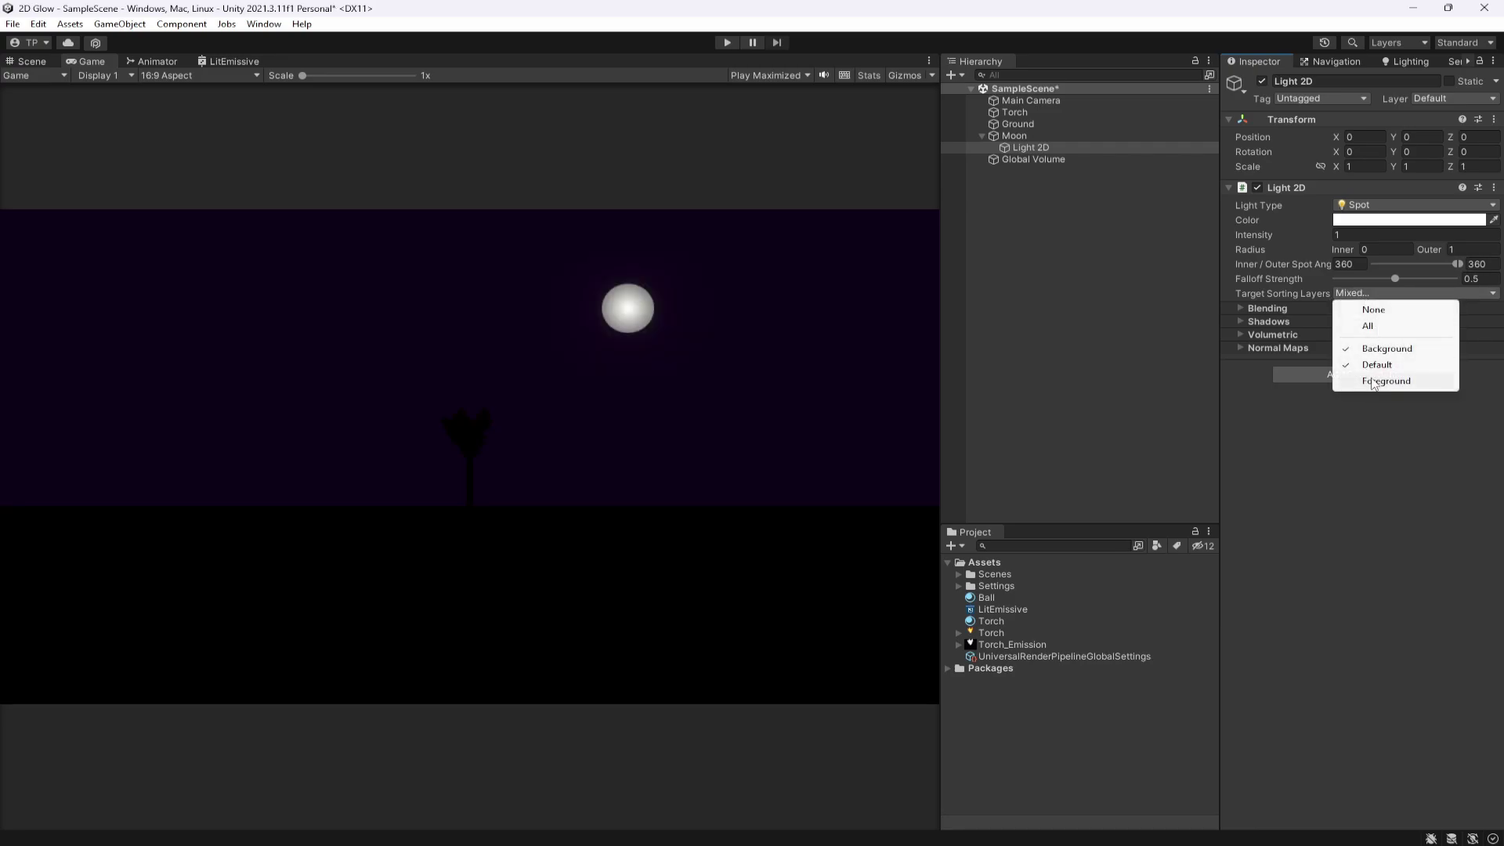
{"action": "left_click", "coordinate": [1347, 328]}
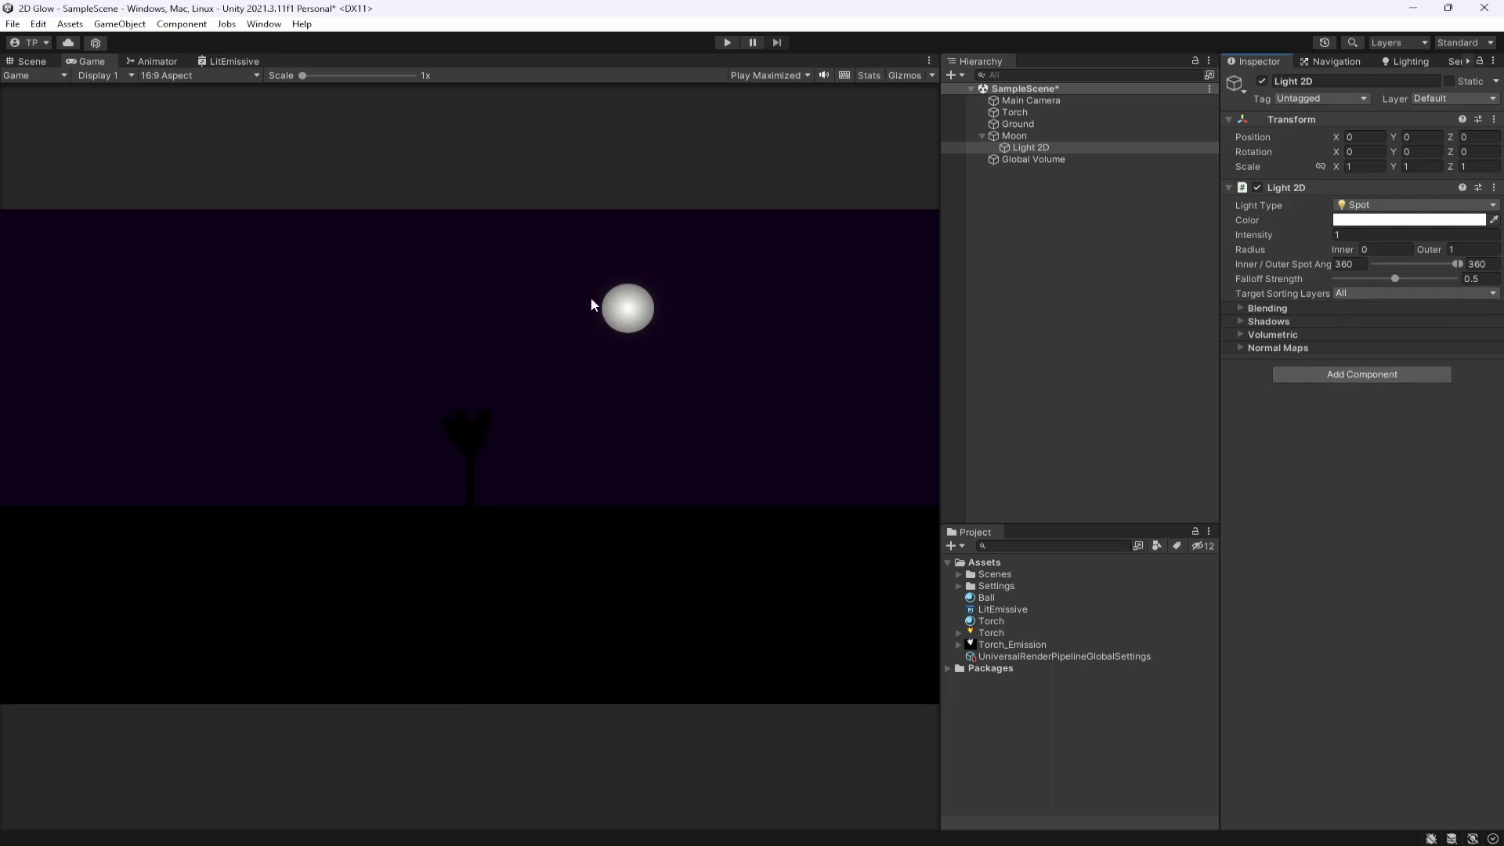
{"action": "key", "text": "ctrl+s"}
Set the moon light's outer radius to 3, save, and view the result in the Game view
{"action": "left_click", "coordinate": [32, 61]}
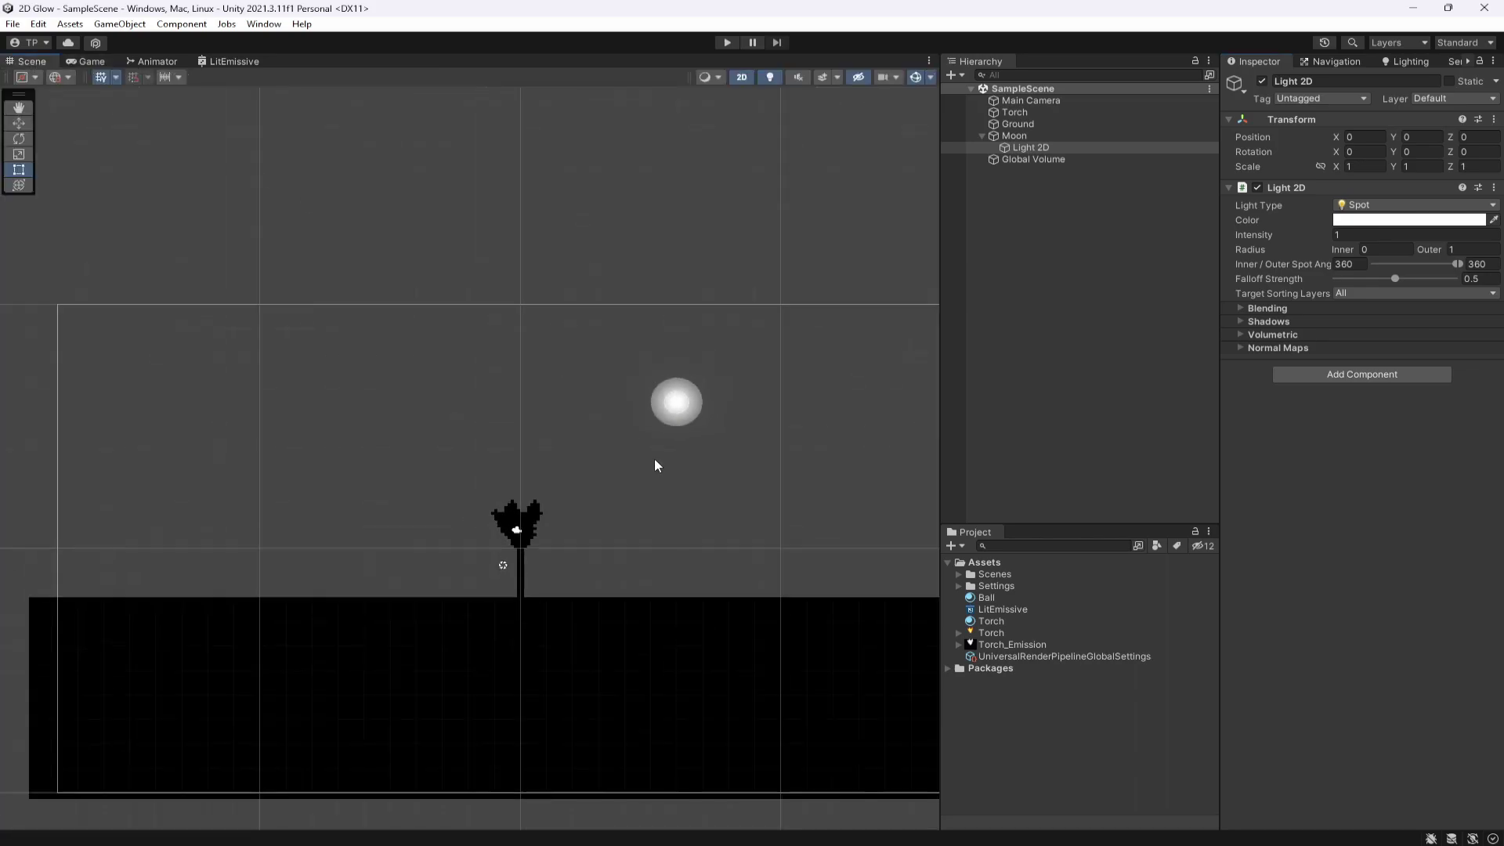
{"action": "scroll", "coordinate": [666, 447], "scroll_direction": "up", "scroll_amount": 2}
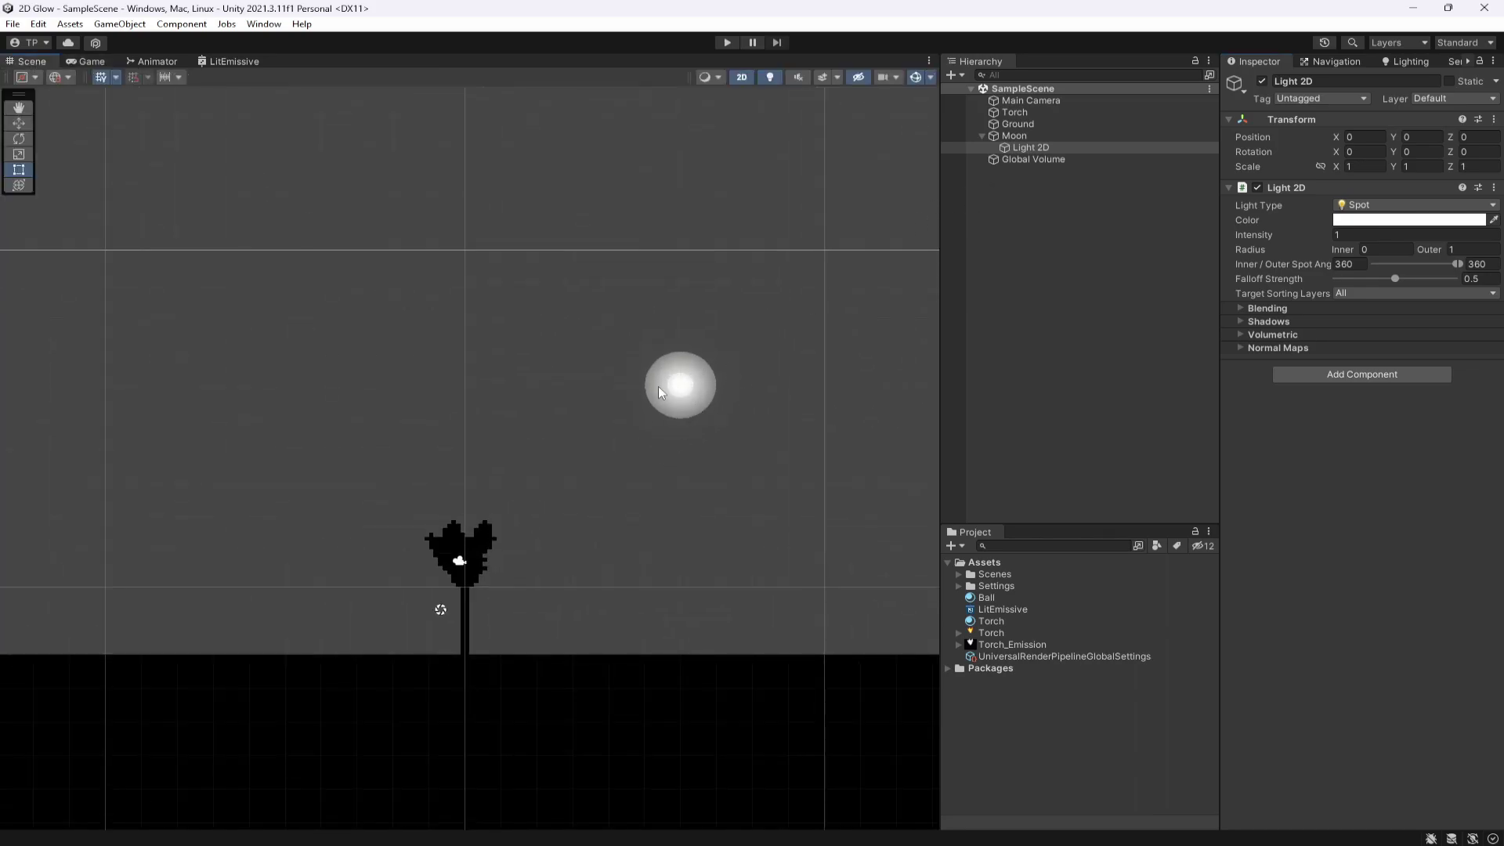
{"action": "scroll", "coordinate": [658, 387], "scroll_direction": "down", "scroll_amount": 2}
{"action": "left_click", "coordinate": [1473, 249]}
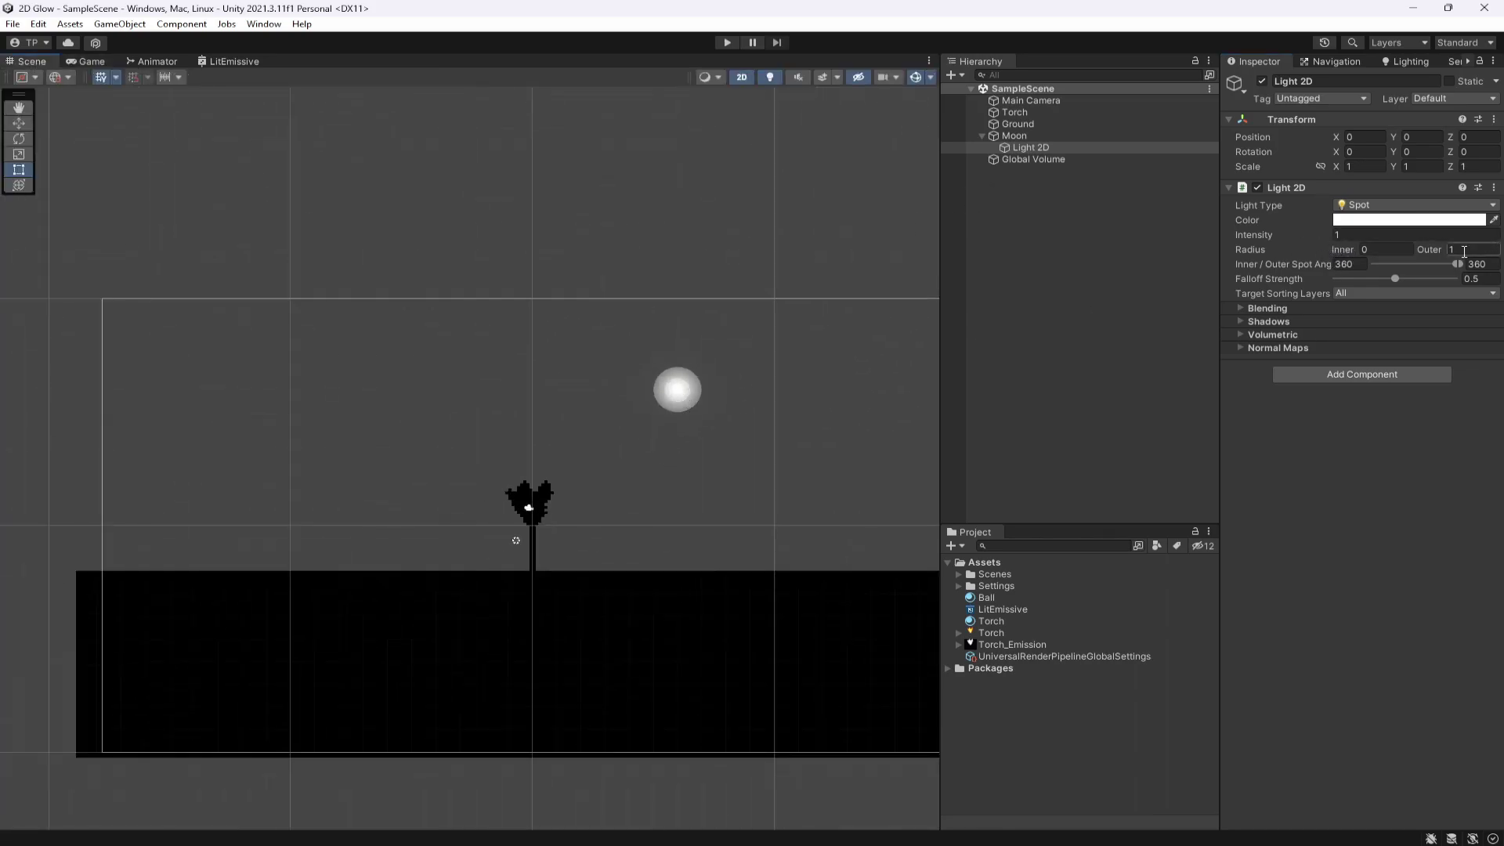
{"action": "type", "text": "2"}
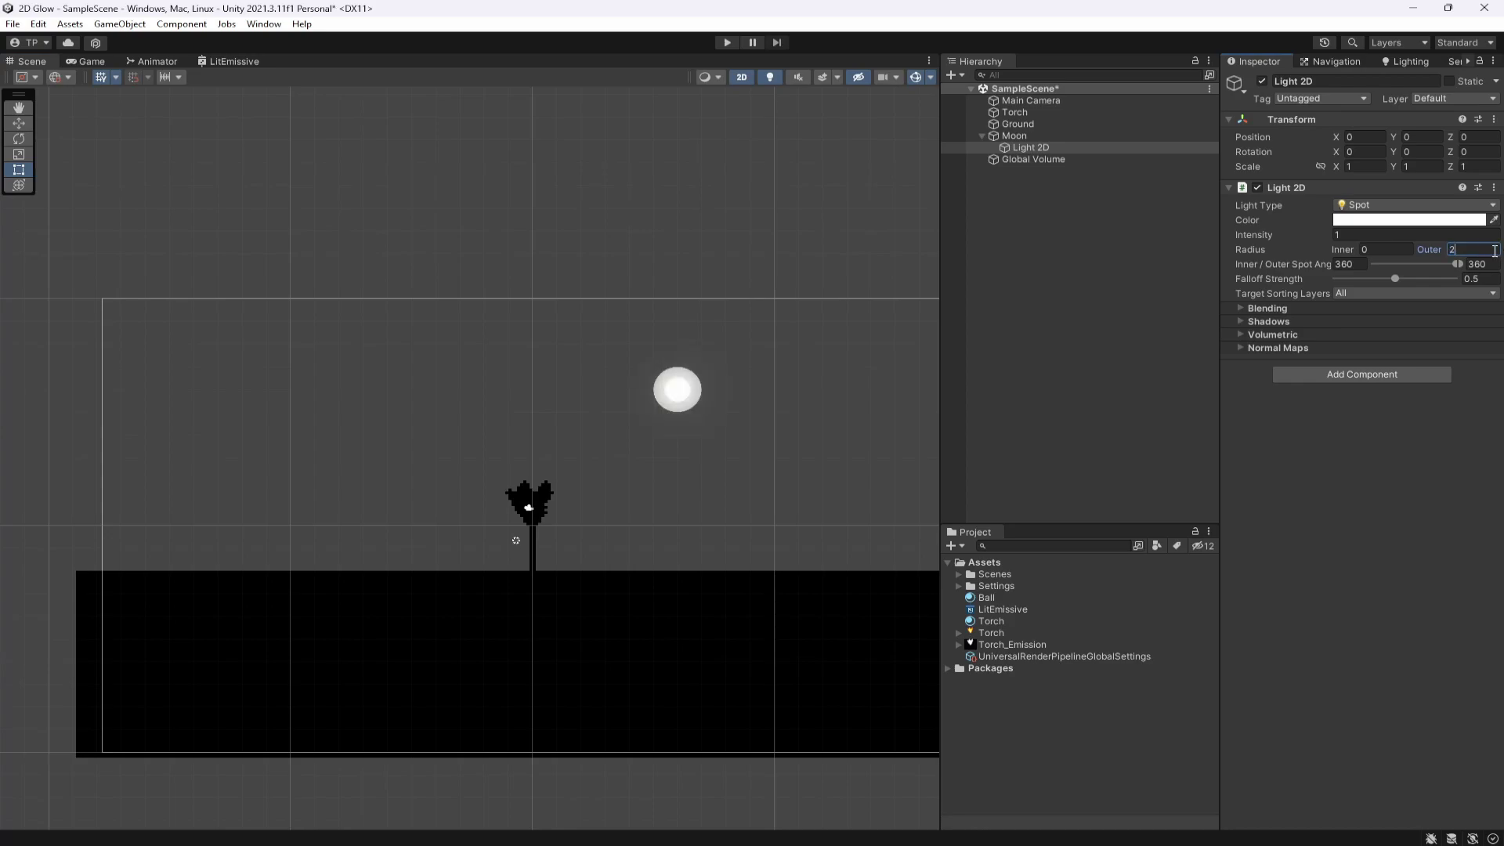
{"action": "key", "text": "BackSpace"}
{"action": "type", "text": "3"}
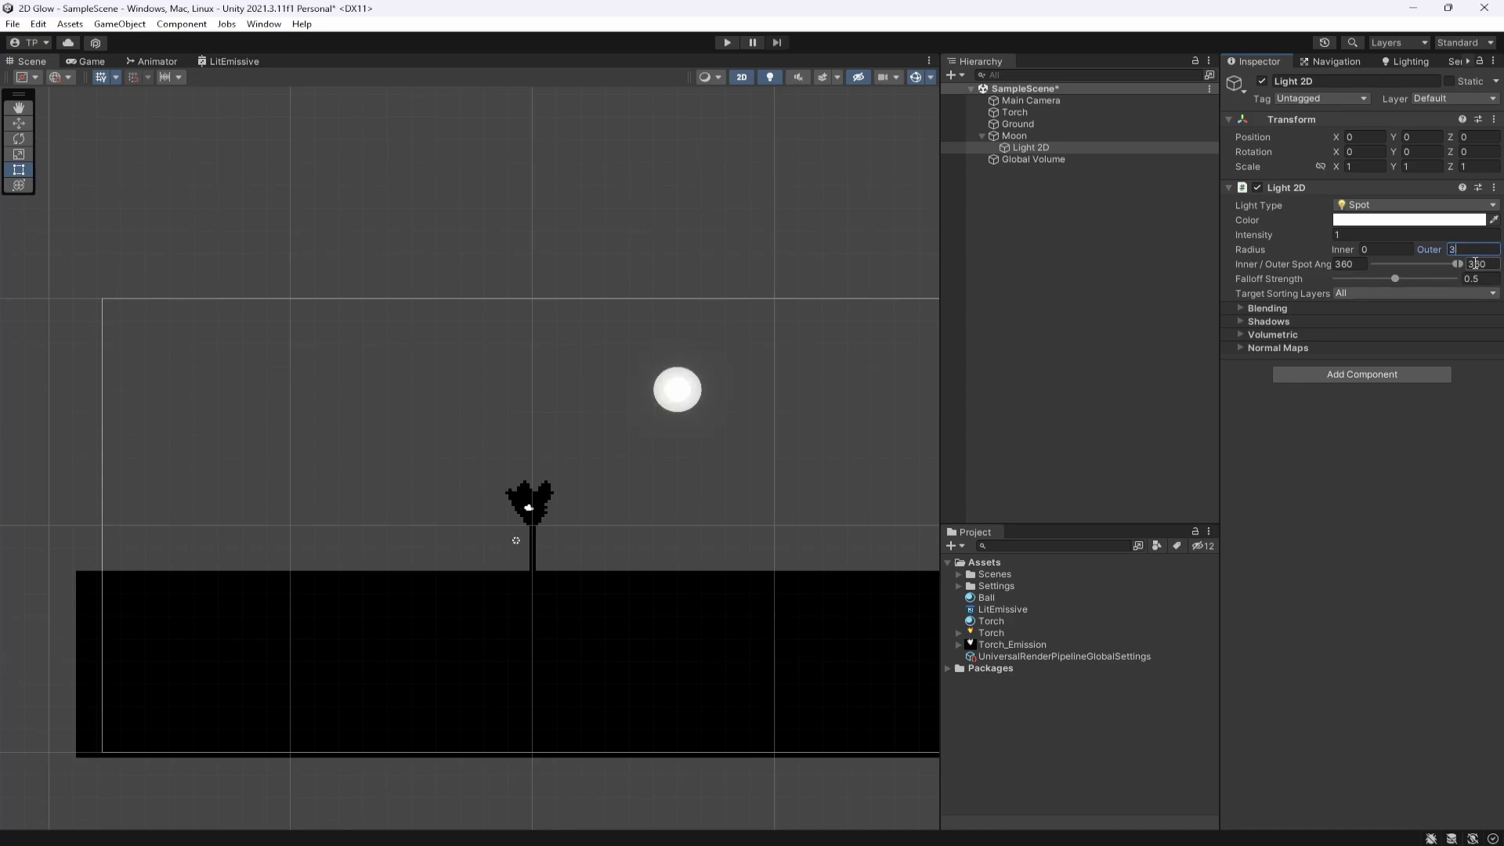
{"action": "key", "text": "ctrl+s"}
{"action": "left_click", "coordinate": [78, 62]}
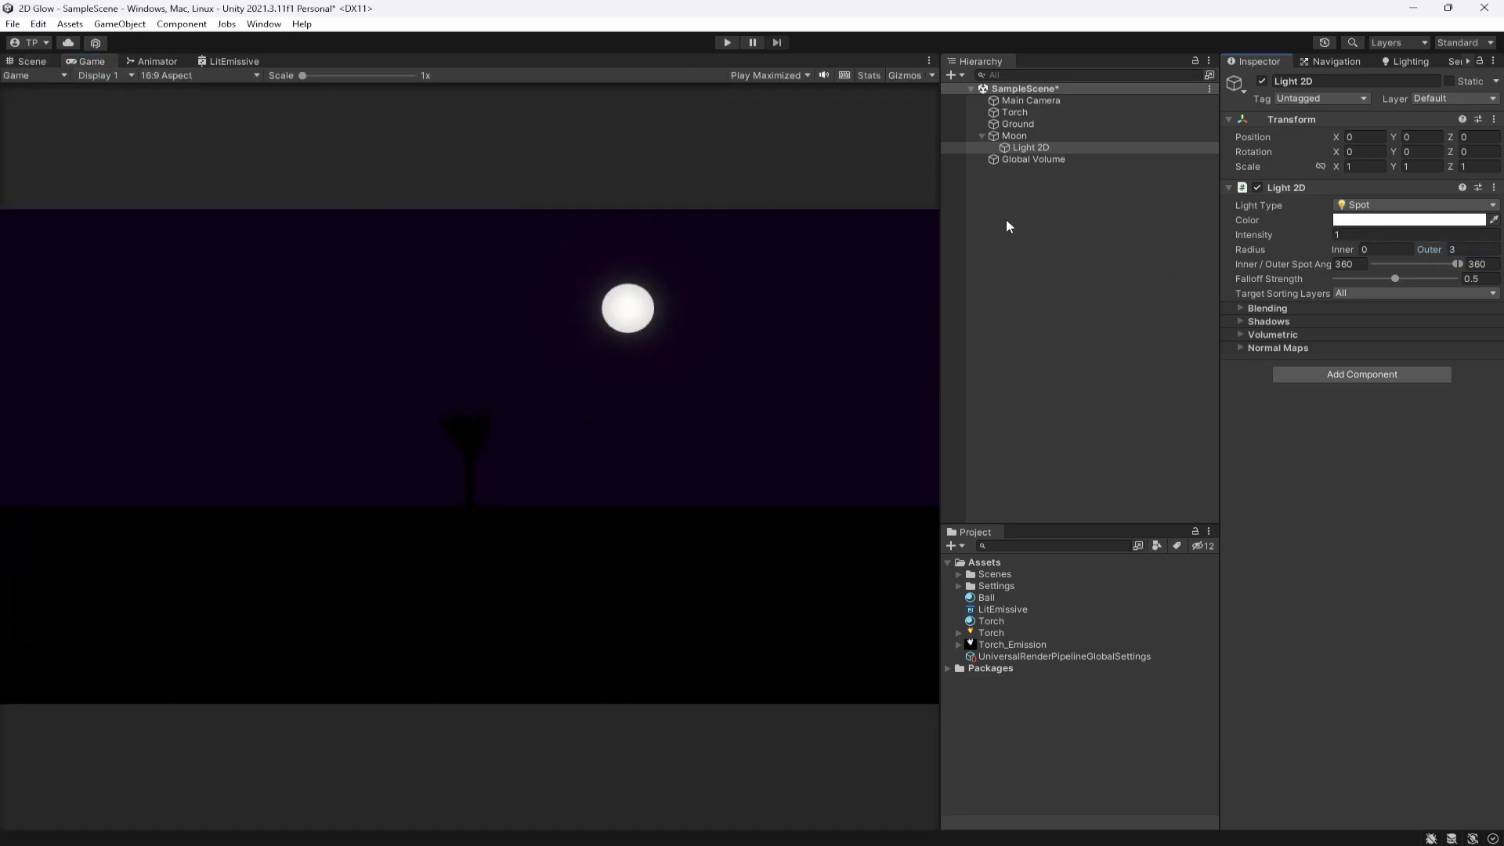
Enable volumetric Intensity on the moon light and raise its Falloff Strength to 1
{"action": "left_click", "coordinate": [1257, 336]}
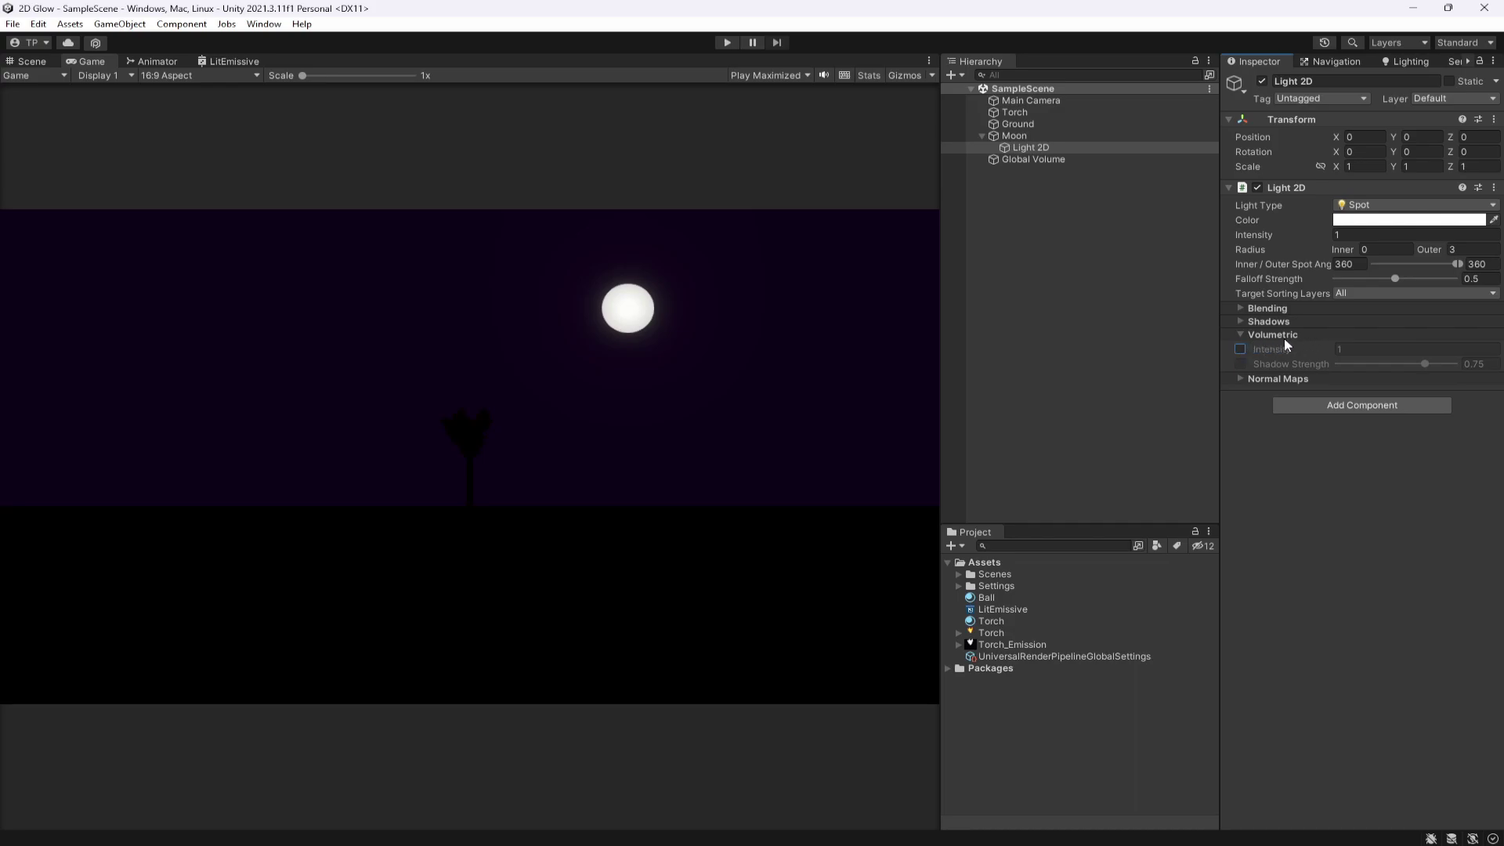
{"action": "left_click", "coordinate": [1240, 349]}
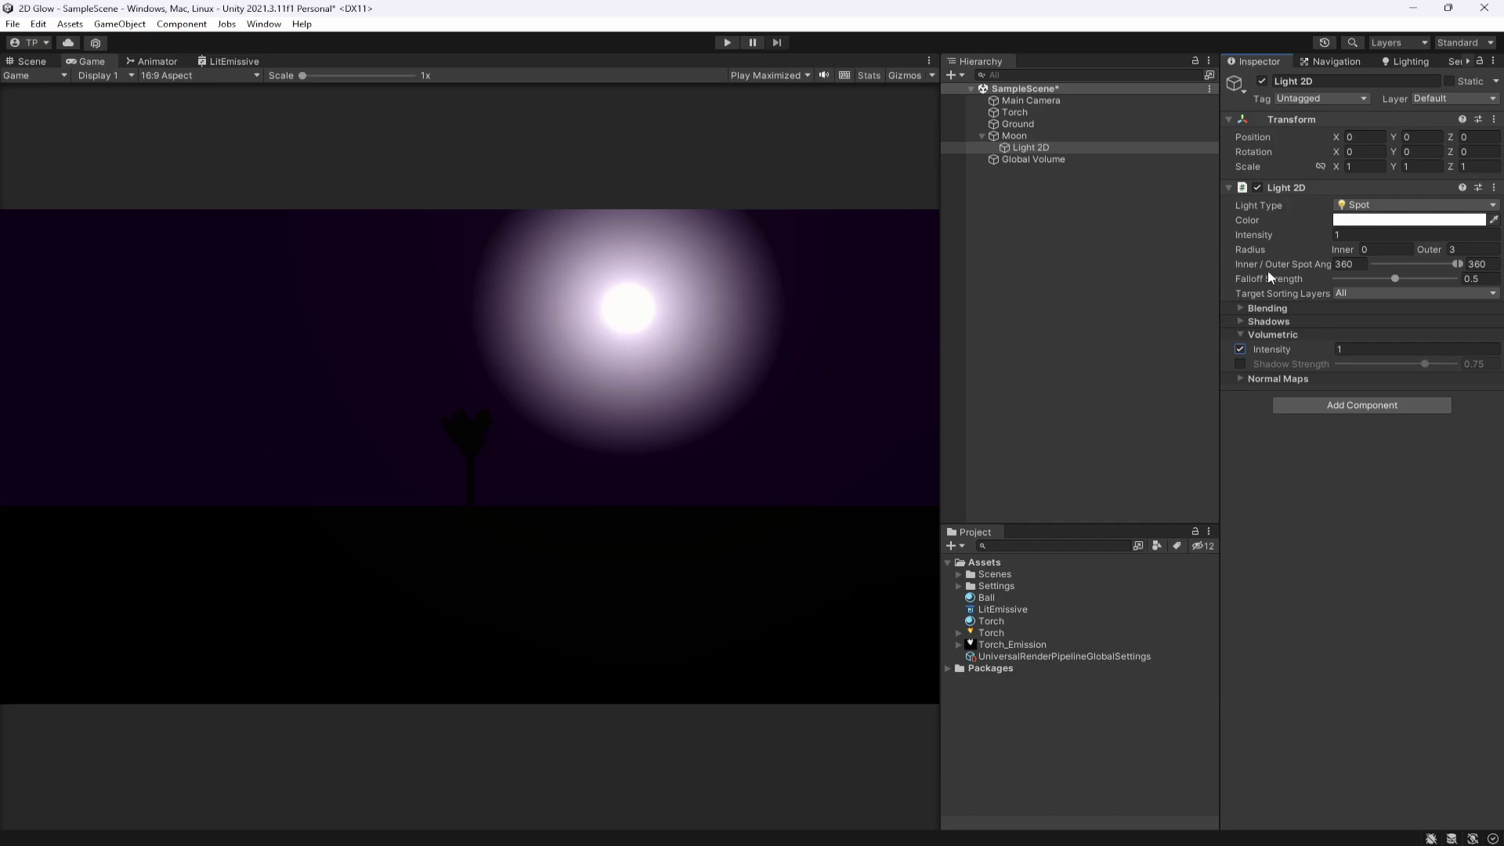
{"action": "left_click_drag", "start_coordinate": [1383, 280], "coordinate": [1457, 279]}
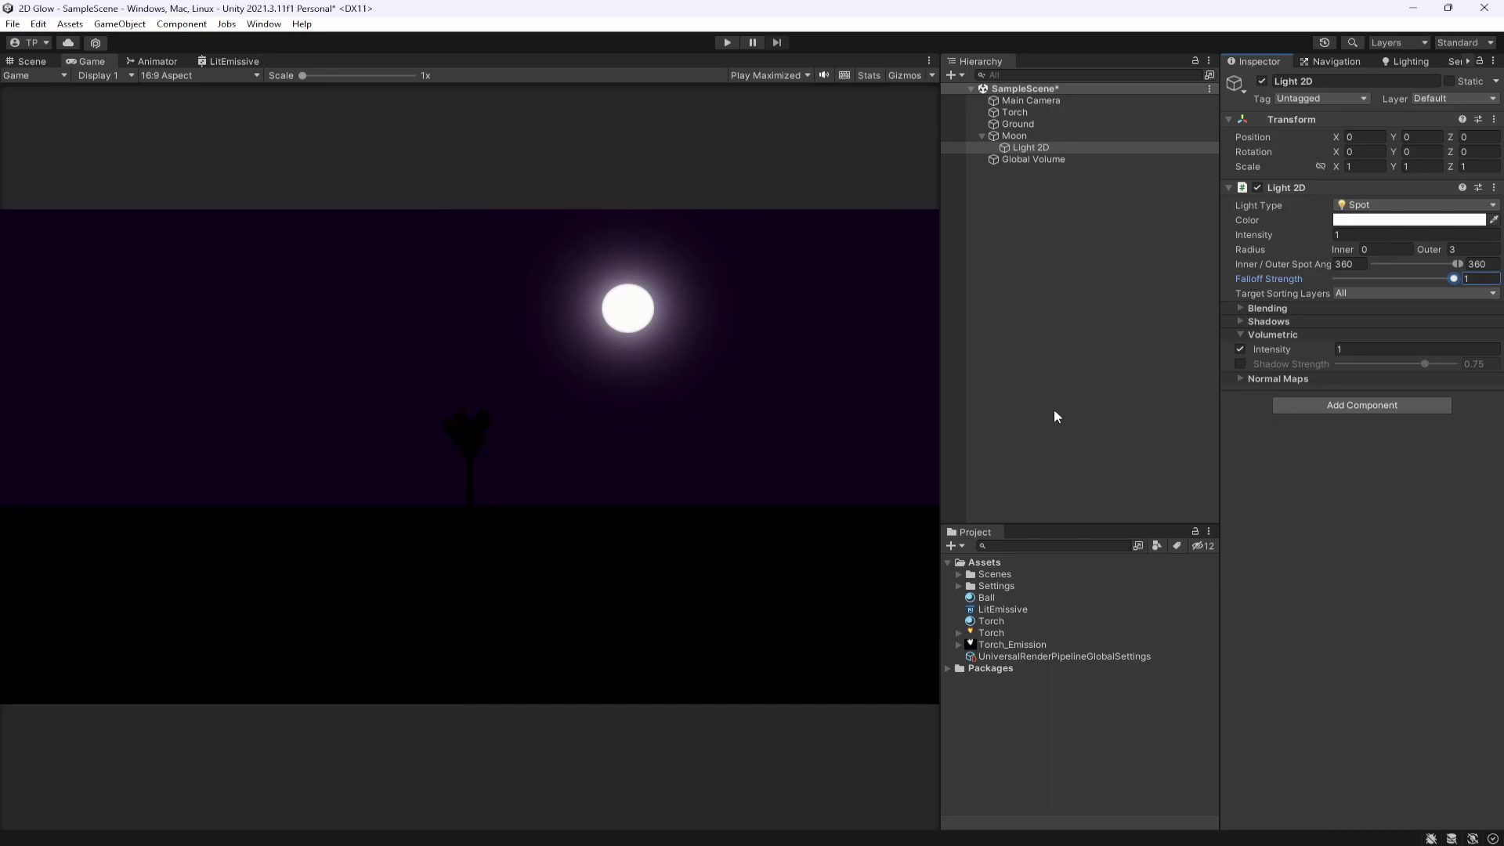
Try other outer radii for the moon light, set it back to 3, save the scene, and collapse the Moon's children
{"action": "left_click_drag", "start_coordinate": [1431, 249], "coordinate": [1477, 263]}
{"action": "left_click", "coordinate": [1472, 250]}
{"action": "type", "text": "3"}
{"action": "key", "text": "ctrl+s"}
{"action": "left_click", "coordinate": [982, 137]}
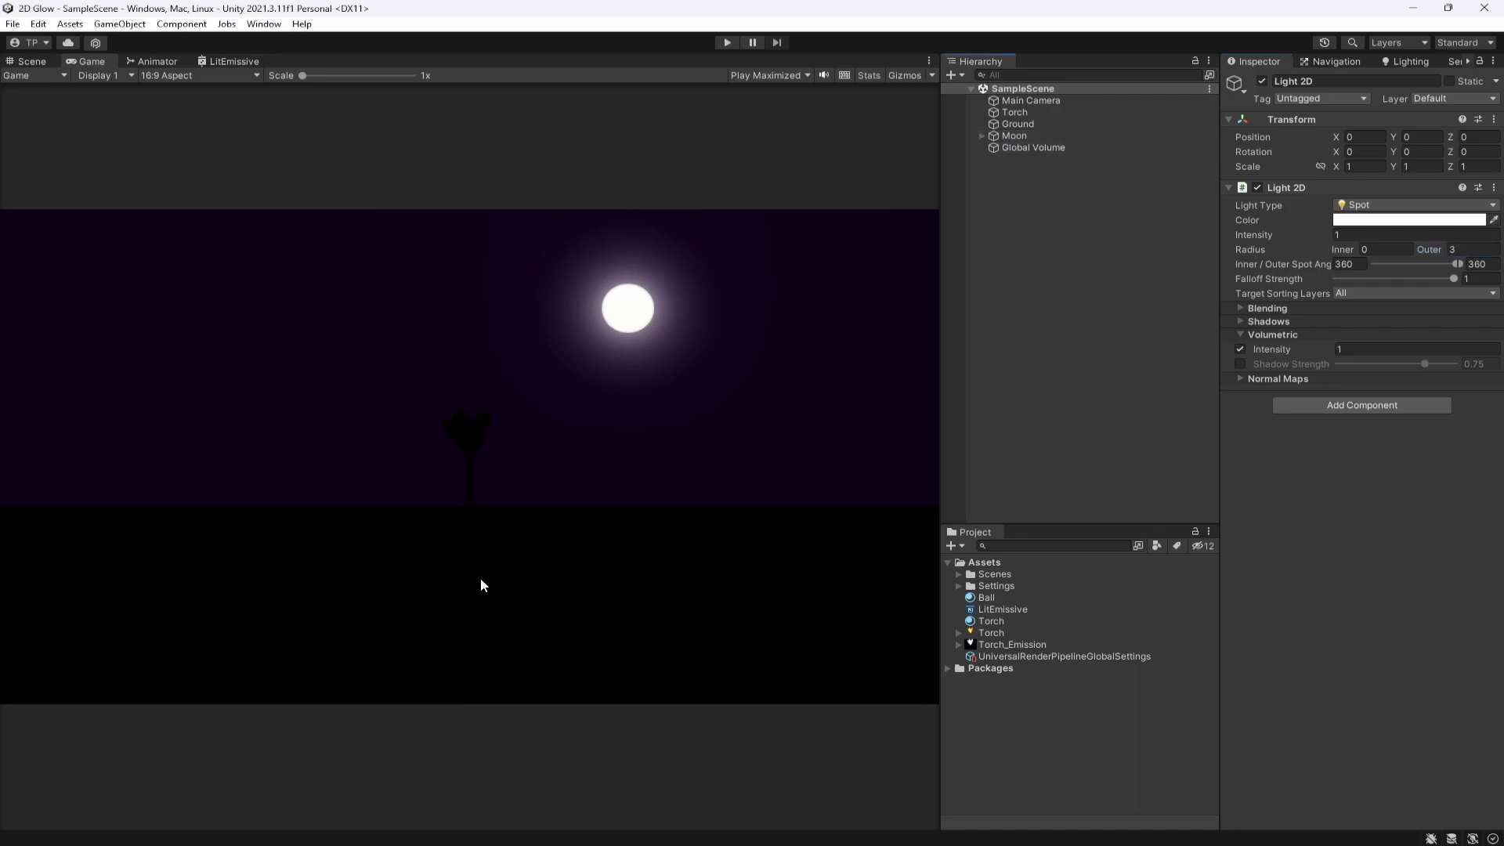
Add a Spot Light 2D as a child of the Torch, keep its default name, and save the scene
{"action": "left_click", "coordinate": [1022, 113]}
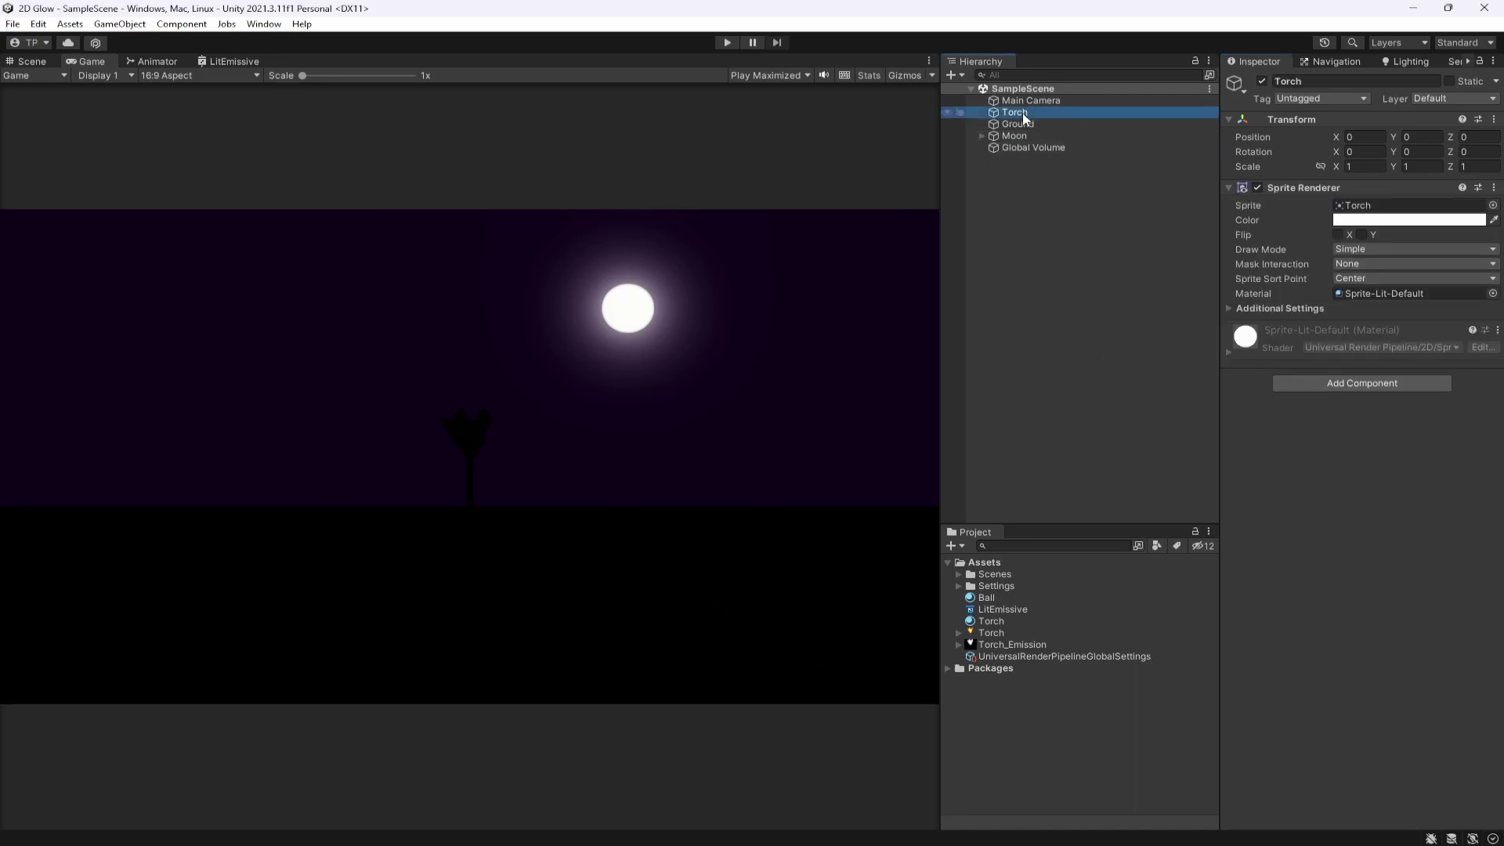
{"action": "right_click", "coordinate": [1022, 114]}
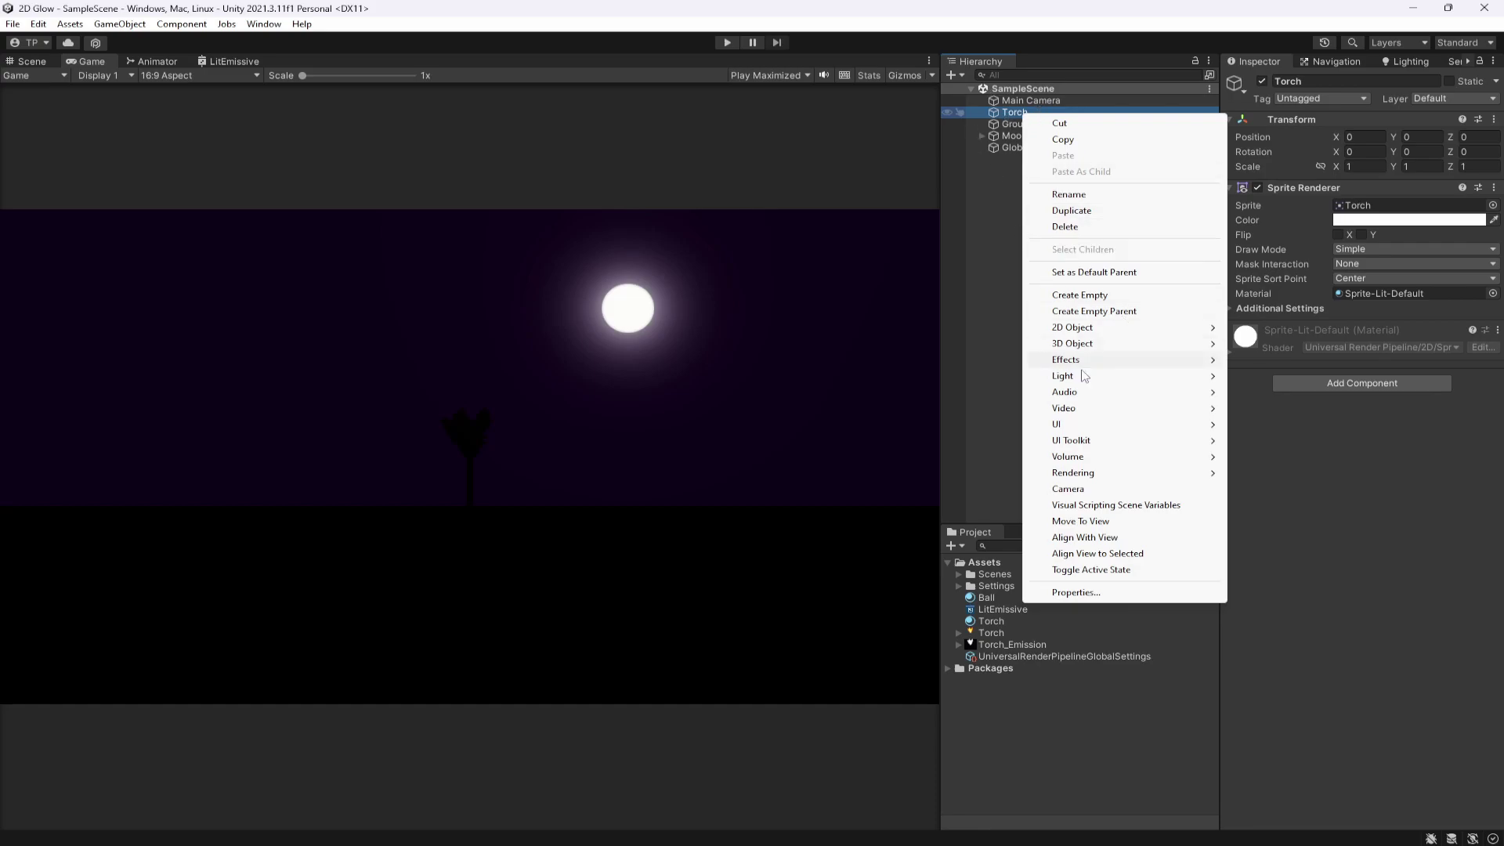
{"action": "mouse_move", "coordinate": [1084, 382]}
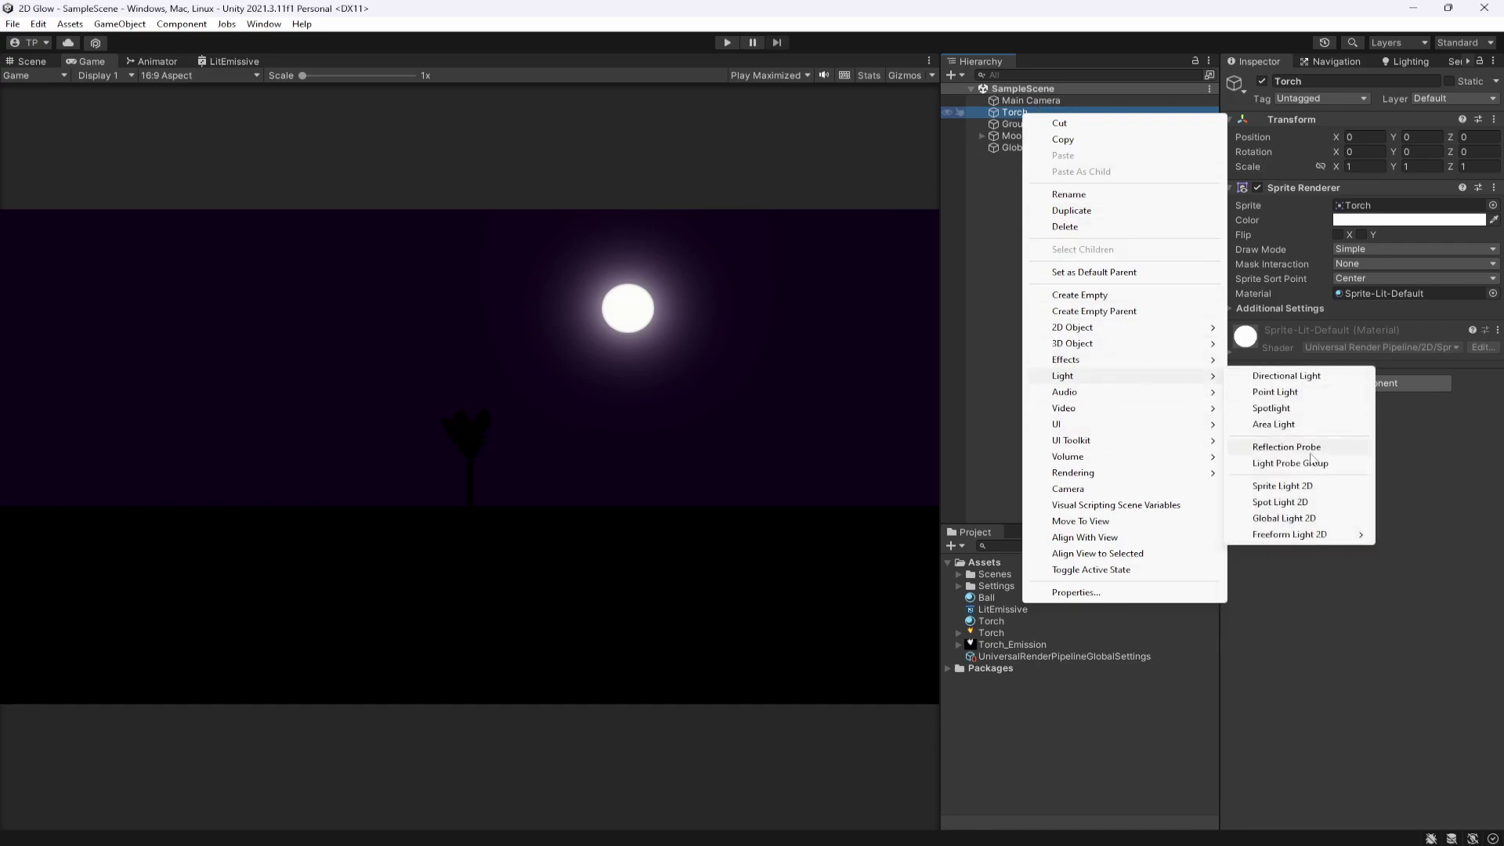
{"action": "left_click", "coordinate": [1282, 505]}
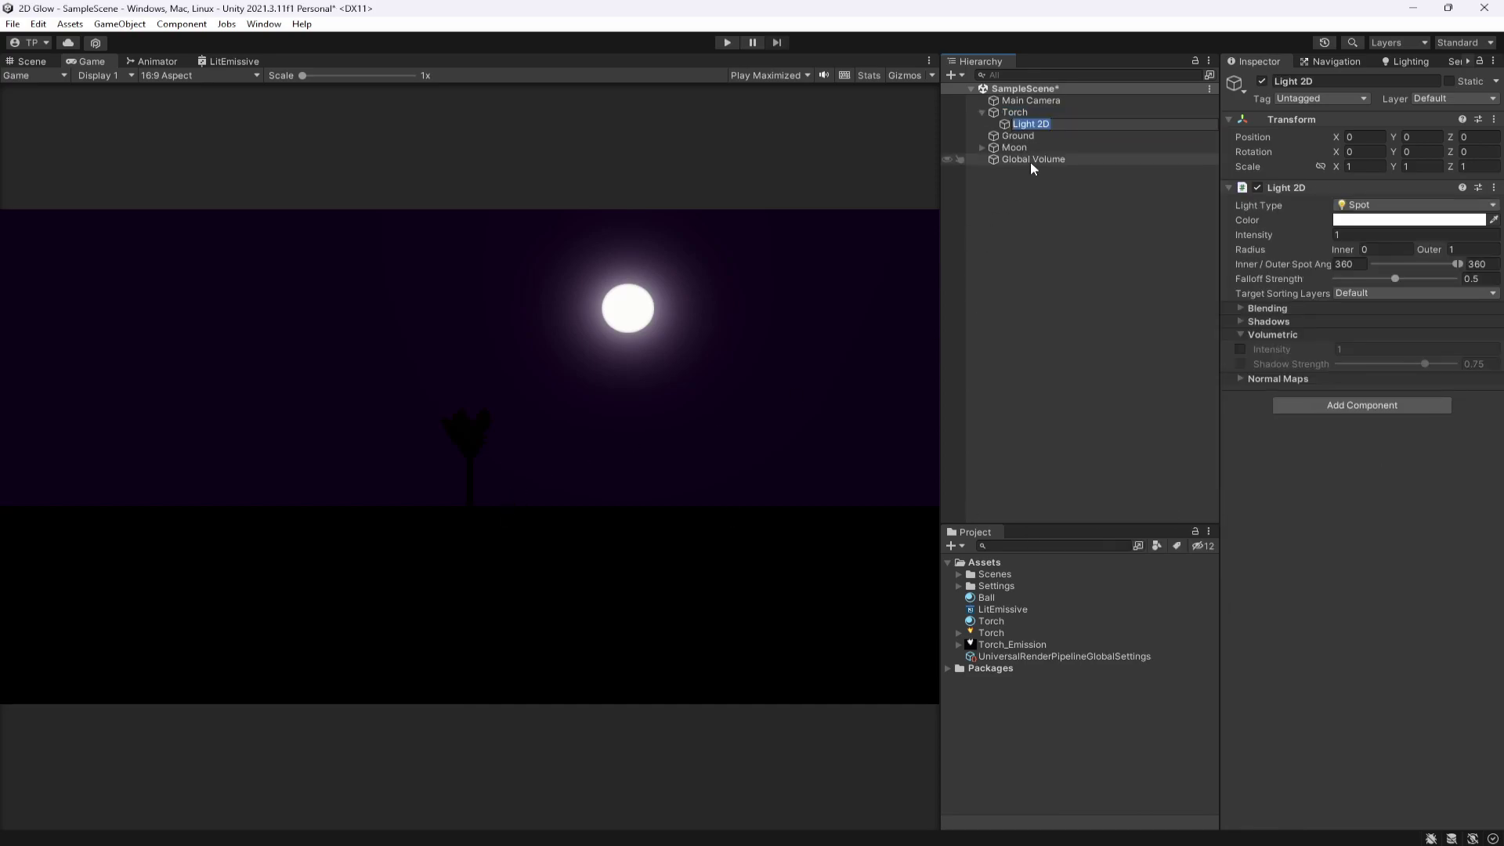
{"action": "key", "text": "Return"}
{"action": "key", "text": "ctrl+s"}
In the Scene view, raise the torch light to Y 0.36 and add Foreground to its Target Sorting Layers
{"action": "key", "text": "ctrl+1"}
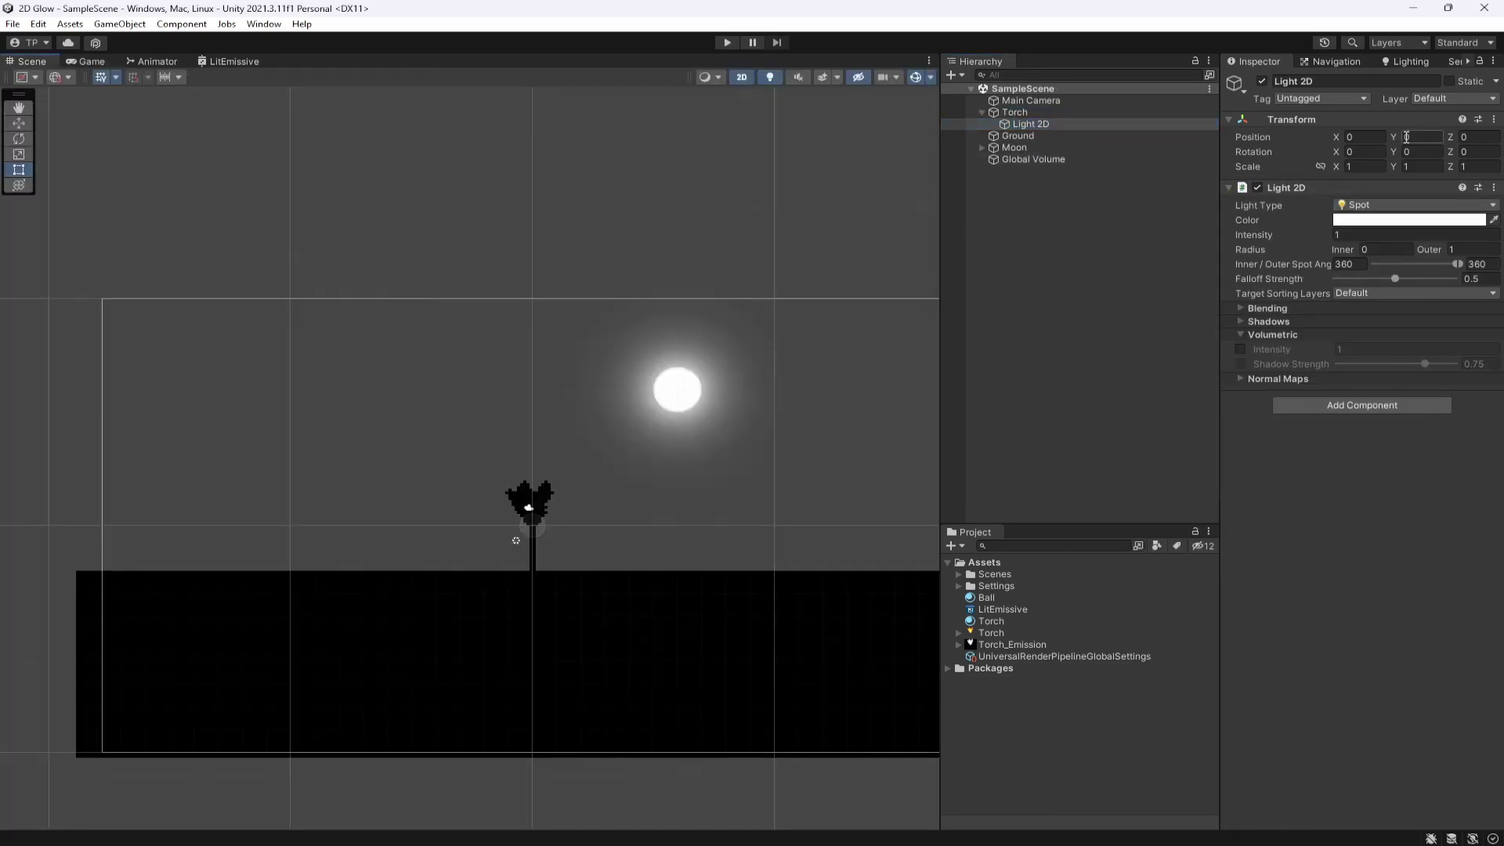
{"action": "left_click_drag", "start_coordinate": [1393, 137], "coordinate": [1390, 130]}
{"action": "key", "text": "ctrl+s"}
{"action": "left_click", "coordinate": [1359, 295]}
{"action": "left_click", "coordinate": [1374, 380]}
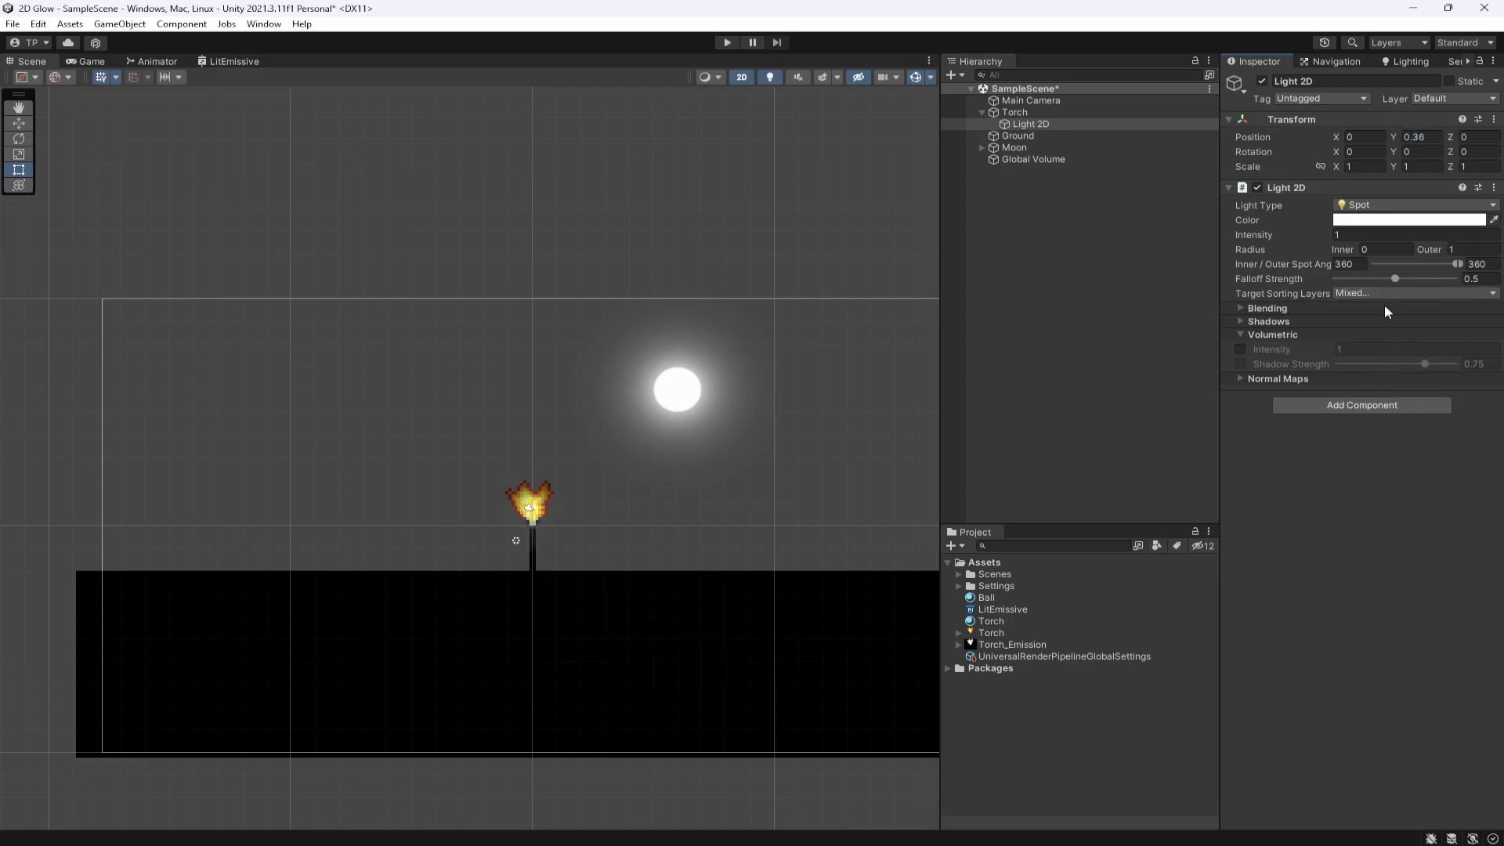
{"action": "left_click", "coordinate": [1367, 292]}
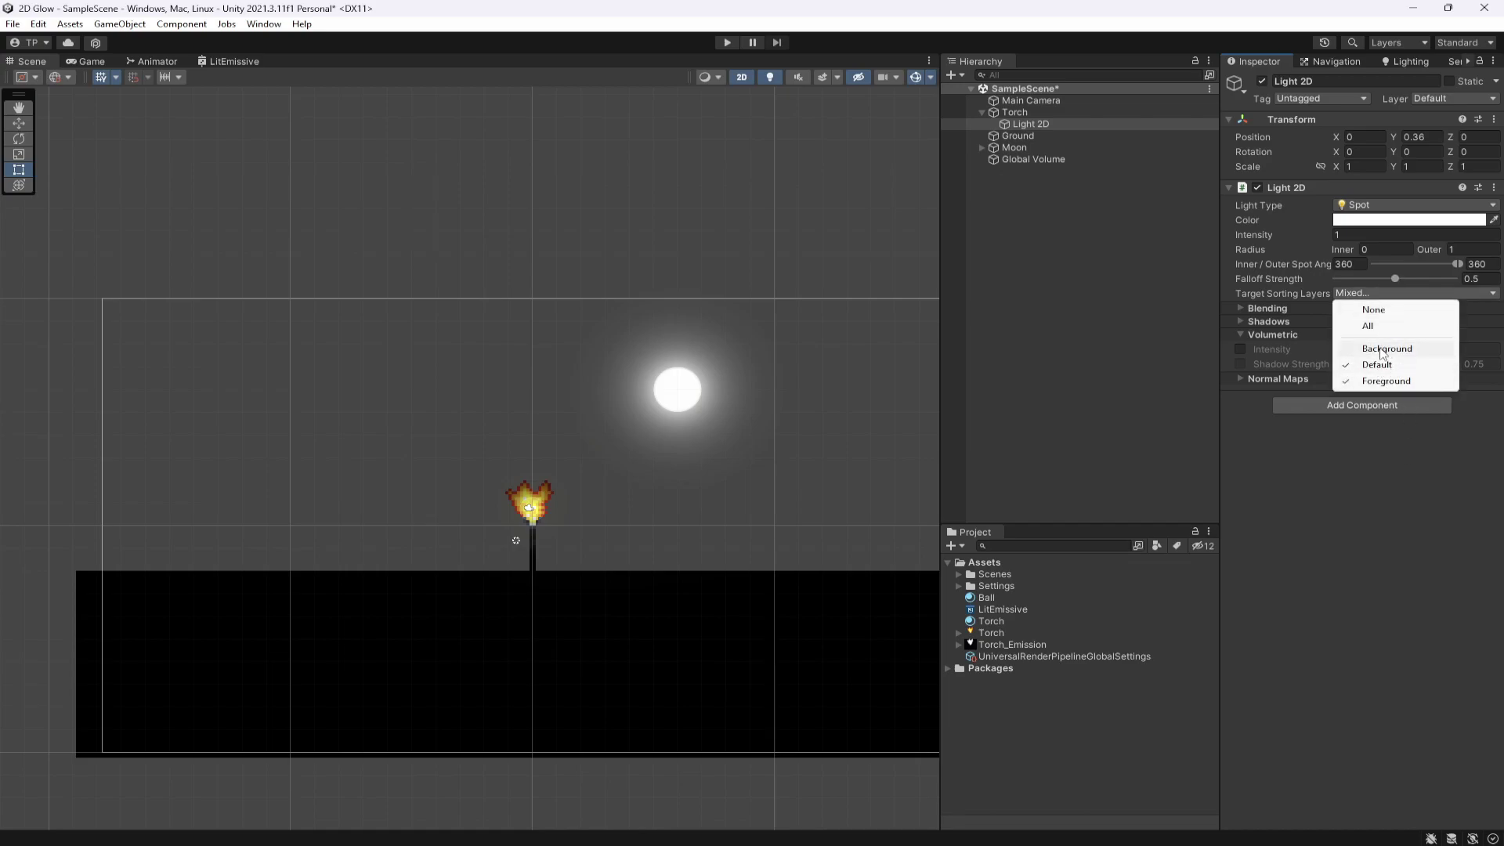
{"action": "left_click", "coordinate": [1355, 485]}
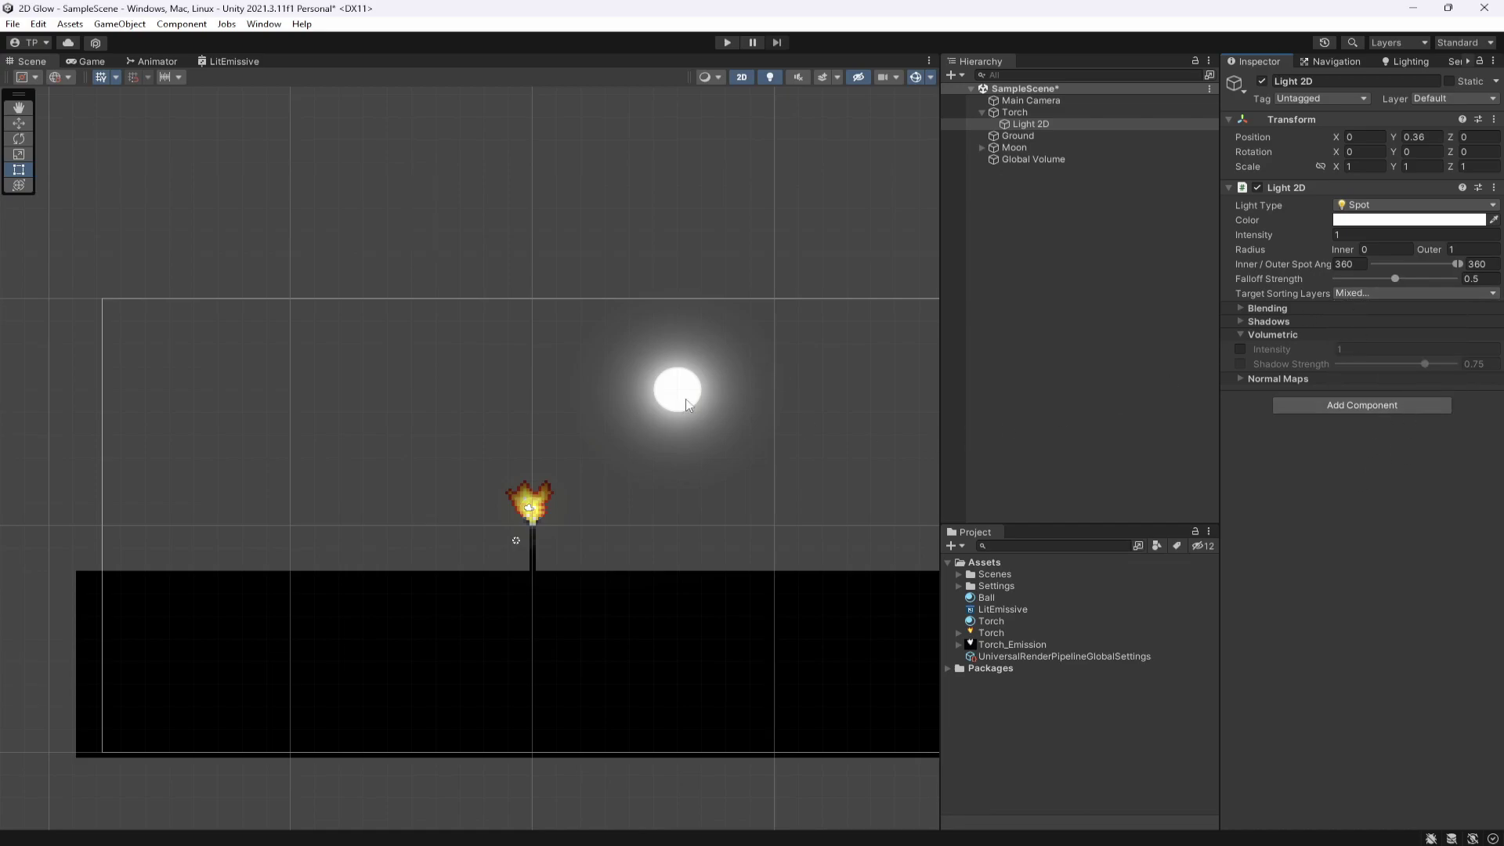
Collapse the torch light's Volumetric settings, set its Y position to 0.5, and save the scene
{"action": "left_click", "coordinate": [1271, 337]}
{"action": "scroll", "coordinate": [574, 528], "scroll_direction": "up", "scroll_amount": 2}
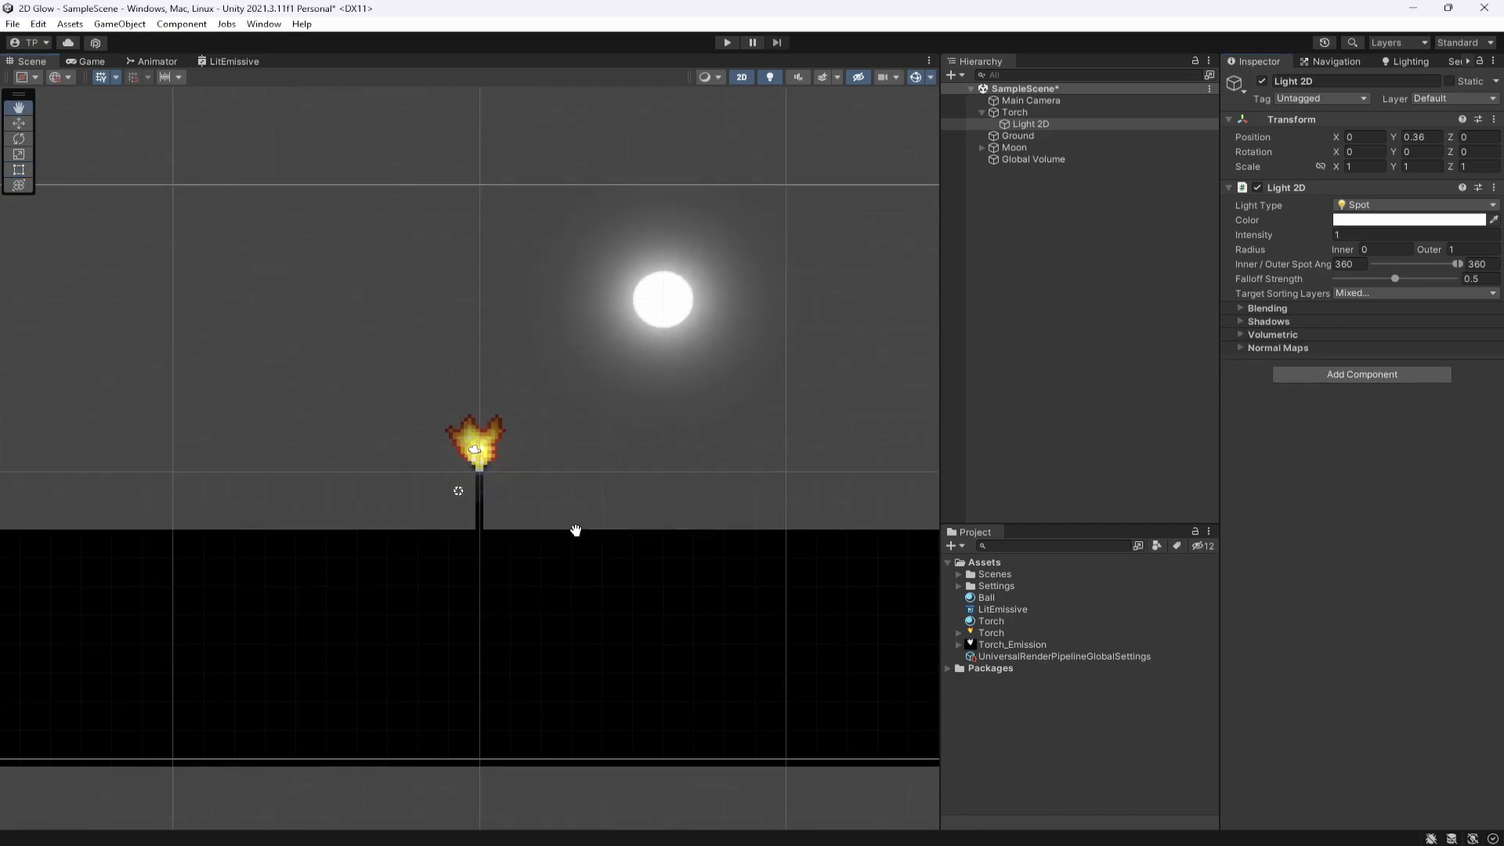
{"action": "left_click", "coordinate": [1436, 137]}
{"action": "type", "text": "0.5"}
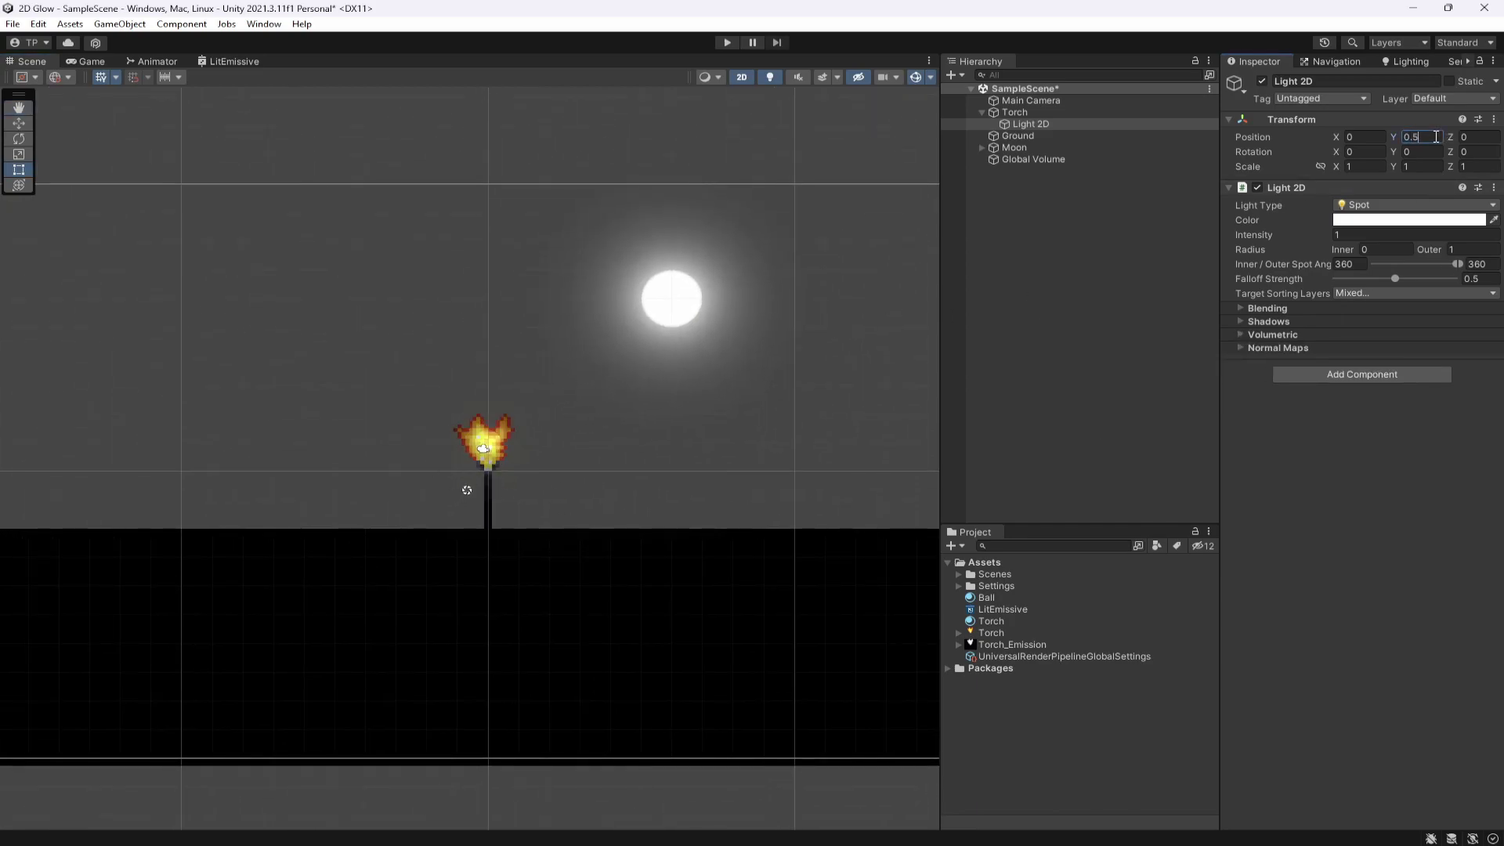
{"action": "key", "text": "ctrl+s"}
Set the torch light's outer radius to 7 and save the scene
{"action": "left_click_drag", "start_coordinate": [1430, 248], "coordinate": [30, 248]}
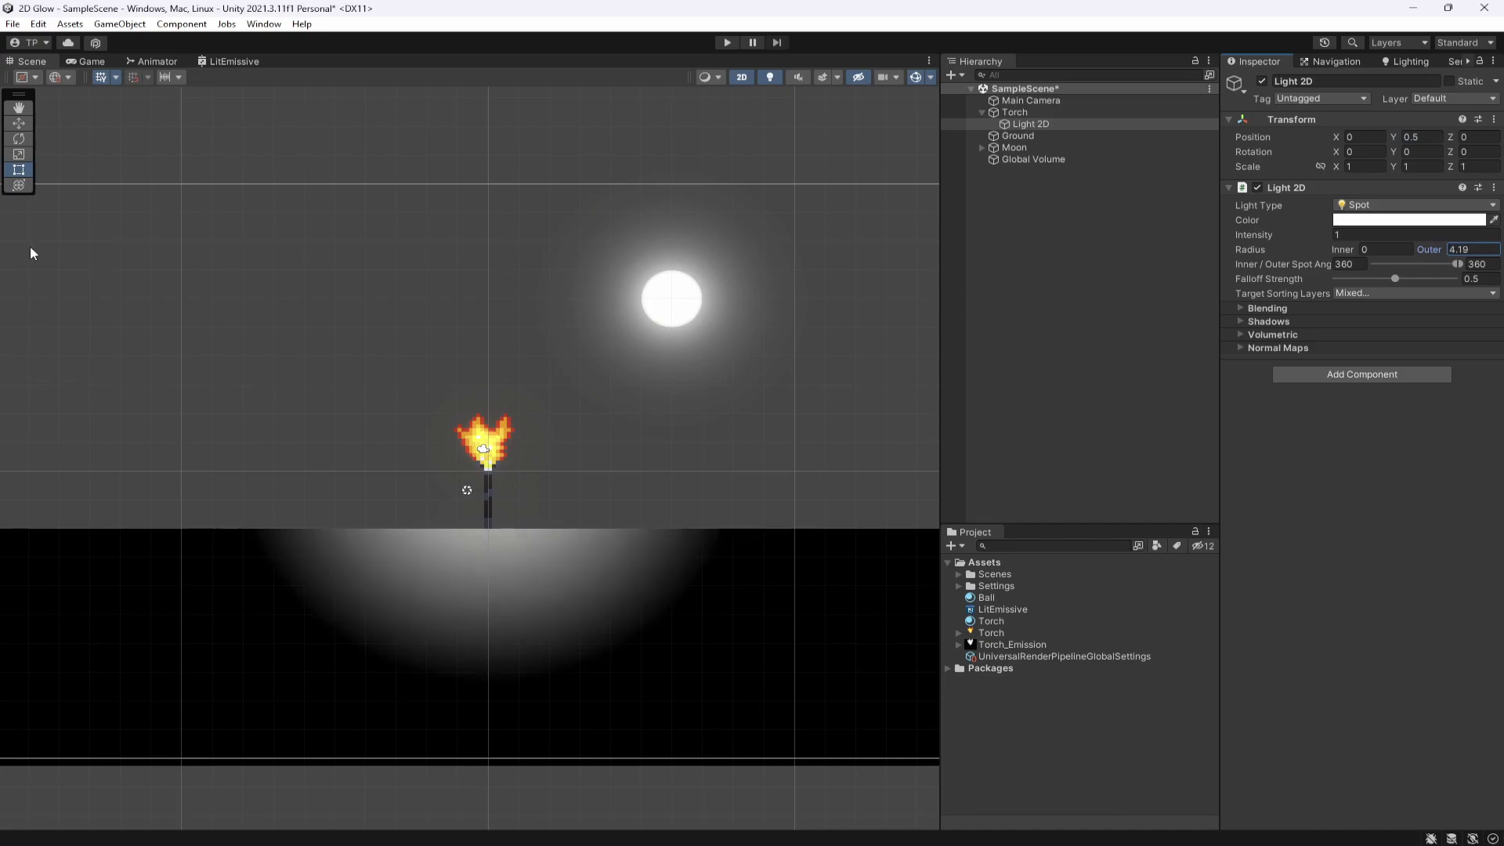
{"action": "left_click", "coordinate": [1485, 250]}
{"action": "type", "text": "7"}
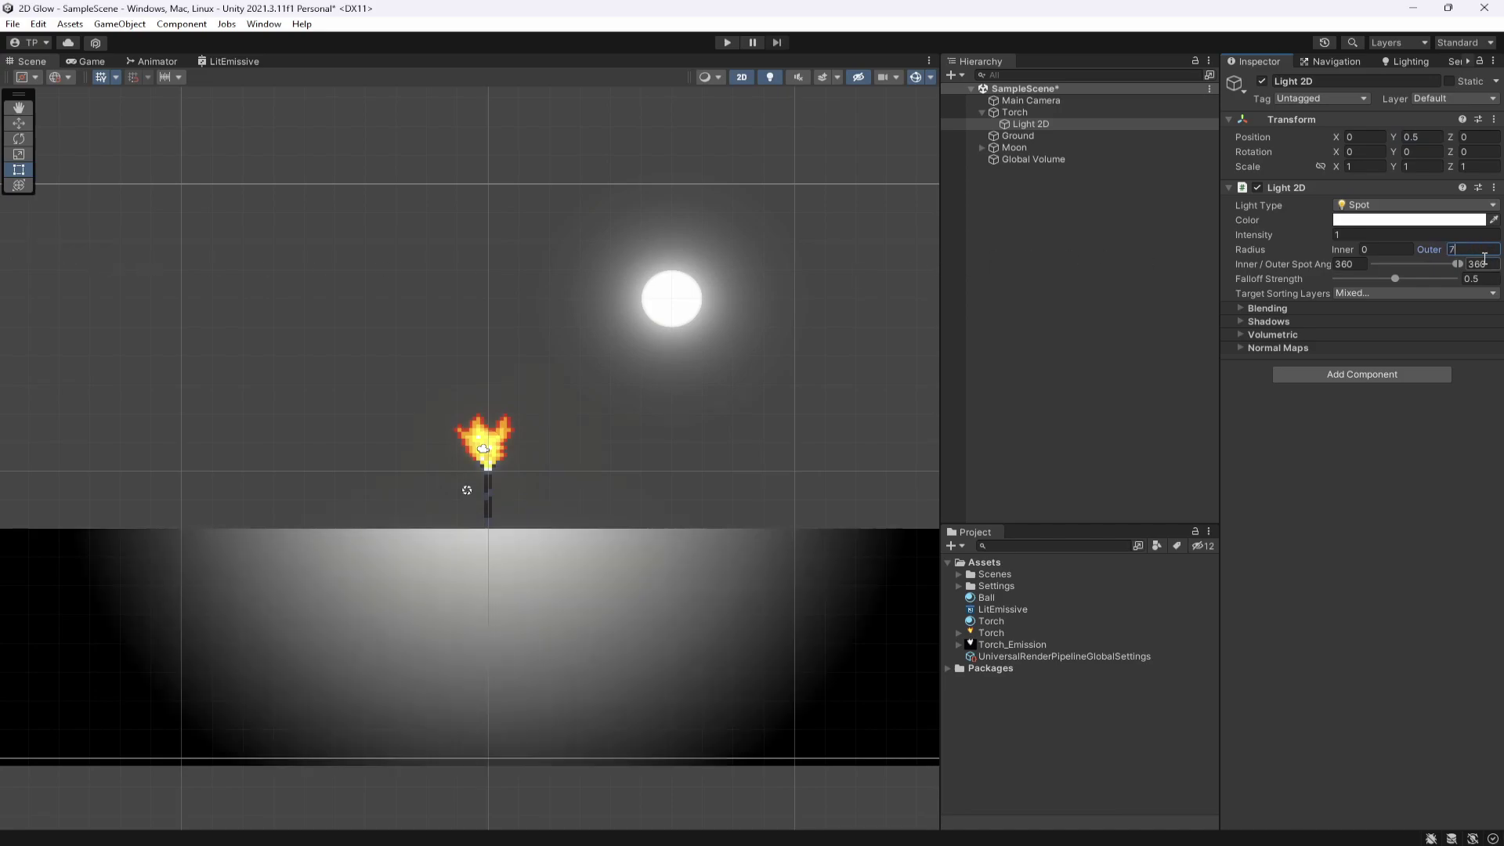
{"action": "key", "text": "ctrl+s"}
Set the torch light's Falloff Strength to 0.75 and view the result in the Game view
{"action": "left_click", "coordinate": [1493, 277]}
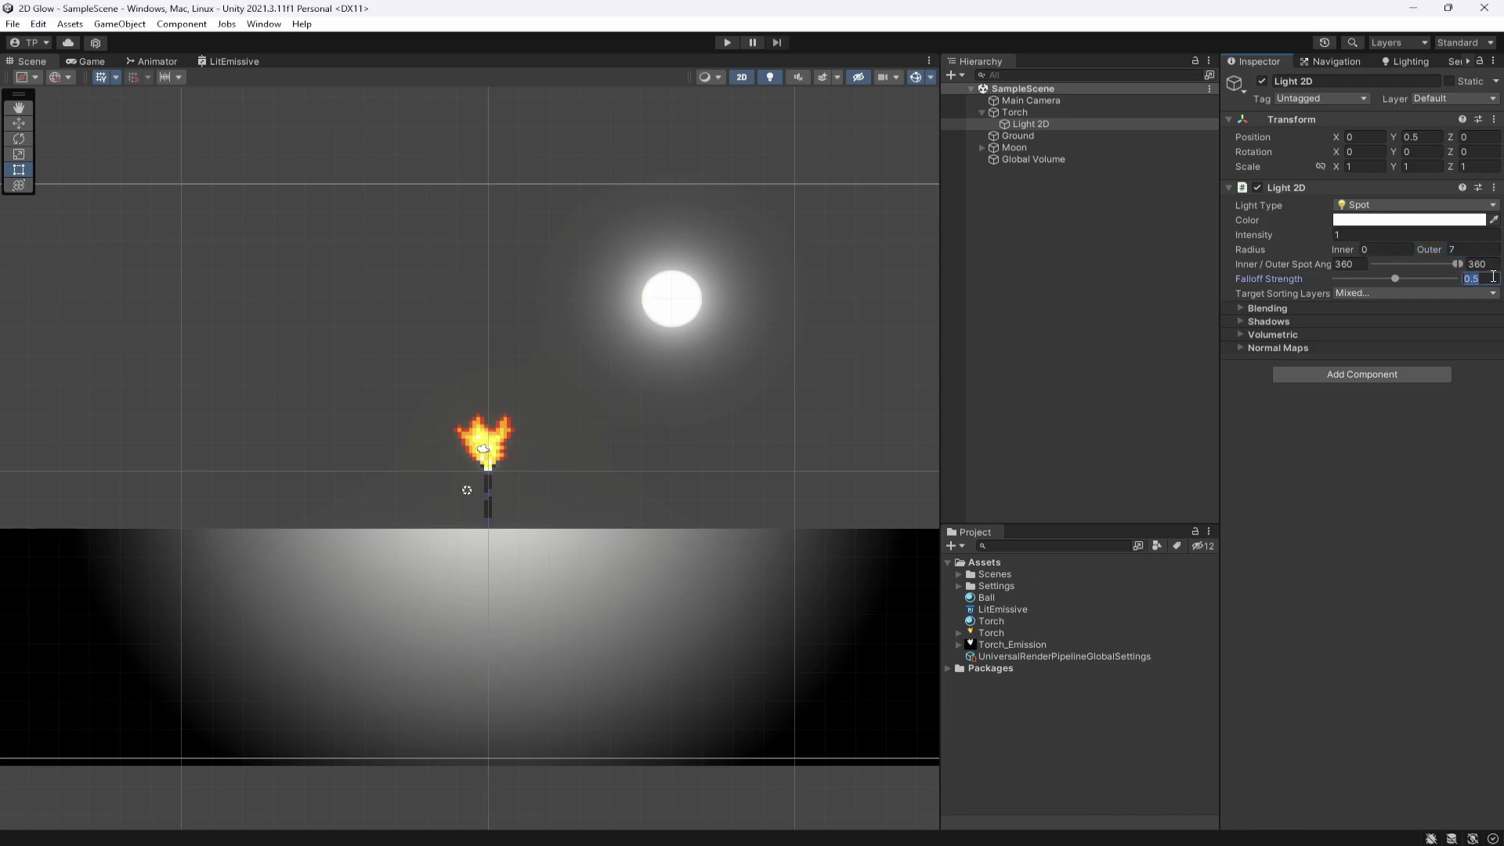
{"action": "type", "text": "0.75"}
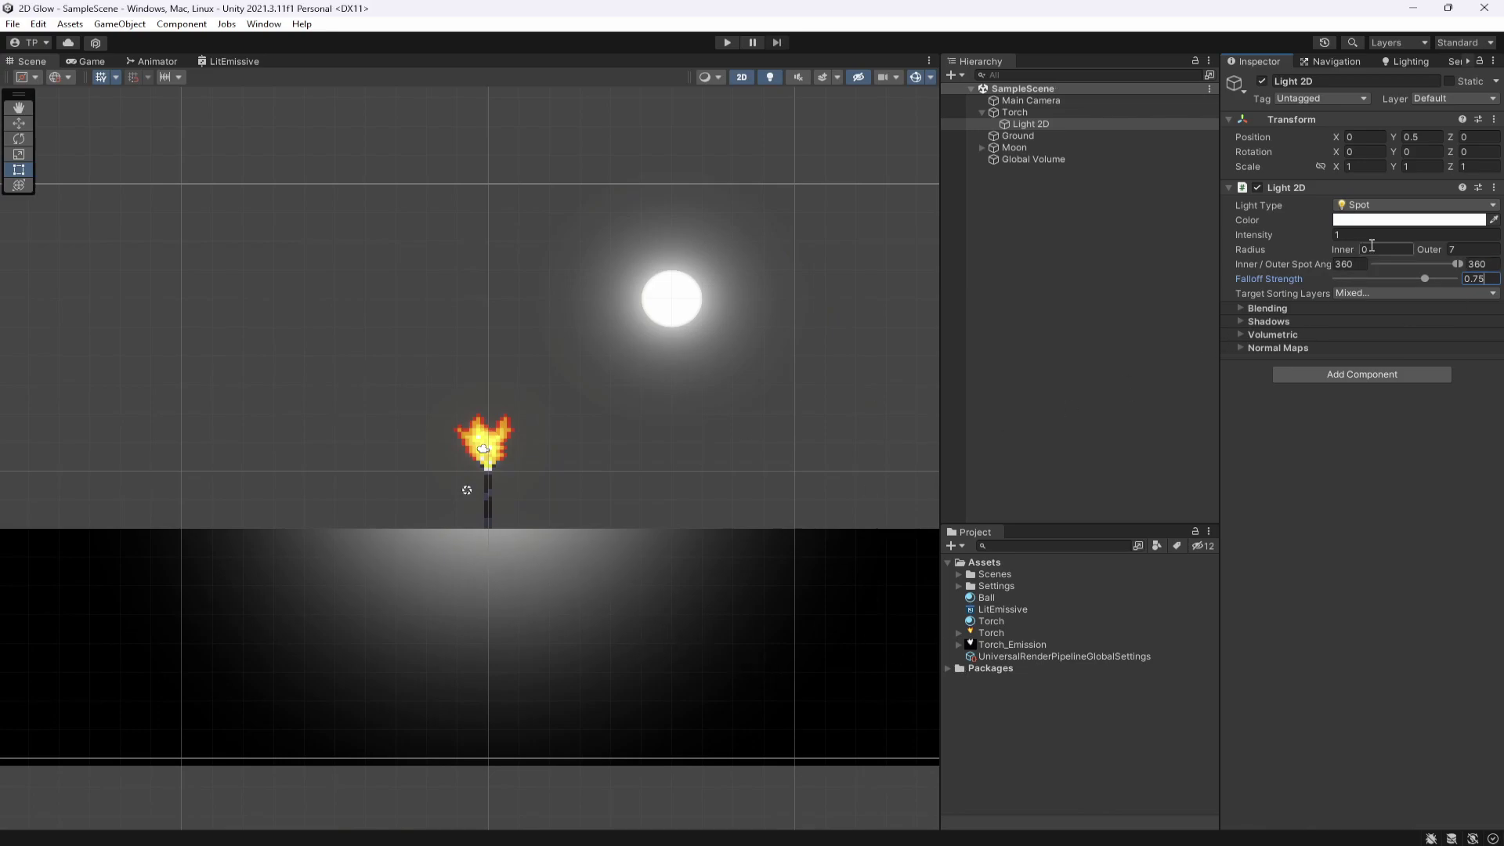
{"action": "key", "text": "ctrl+2"}
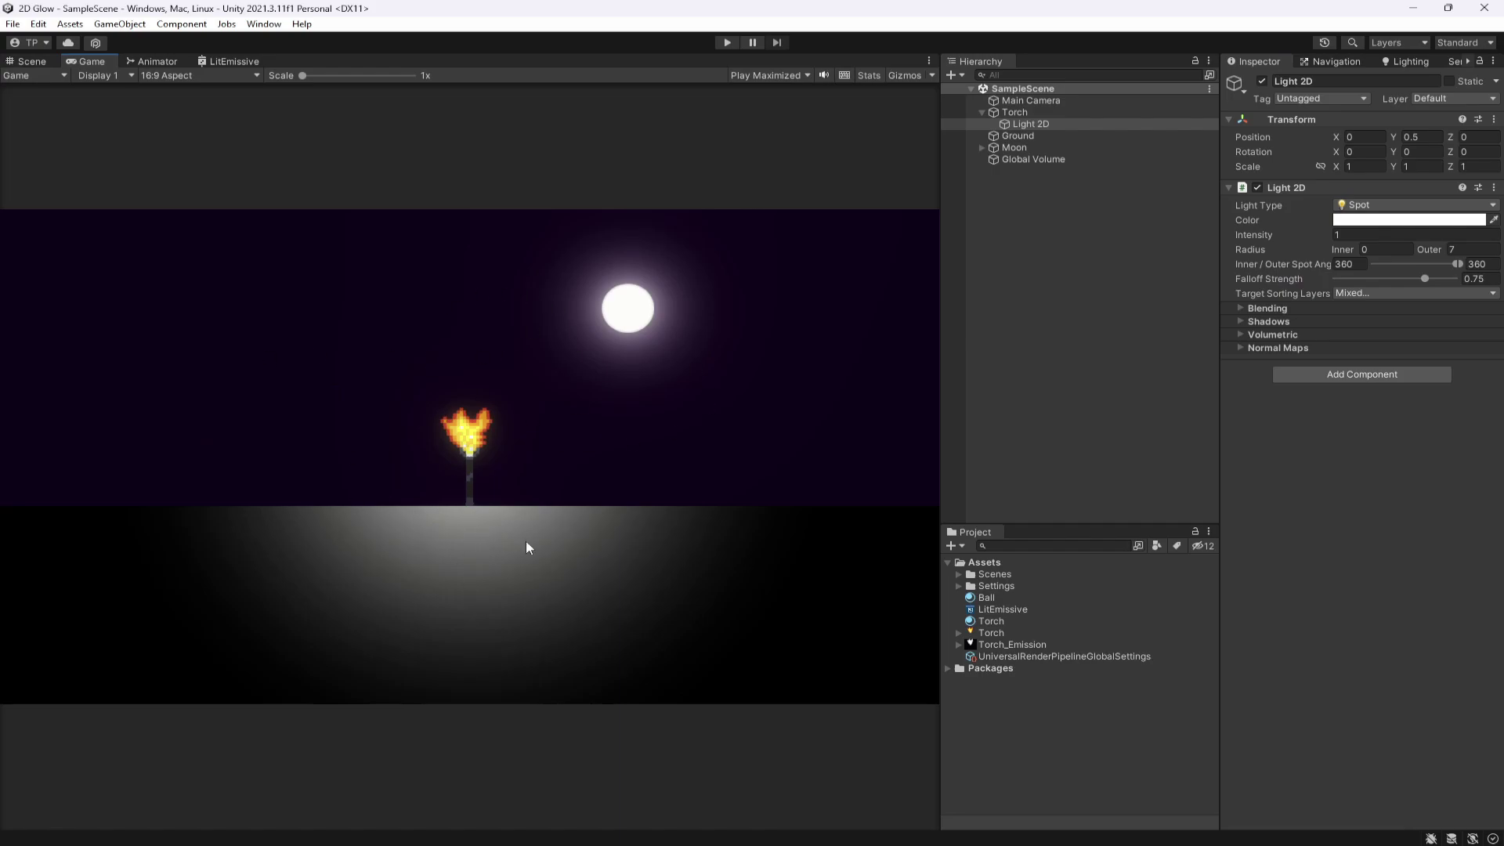
Change the torch light's color to a bright, pale yellow-orange and save the scene
{"action": "left_click", "coordinate": [1410, 220]}
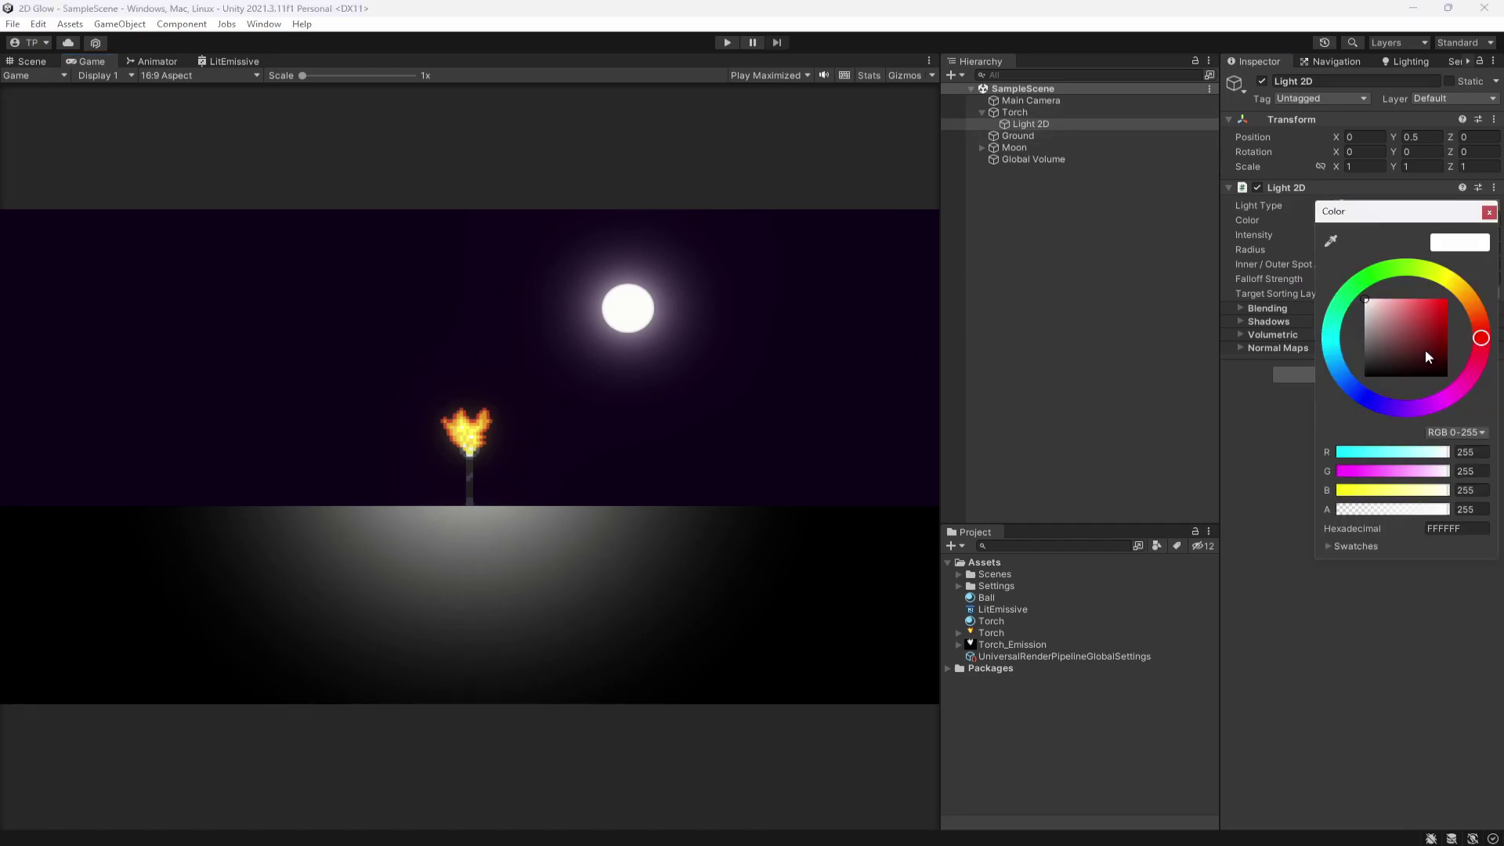
{"action": "left_click_drag", "start_coordinate": [1485, 333], "coordinate": [1457, 285]}
{"action": "mouse_move", "coordinate": [1385, 323]}
{"action": "left_mouse_down"}
{"action": "mouse_move", "coordinate": [1392, 303]}
{"action": "mouse_move", "coordinate": [1465, 294]}
{"action": "mouse_move", "coordinate": [1395, 298]}
{"action": "left_mouse_up"}
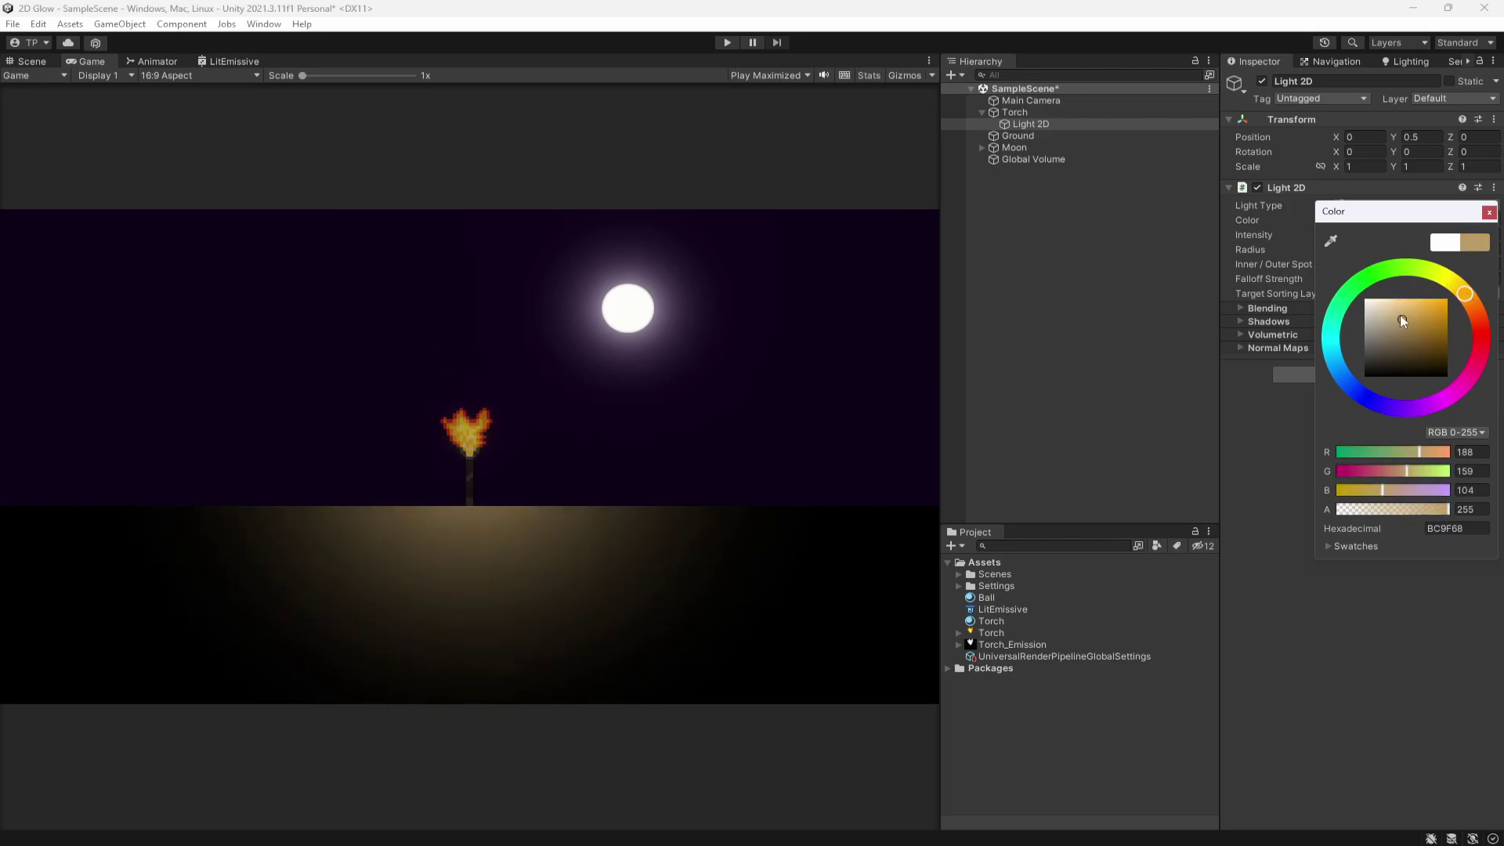
{"action": "left_click", "coordinate": [1489, 212]}
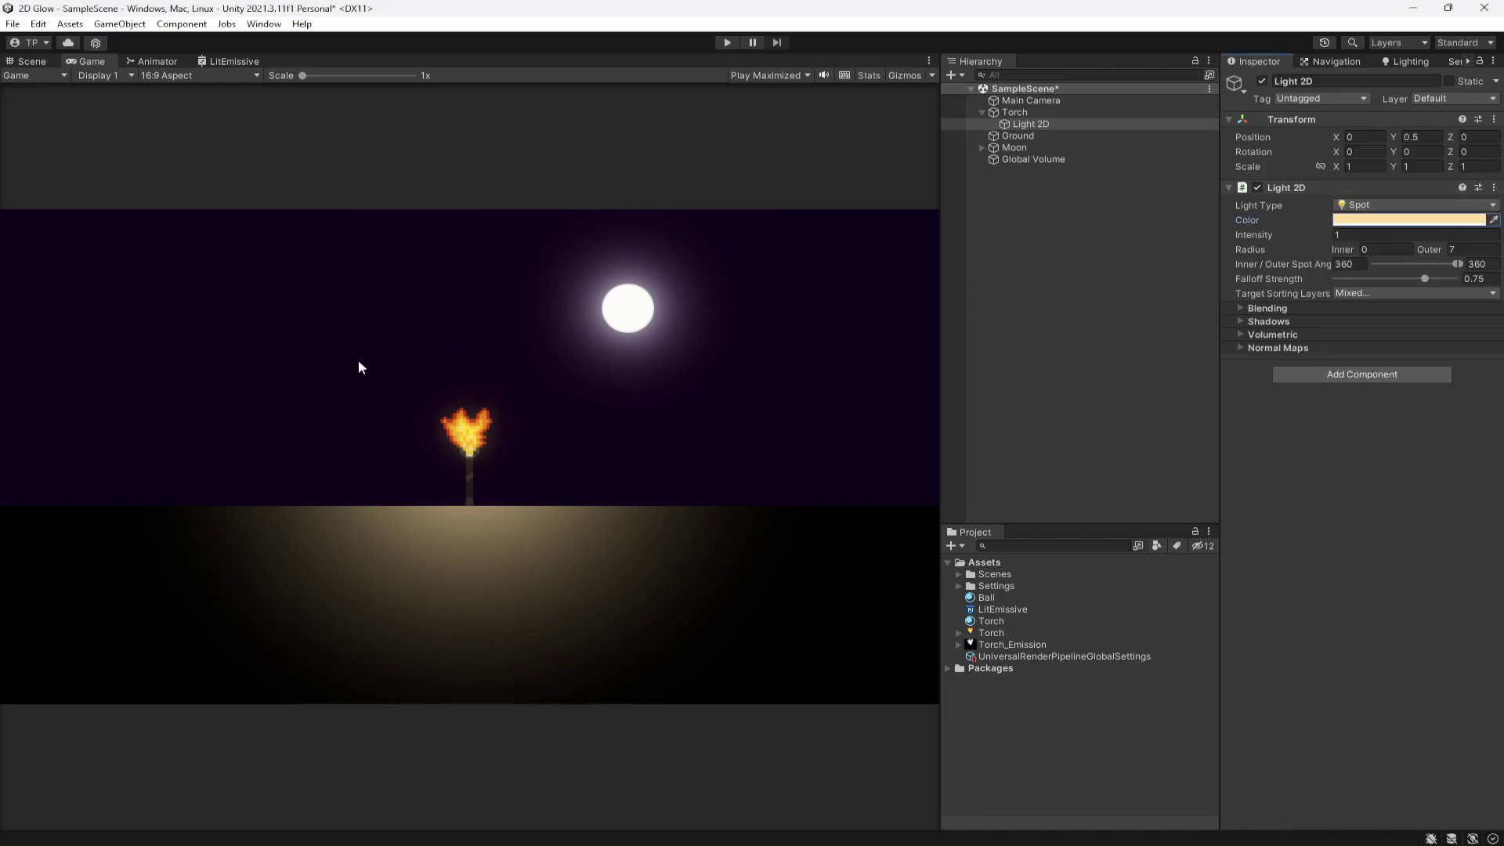
{"action": "key", "text": "ctrl+s"}
{"action": "left_click", "coordinate": [1089, 126]}
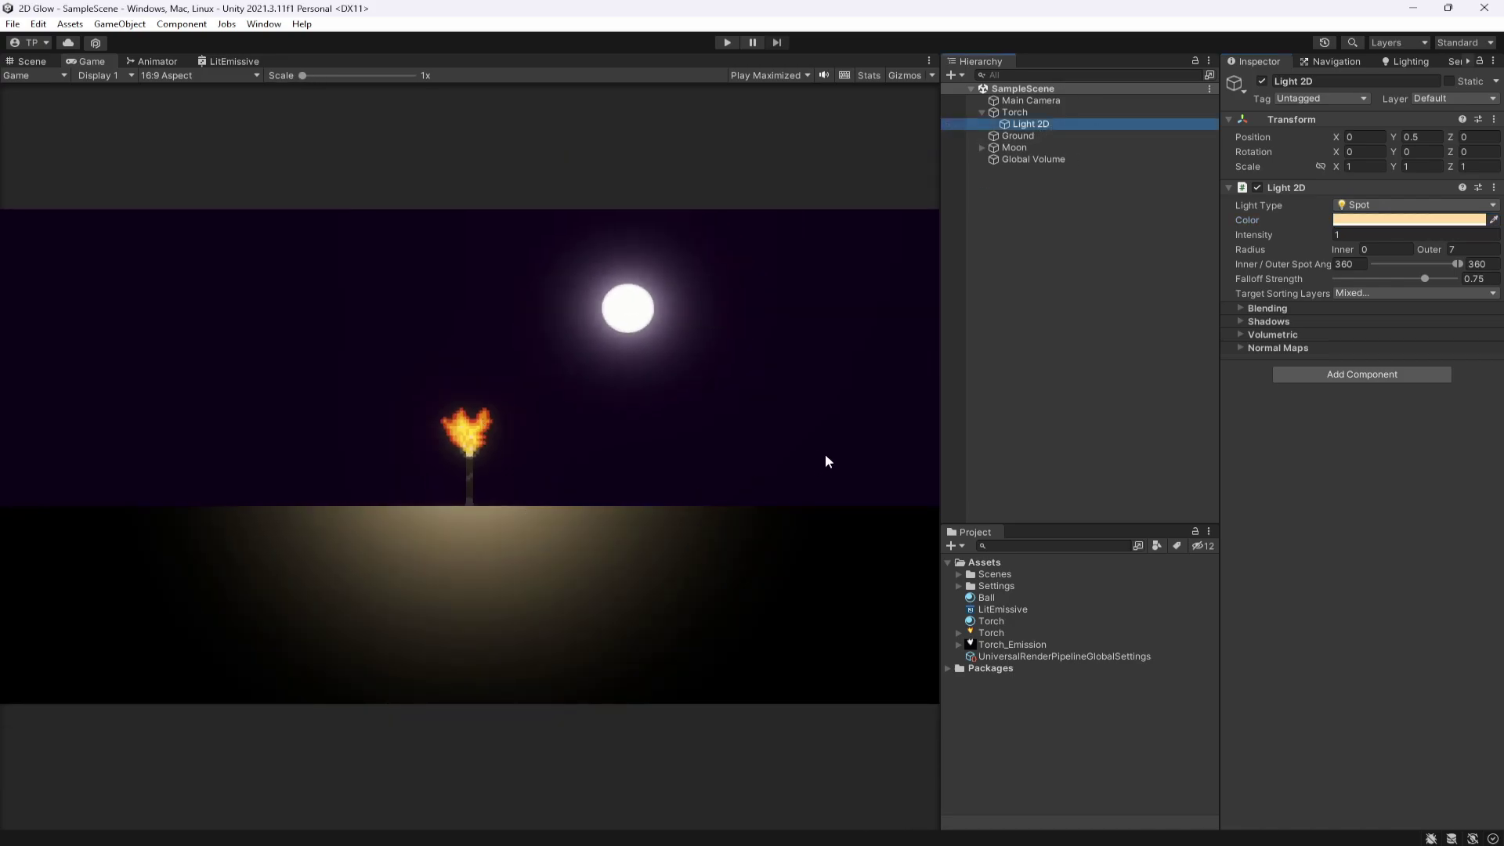
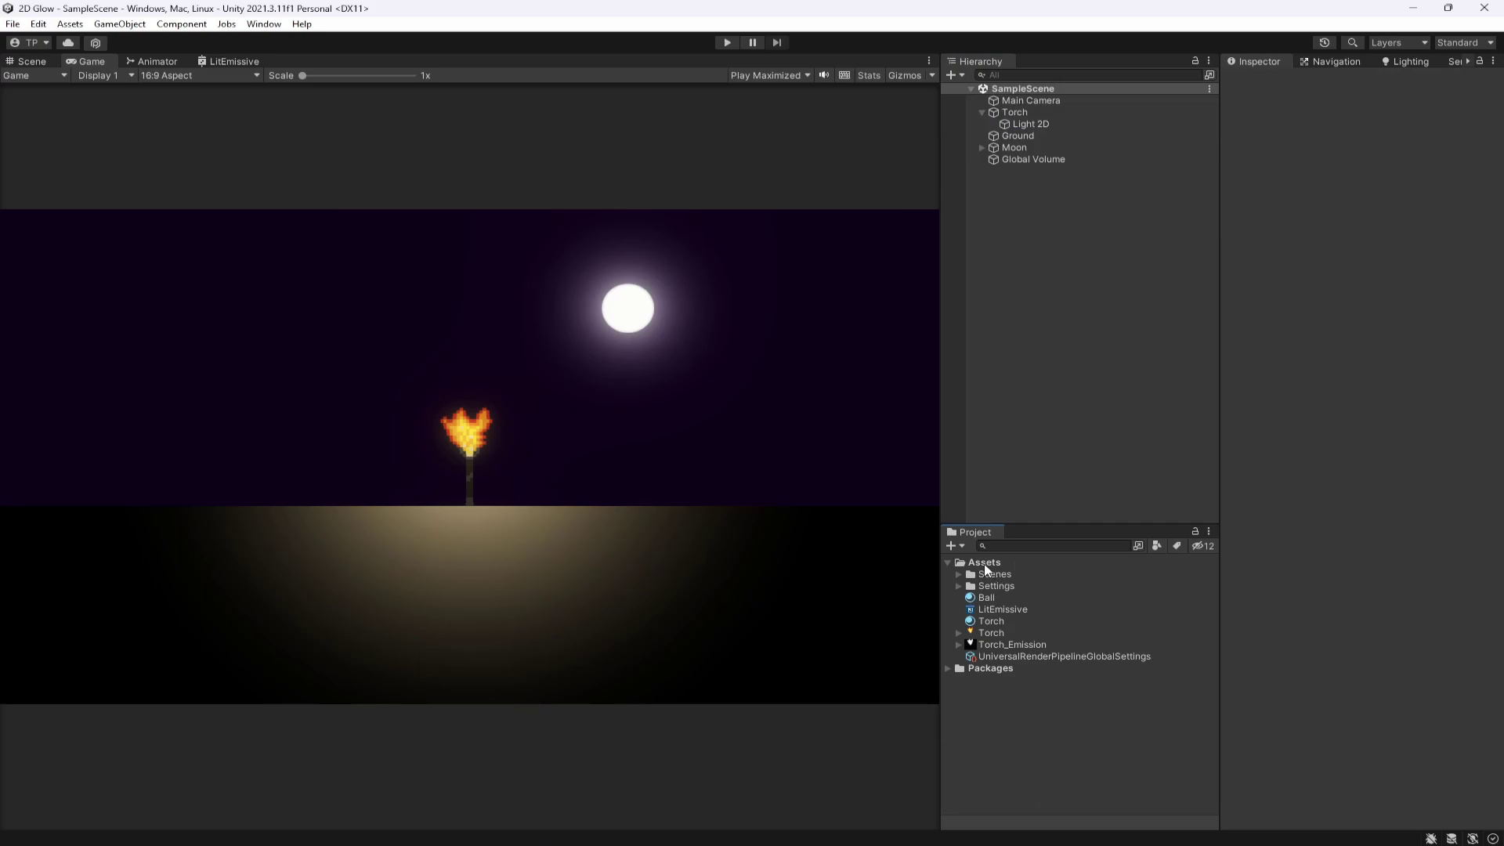
Create a URP Sprite Lit Shader Graph named 2DGlow in the Assets folder
{"action": "mouse_move", "coordinate": [1055, 177]}
{"action": "mouse_move", "coordinate": [1289, 191]}
{"action": "mouse_move", "coordinate": [1116, 196]}
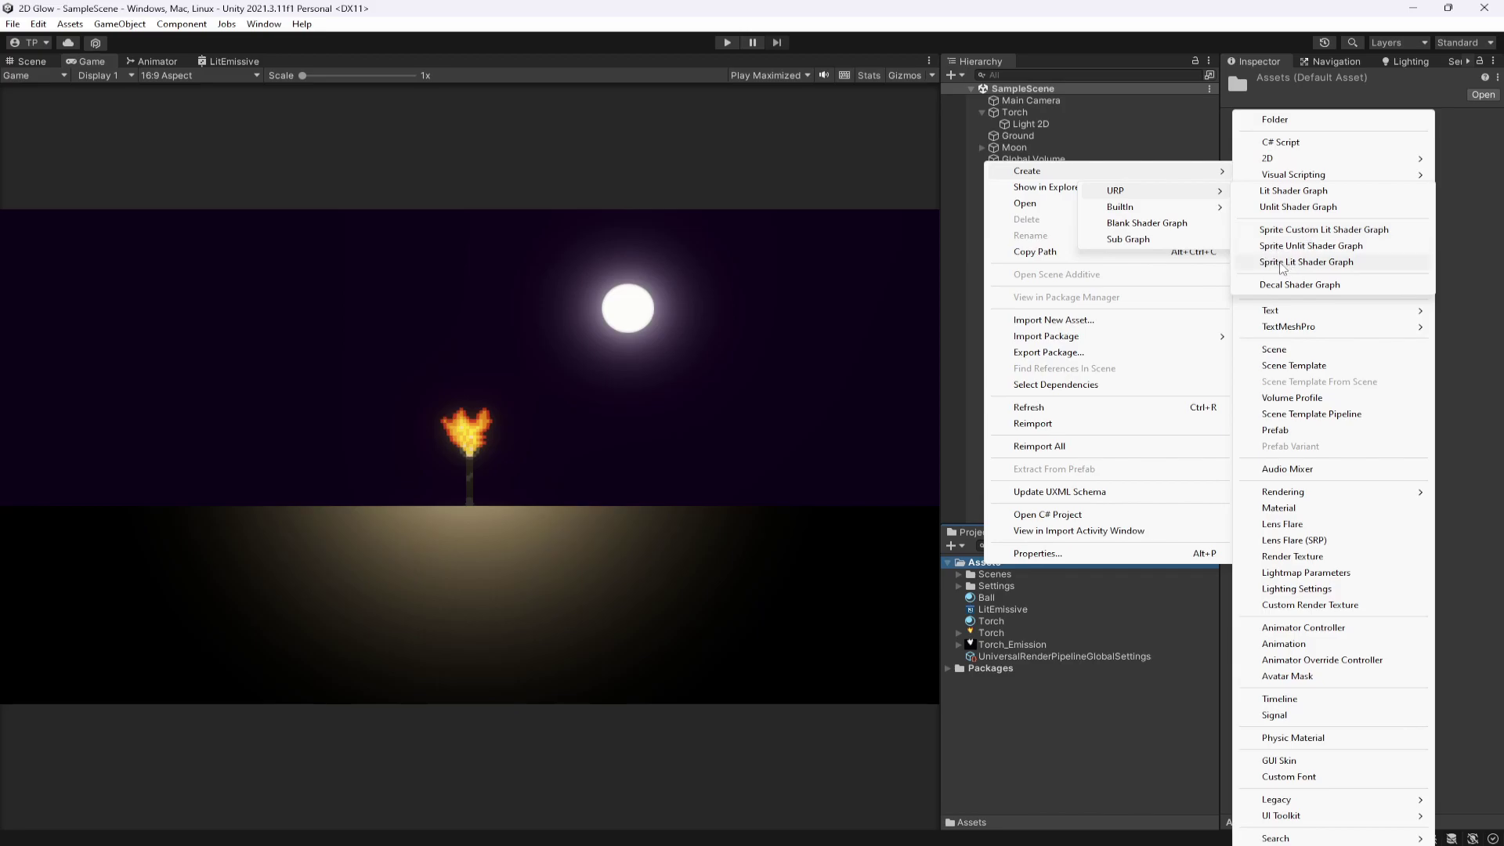
{"action": "left_click", "coordinate": [1316, 265]}
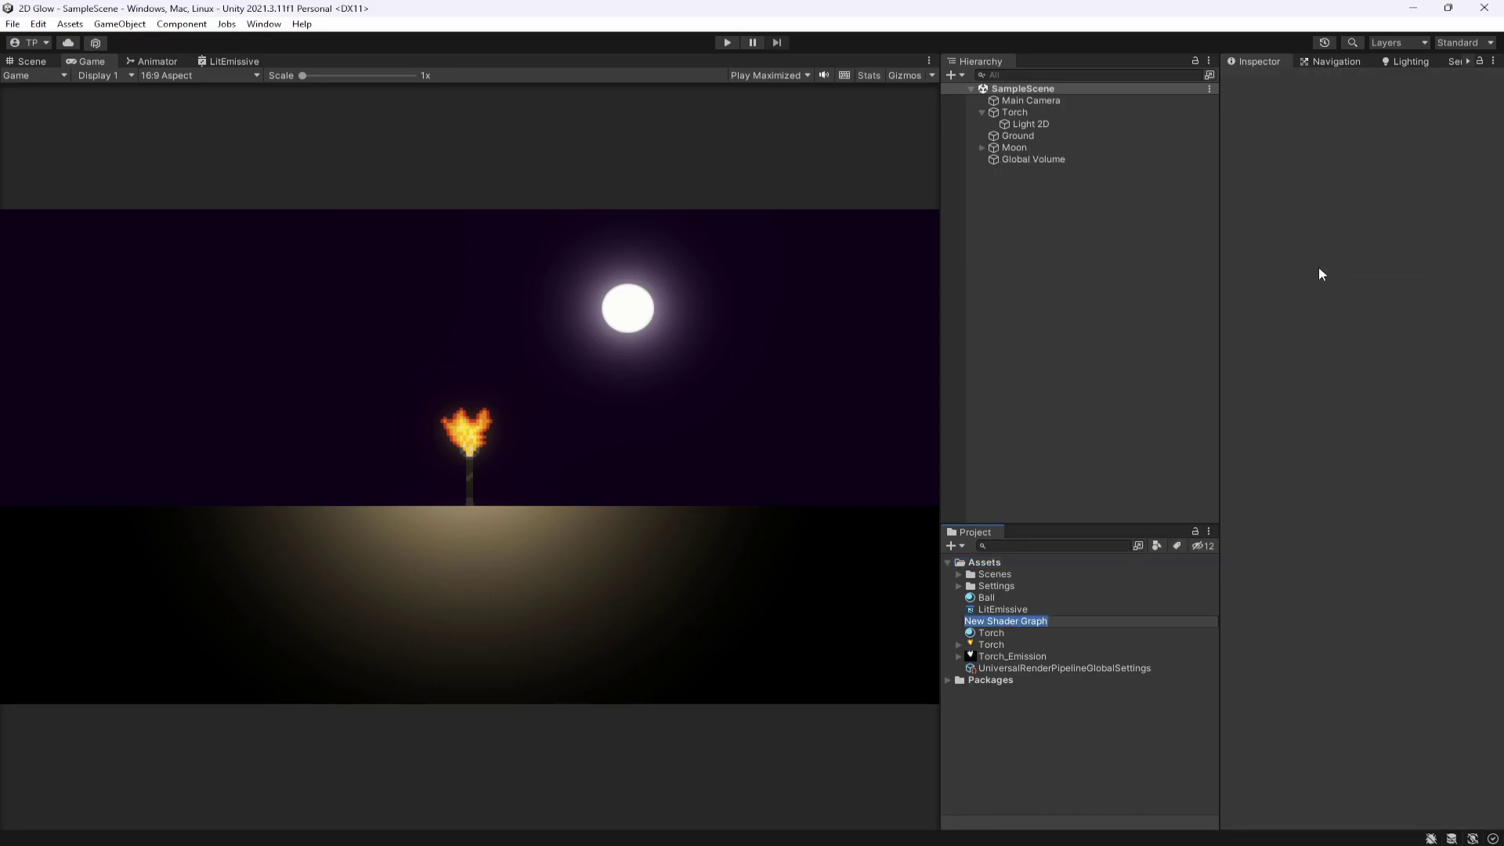
{"action": "type", "text": "2DGlow"}
{"action": "key", "text": "Return"}
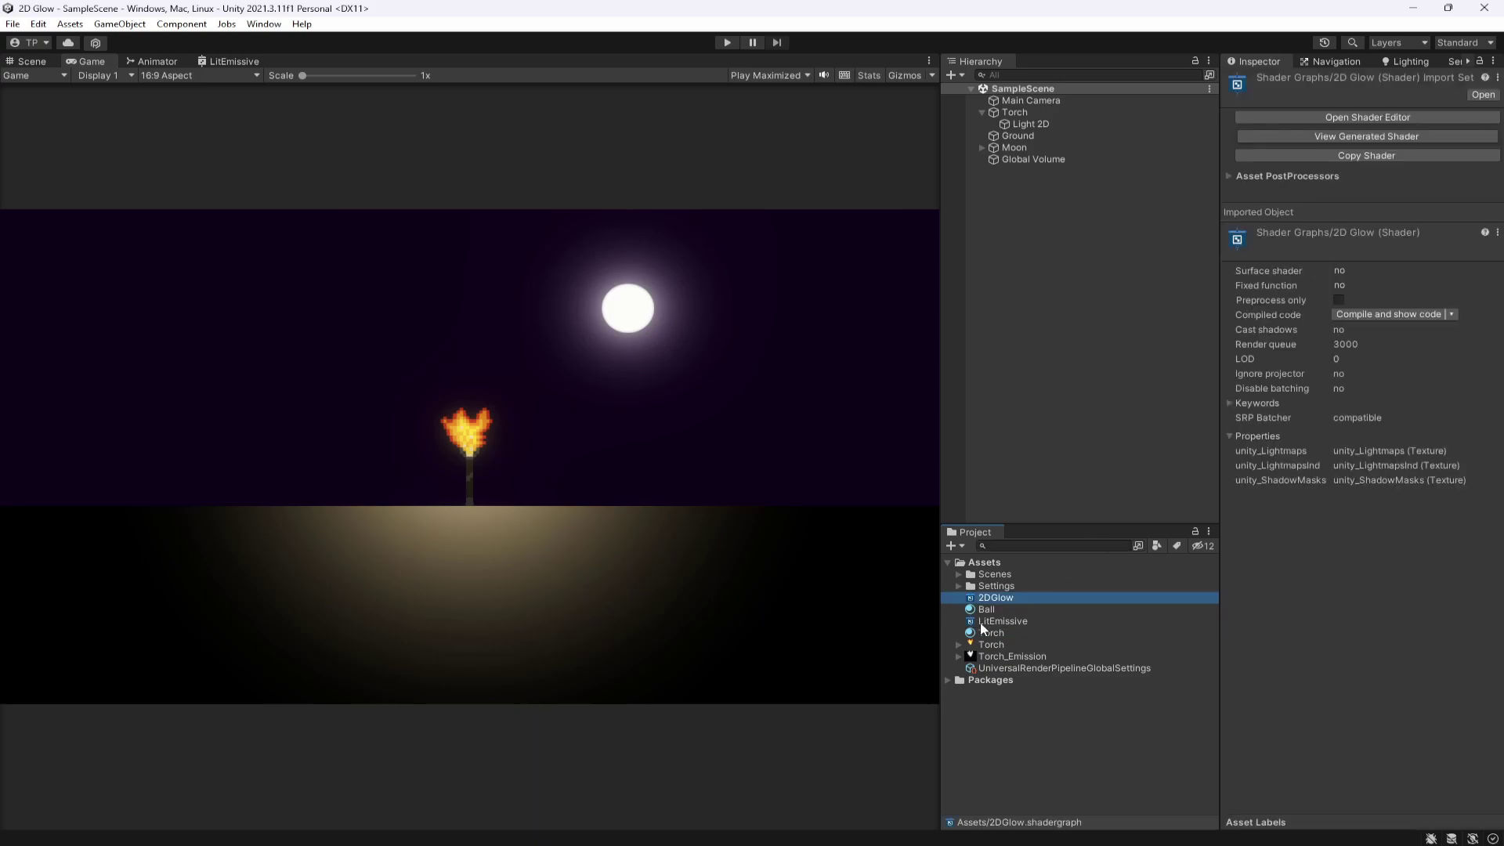
Open the 2DGlow shader graph maximized, move the Vertex and Fragment stacks to the graph's right side, and check the Universal target settings
{"action": "double_click", "coordinate": [990, 598]}
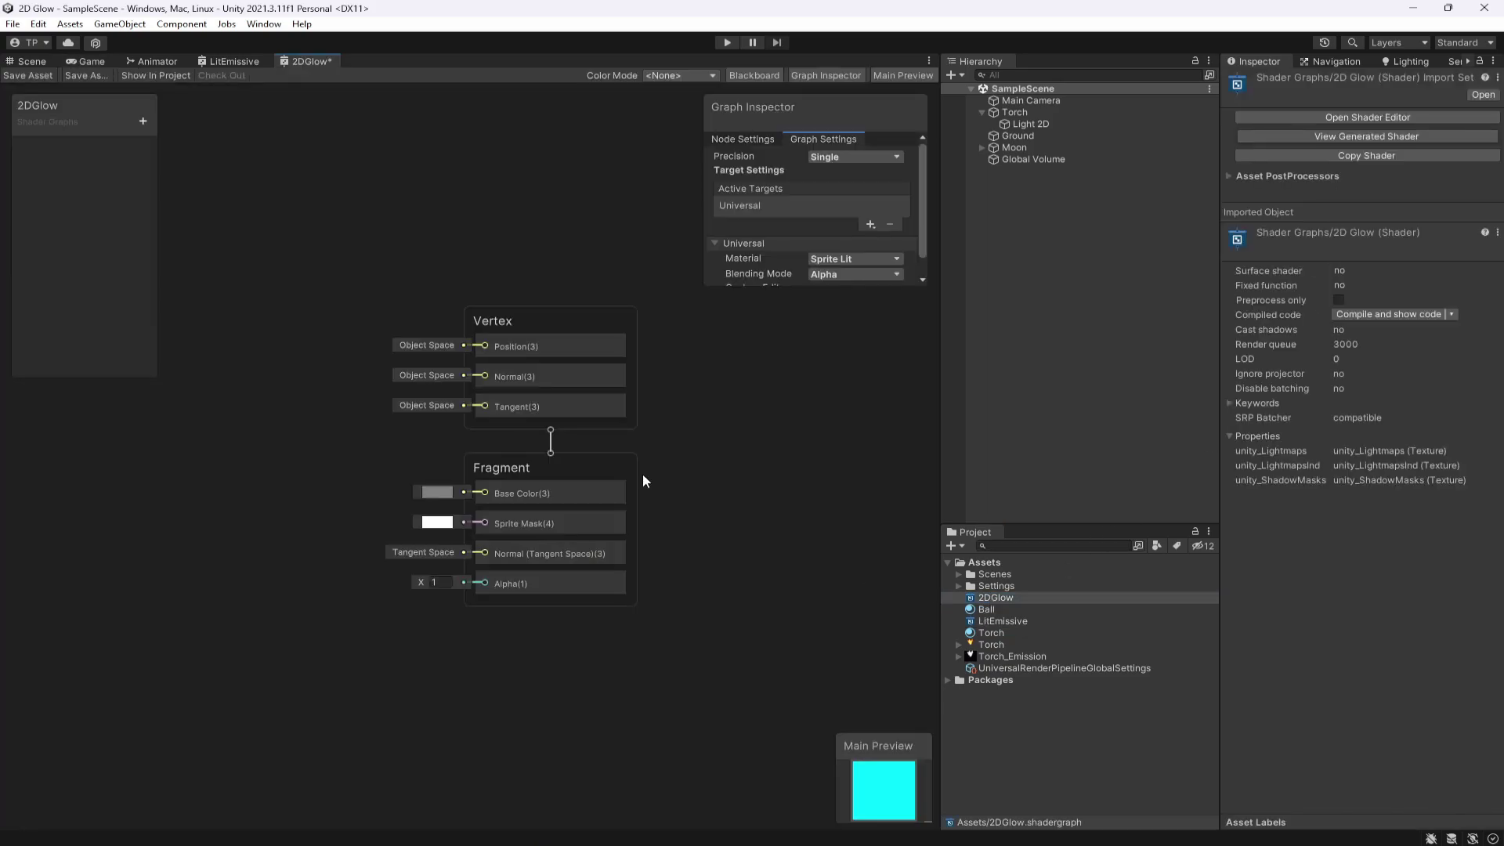
{"action": "left_click_drag", "start_coordinate": [310, 225], "coordinate": [666, 607]}
{"action": "right_click", "coordinate": [307, 64]}
{"action": "left_click", "coordinate": [344, 67]}
{"action": "left_click_drag", "start_coordinate": [528, 319], "coordinate": [1337, 355]}
{"action": "scroll", "coordinate": [1400, 238], "scroll_direction": "down", "scroll_amount": 1}
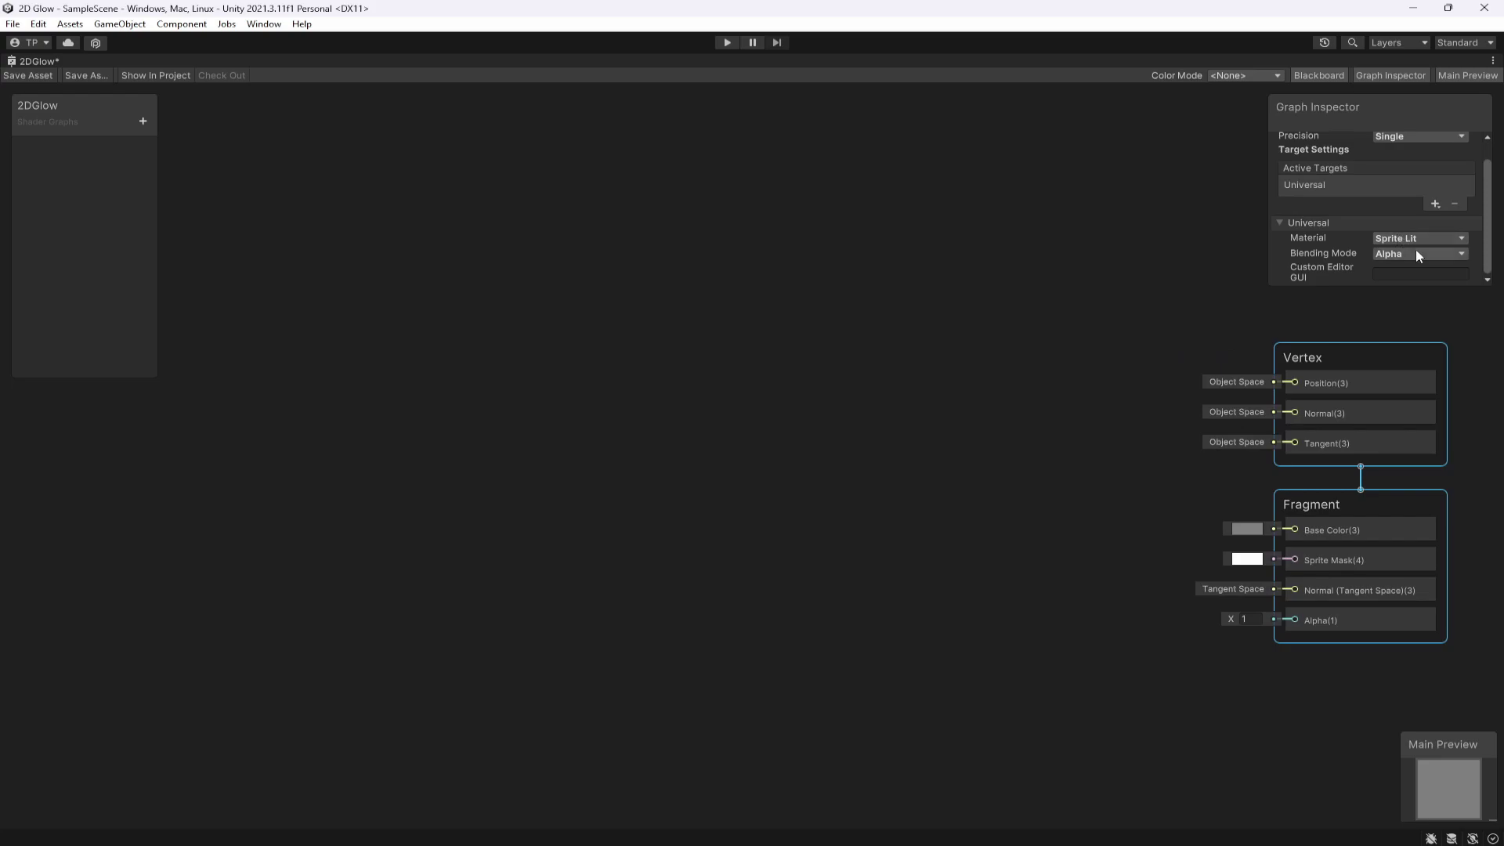
{"action": "scroll", "coordinate": [1387, 252], "scroll_direction": "up", "scroll_amount": 1}
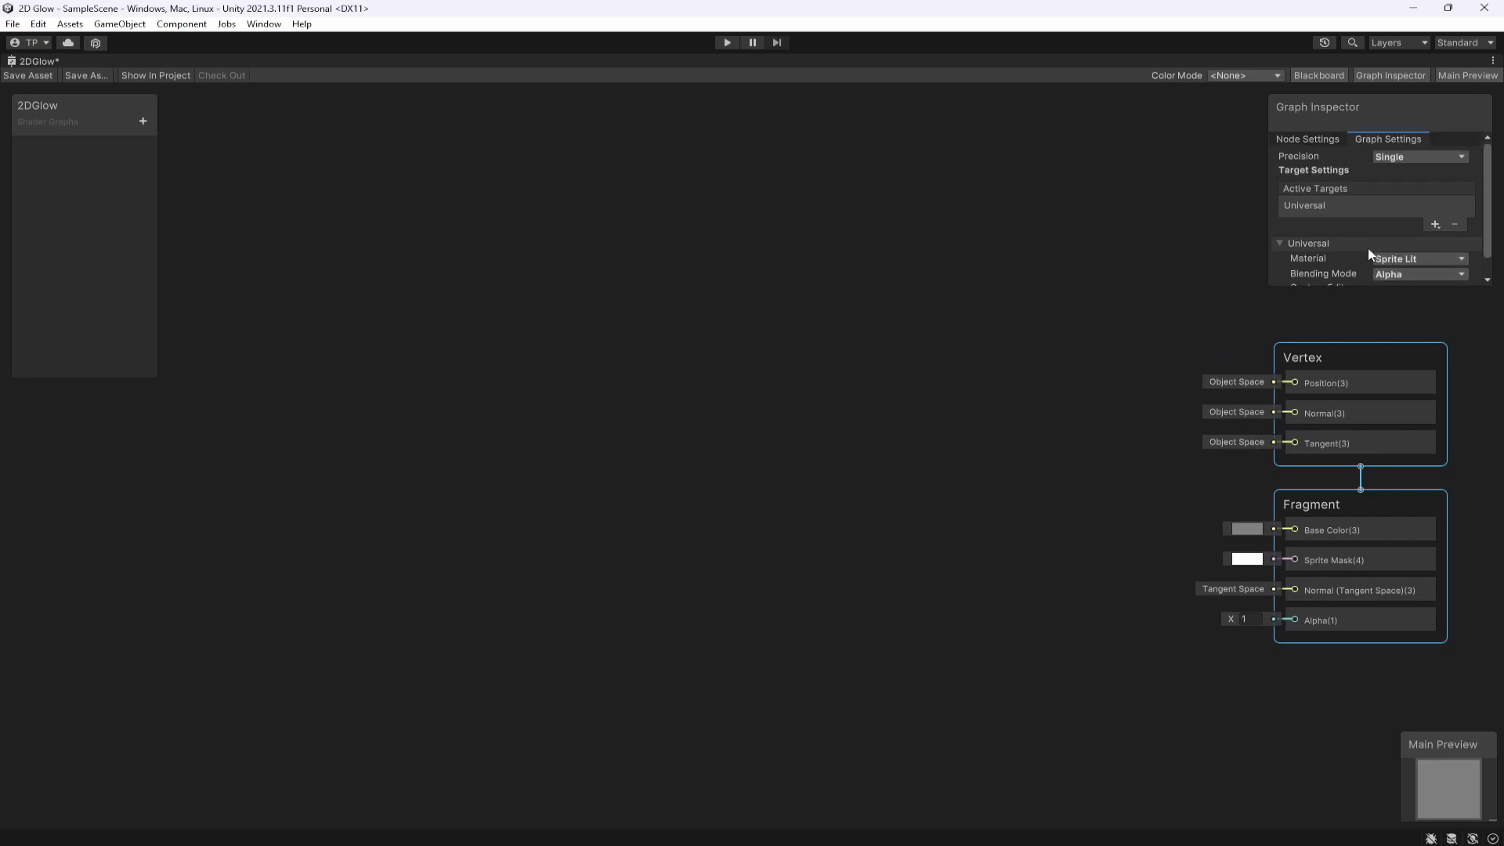
{"action": "left_click", "coordinate": [1329, 207]}
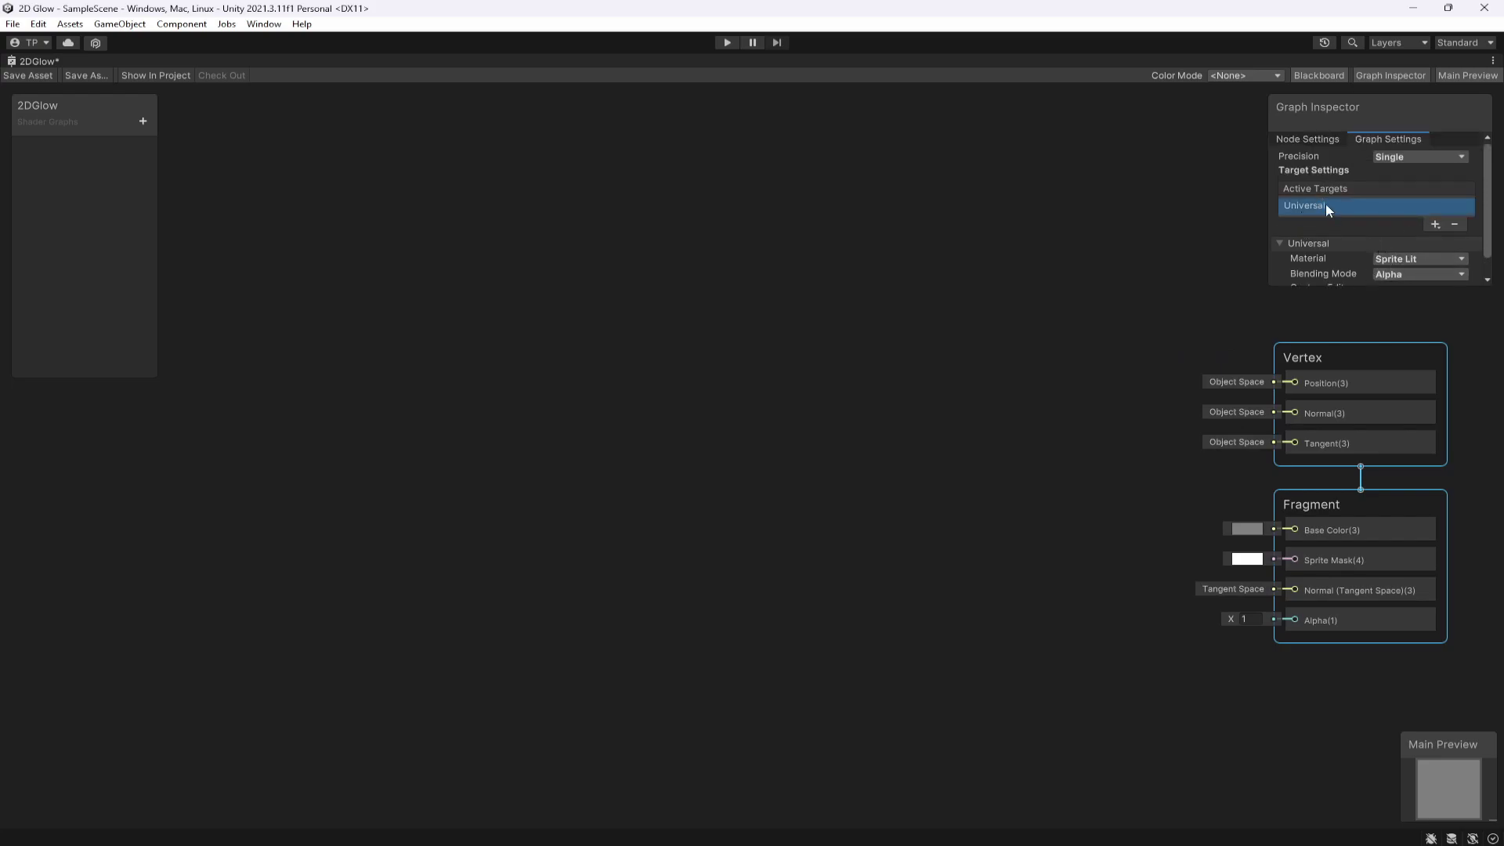
{"action": "left_click", "coordinate": [484, 196]}
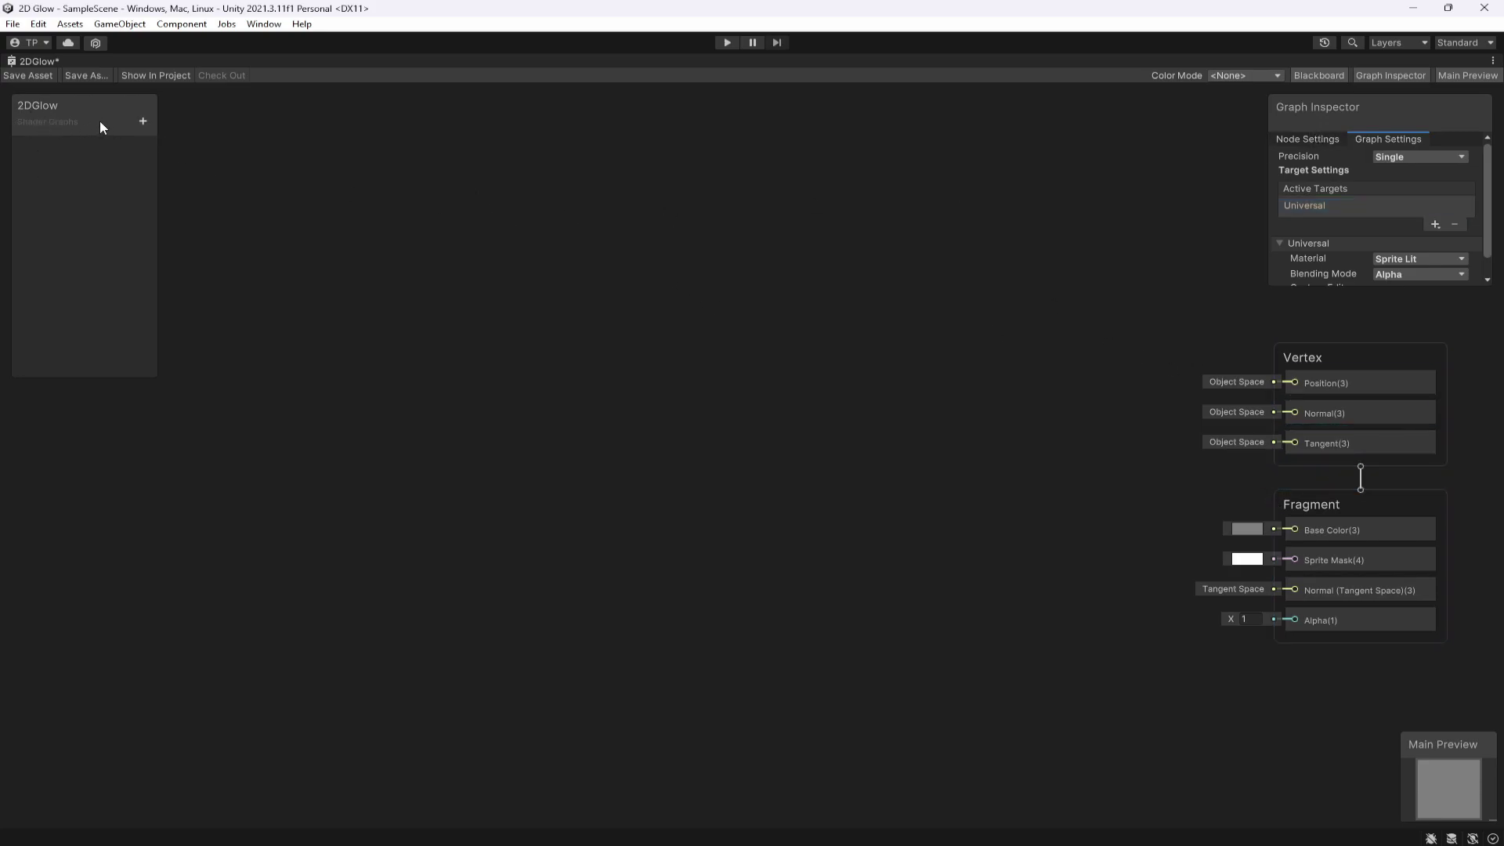
Add a Texture 2D property named MainTex to the shader graph
{"action": "left_click", "coordinate": [136, 124]}
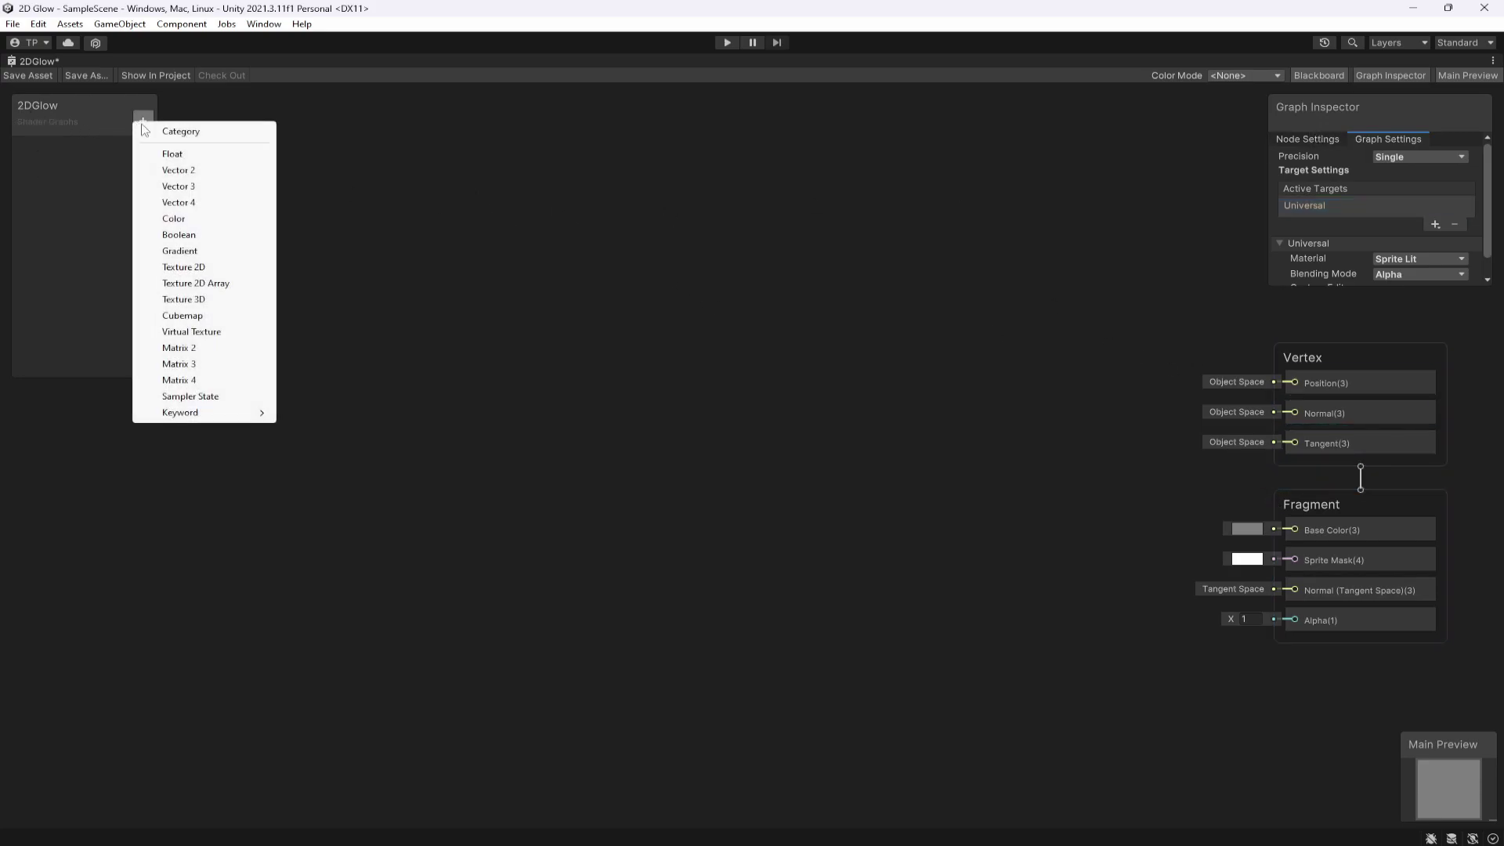
{"action": "left_click", "coordinate": [189, 266]}
{"action": "type", "text": "MAinTEx"}
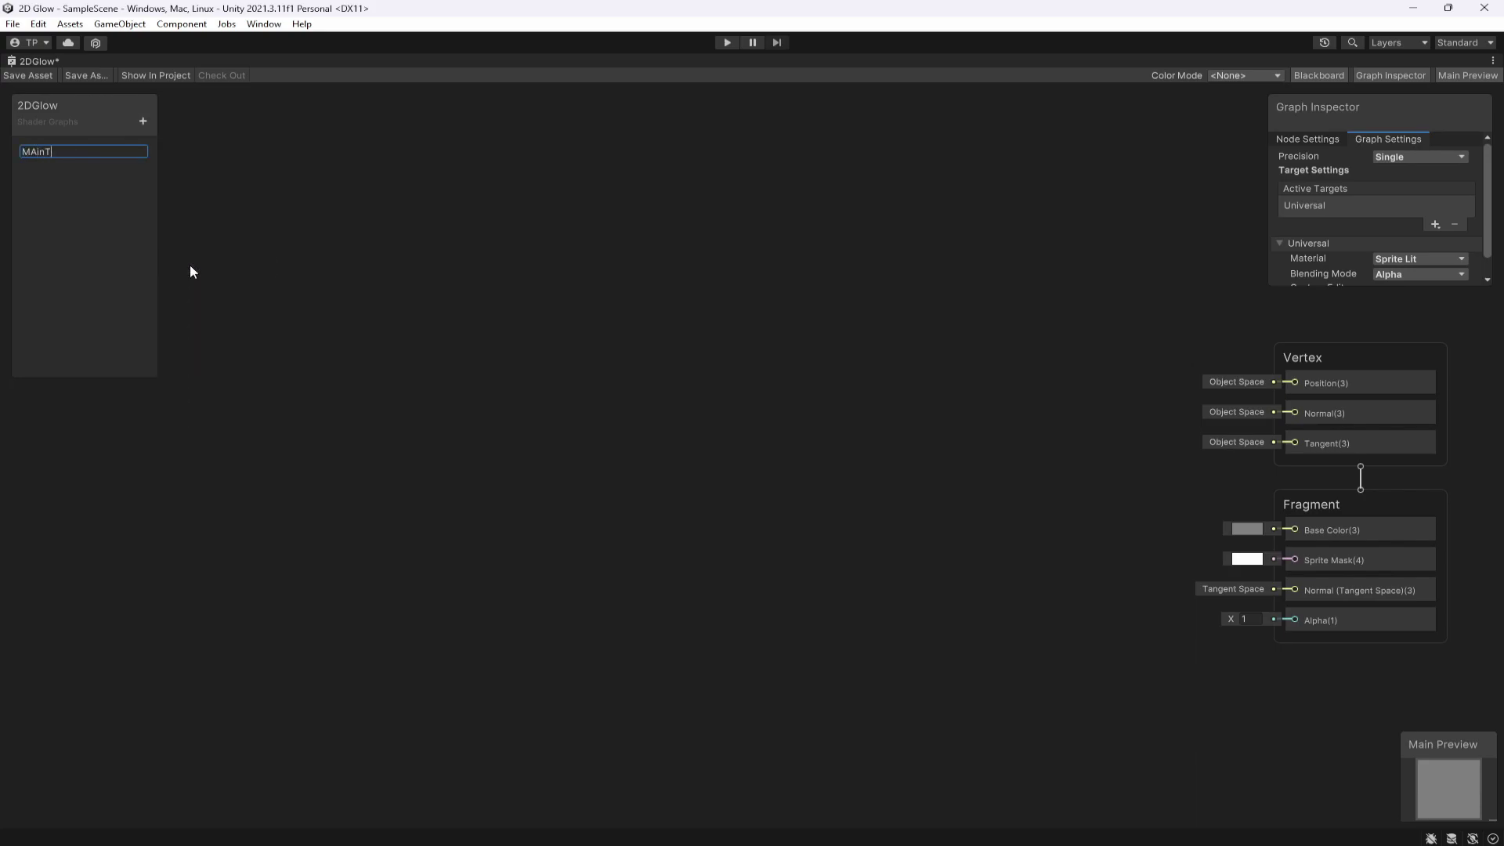
{"action": "key", "text": "ctrl+a"}
{"action": "type", "text": "MainText"}
{"action": "key", "text": "BackSpace"}
{"action": "key", "text": "Return"}
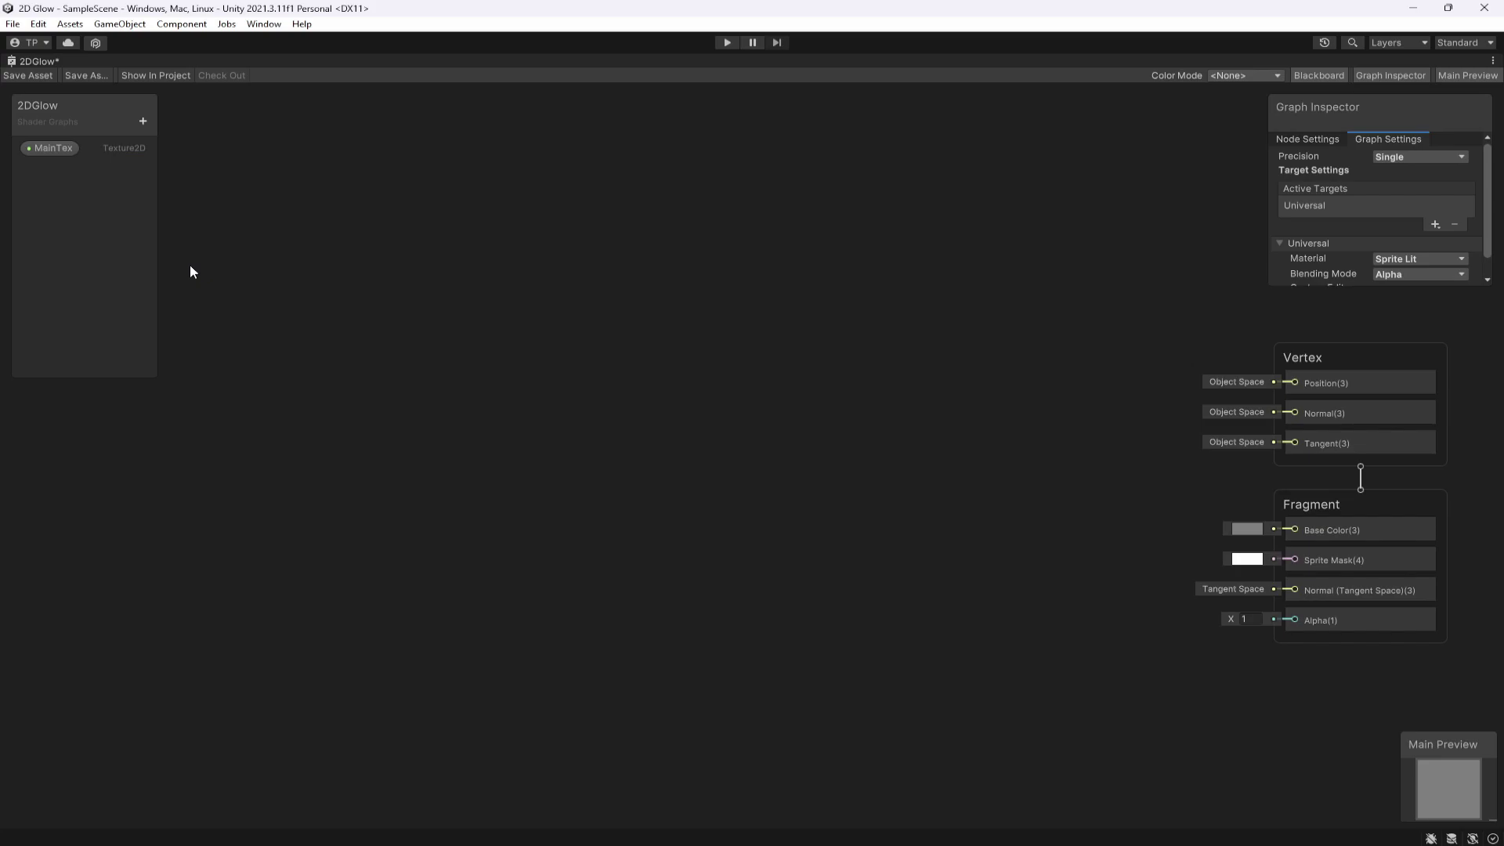
Check the reference name of the MainTex property in its node settings
{"action": "double_click", "coordinate": [64, 150]}
{"action": "key", "text": "Return"}
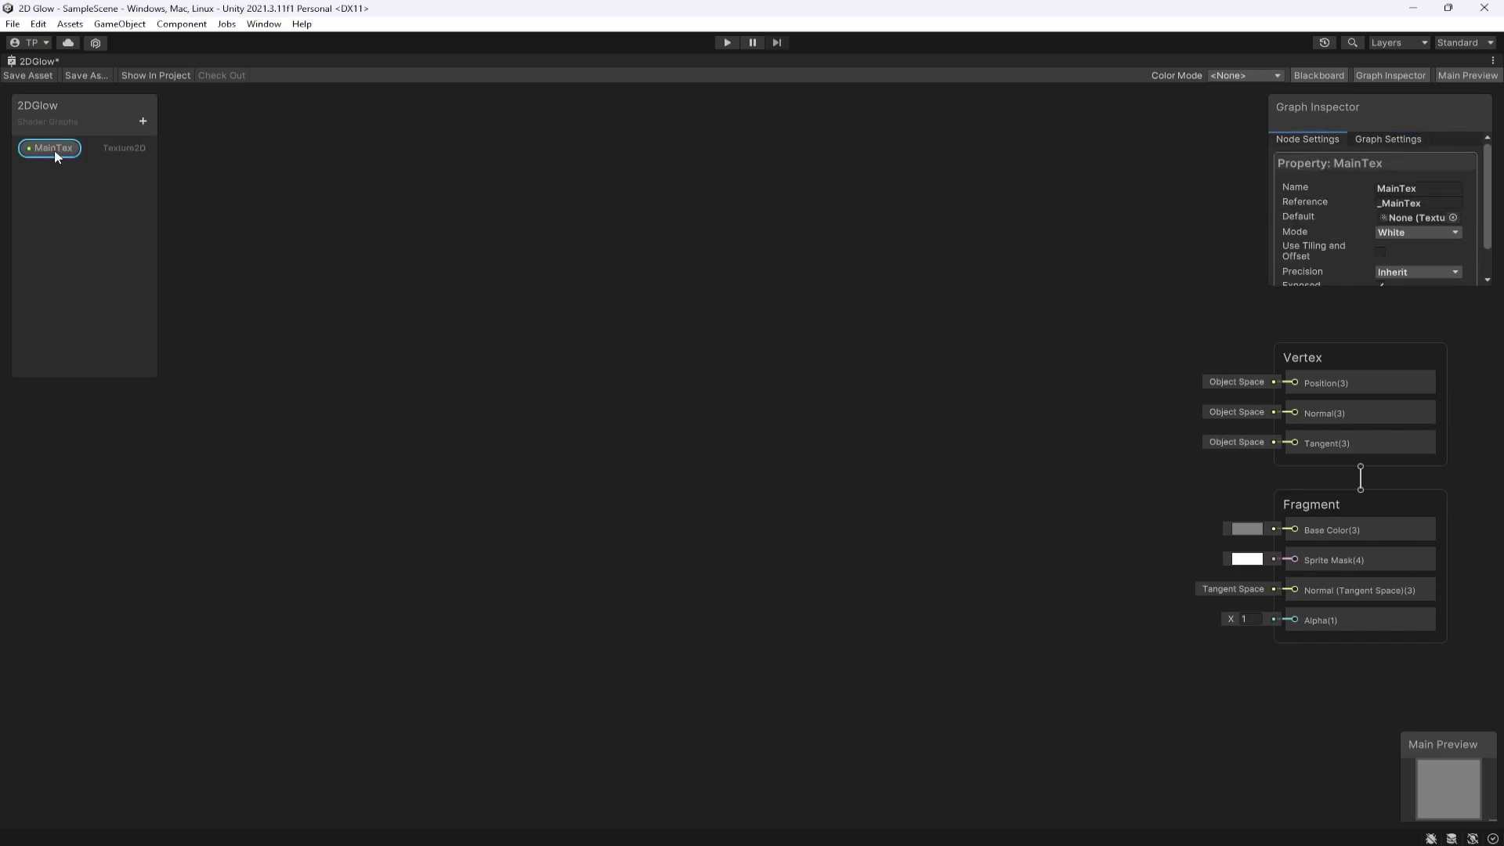
{"action": "left_click_drag", "start_coordinate": [1385, 204], "coordinate": [1447, 202]}
{"action": "left_click", "coordinate": [1447, 202]}
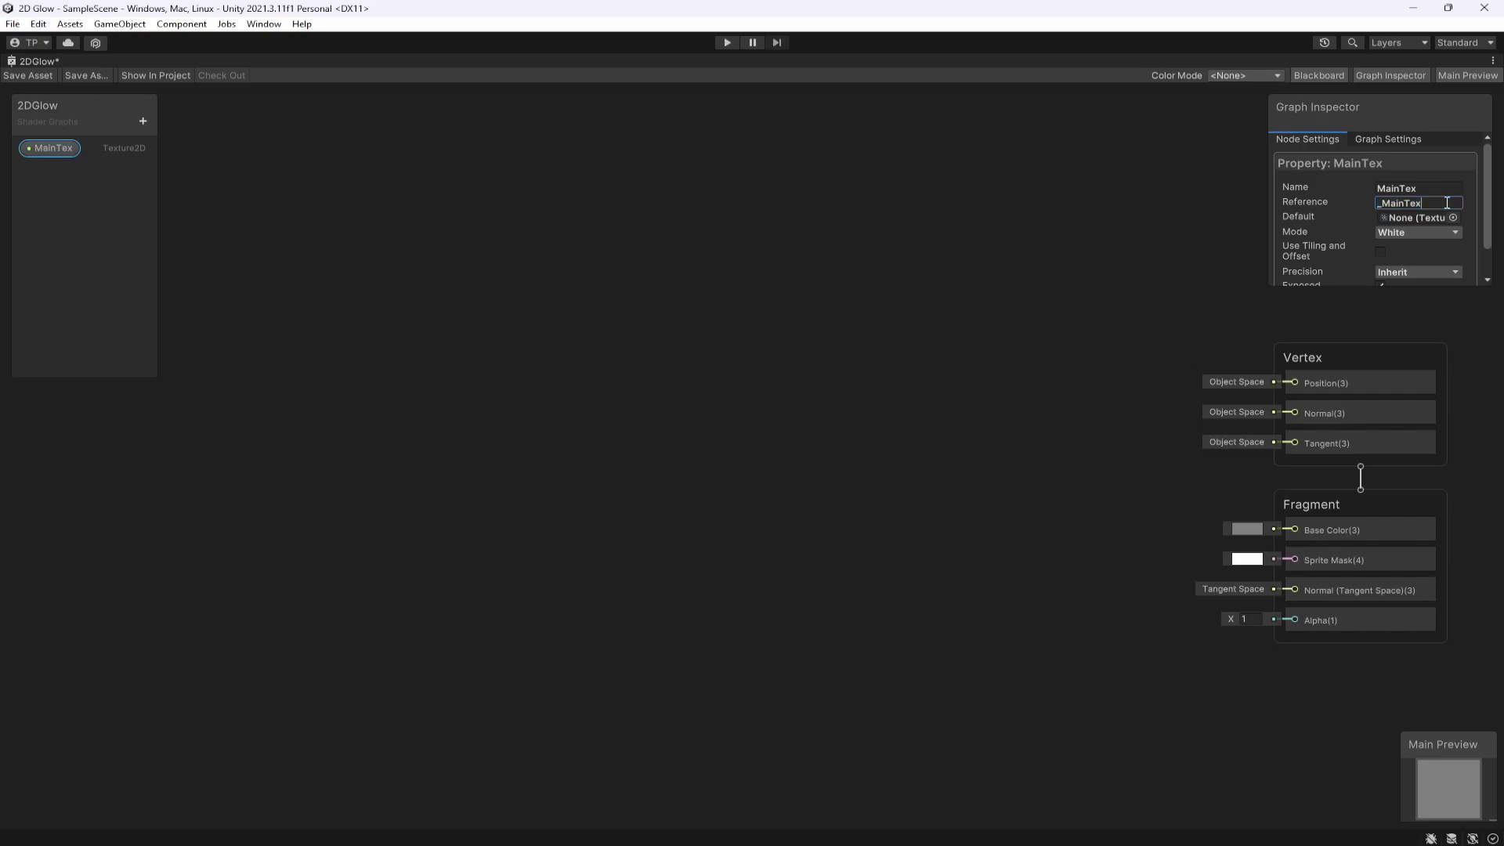
{"action": "double_click", "coordinate": [1381, 204]}
{"action": "left_click", "coordinate": [1319, 208]}
Add a second Texture 2D property named EmissionMask to the shader graph
{"action": "left_click", "coordinate": [142, 121]}
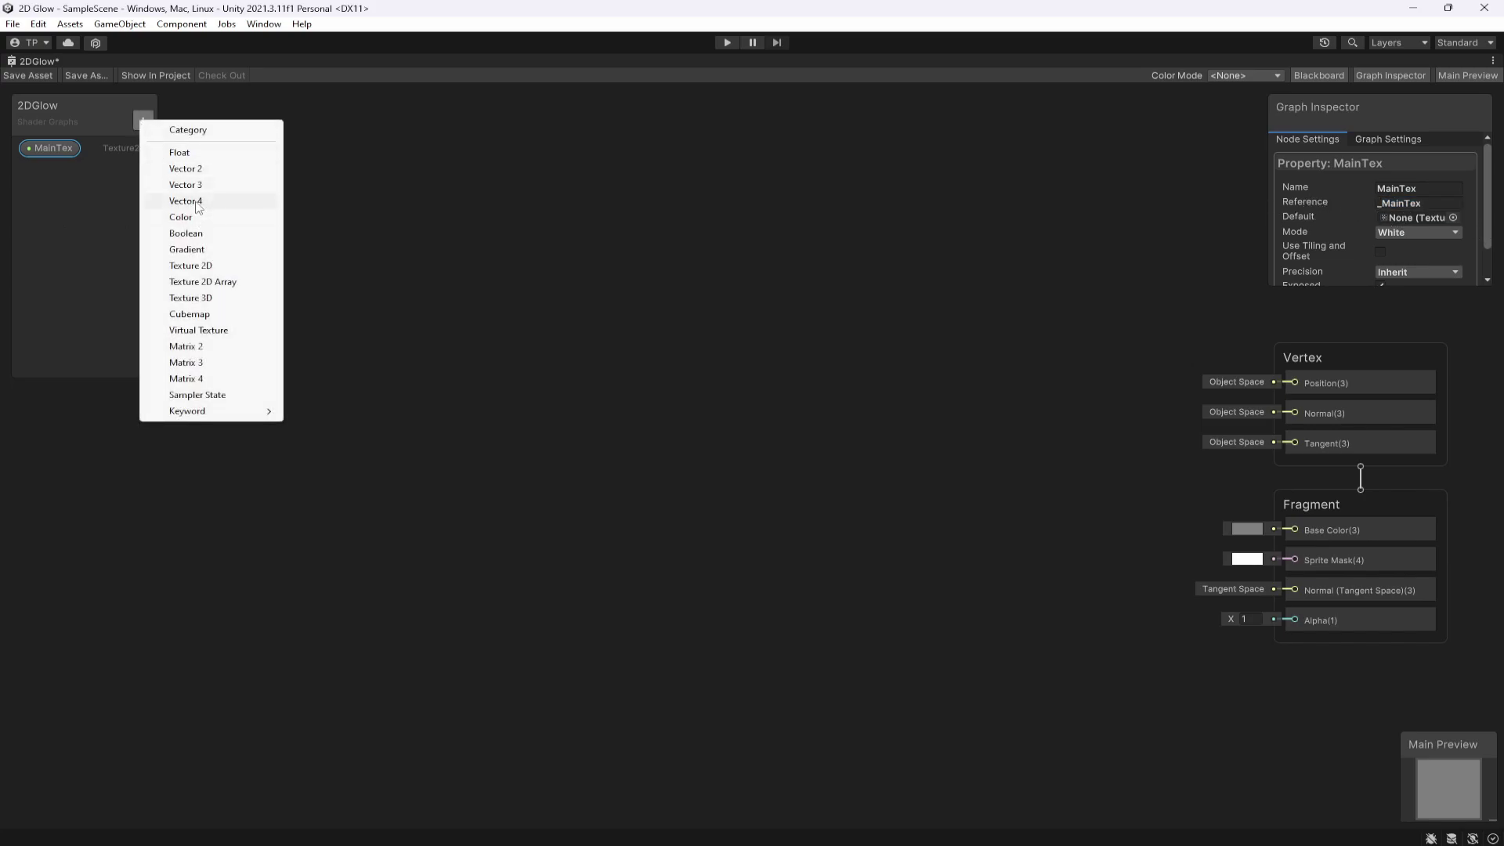
{"action": "left_click", "coordinate": [206, 266]}
{"action": "type", "text": "EmissionMask"}
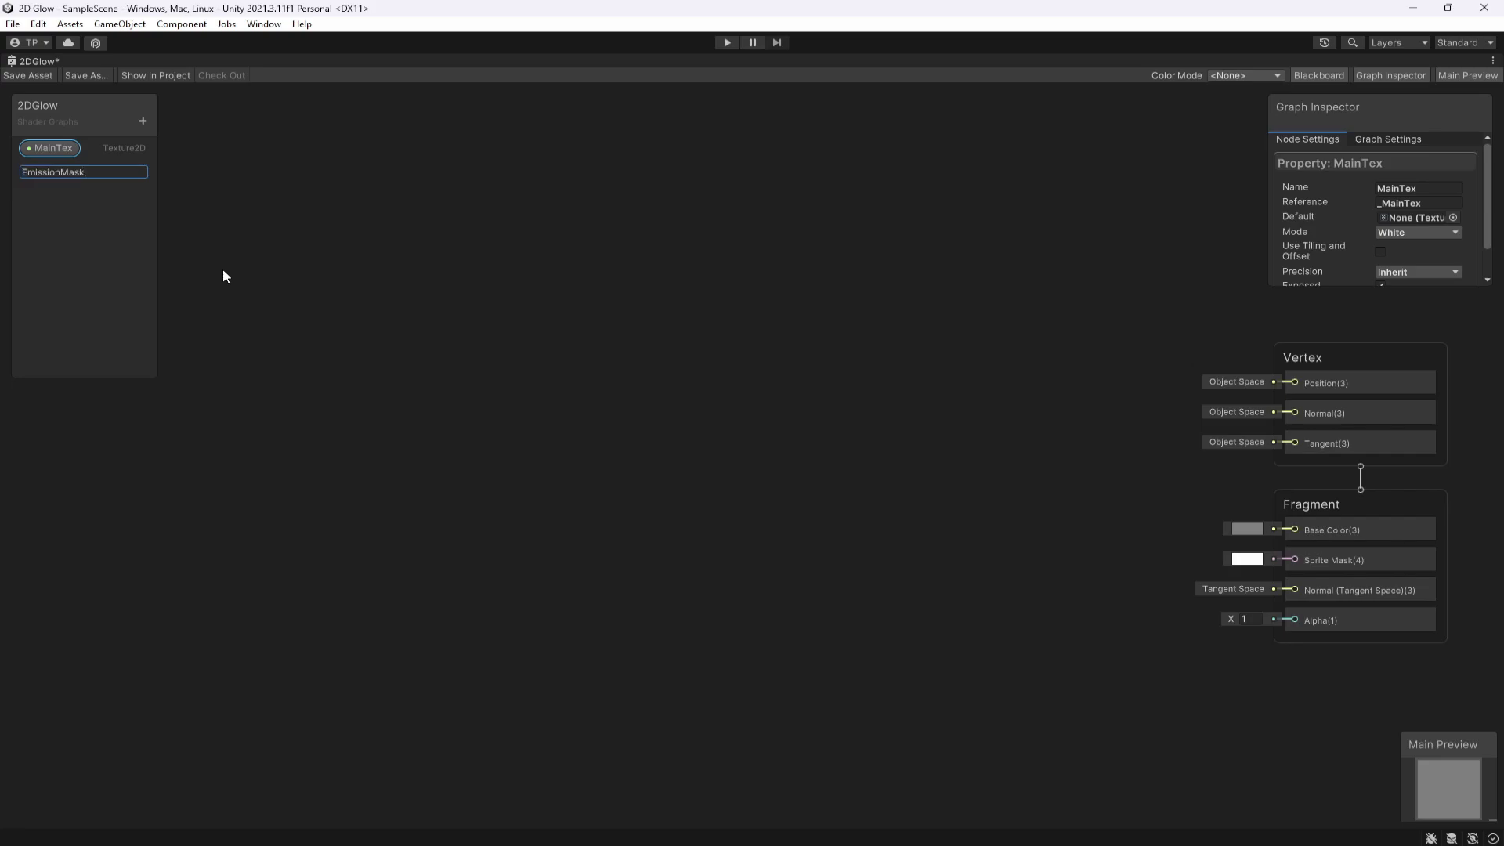
{"action": "key", "text": "Return"}
{"action": "left_click", "coordinate": [50, 169]}
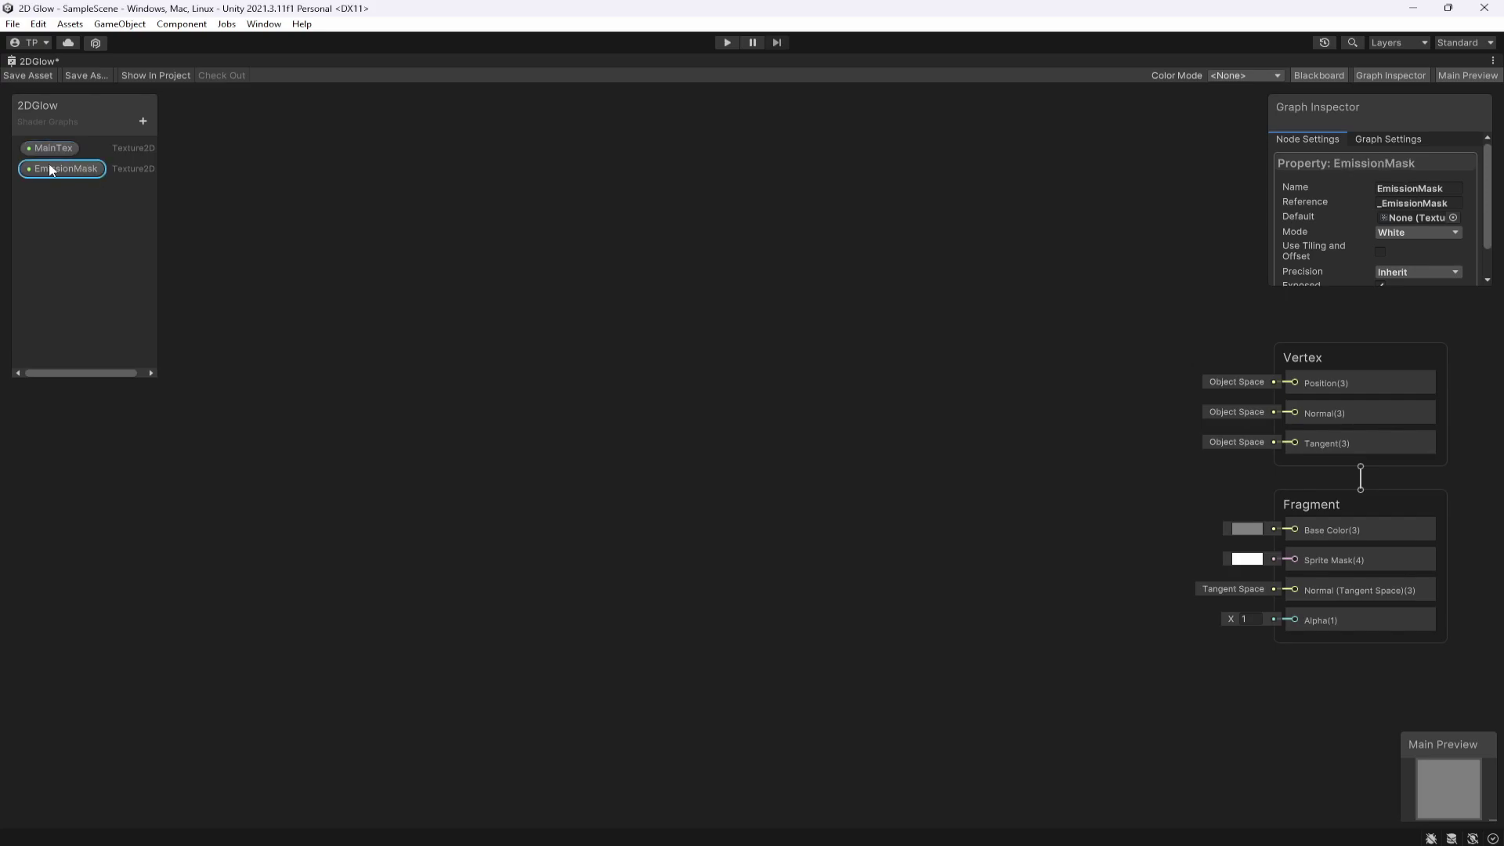
{"action": "left_click", "coordinate": [46, 149]}
Add a Color property named GlowColor to the shader graph
{"action": "left_click", "coordinate": [142, 121]}
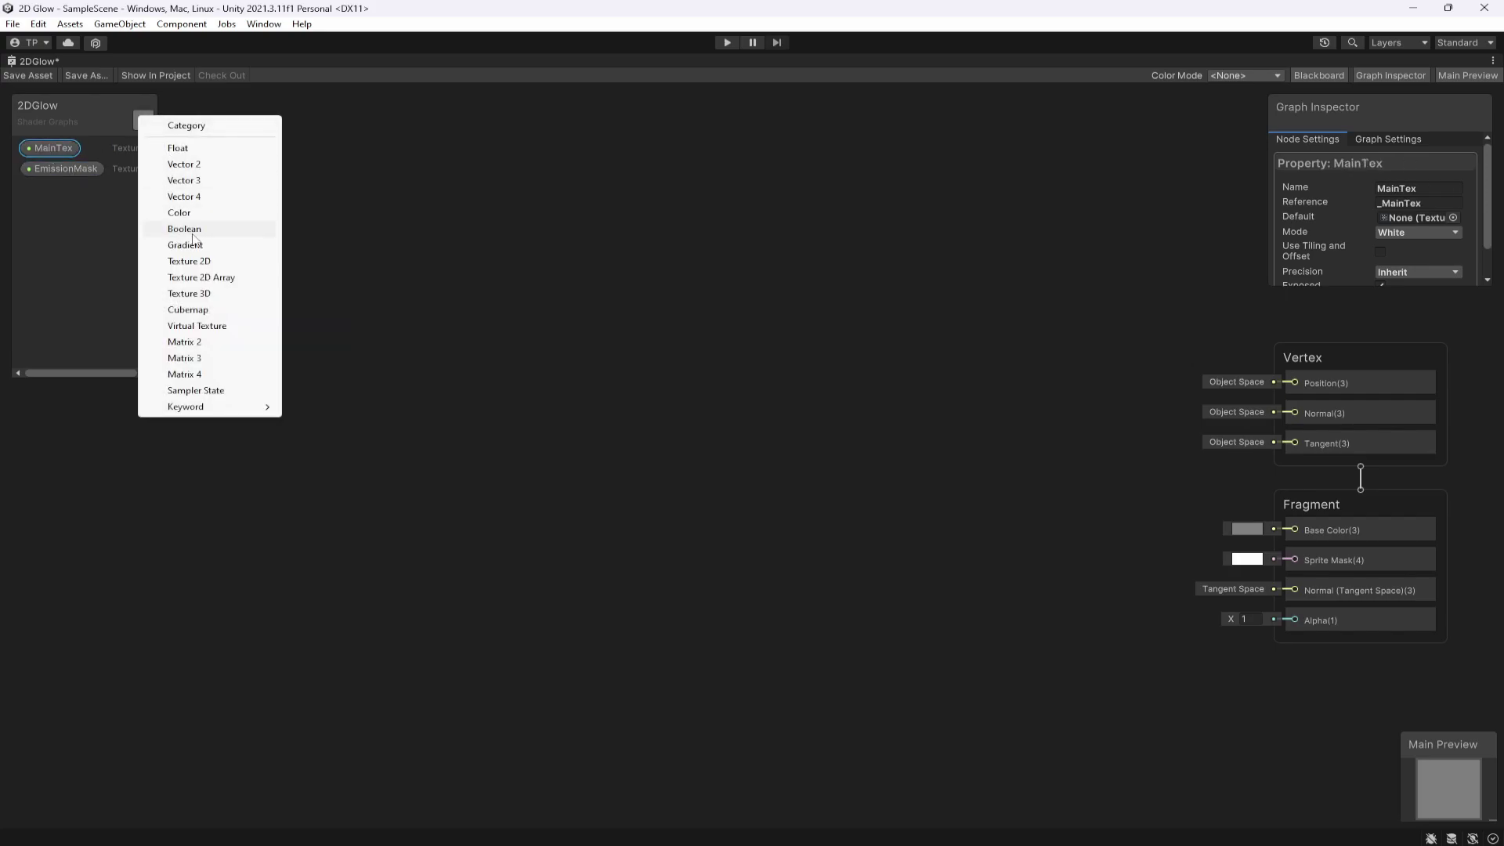
{"action": "left_click", "coordinate": [190, 213]}
{"action": "type", "text": "Glow"}
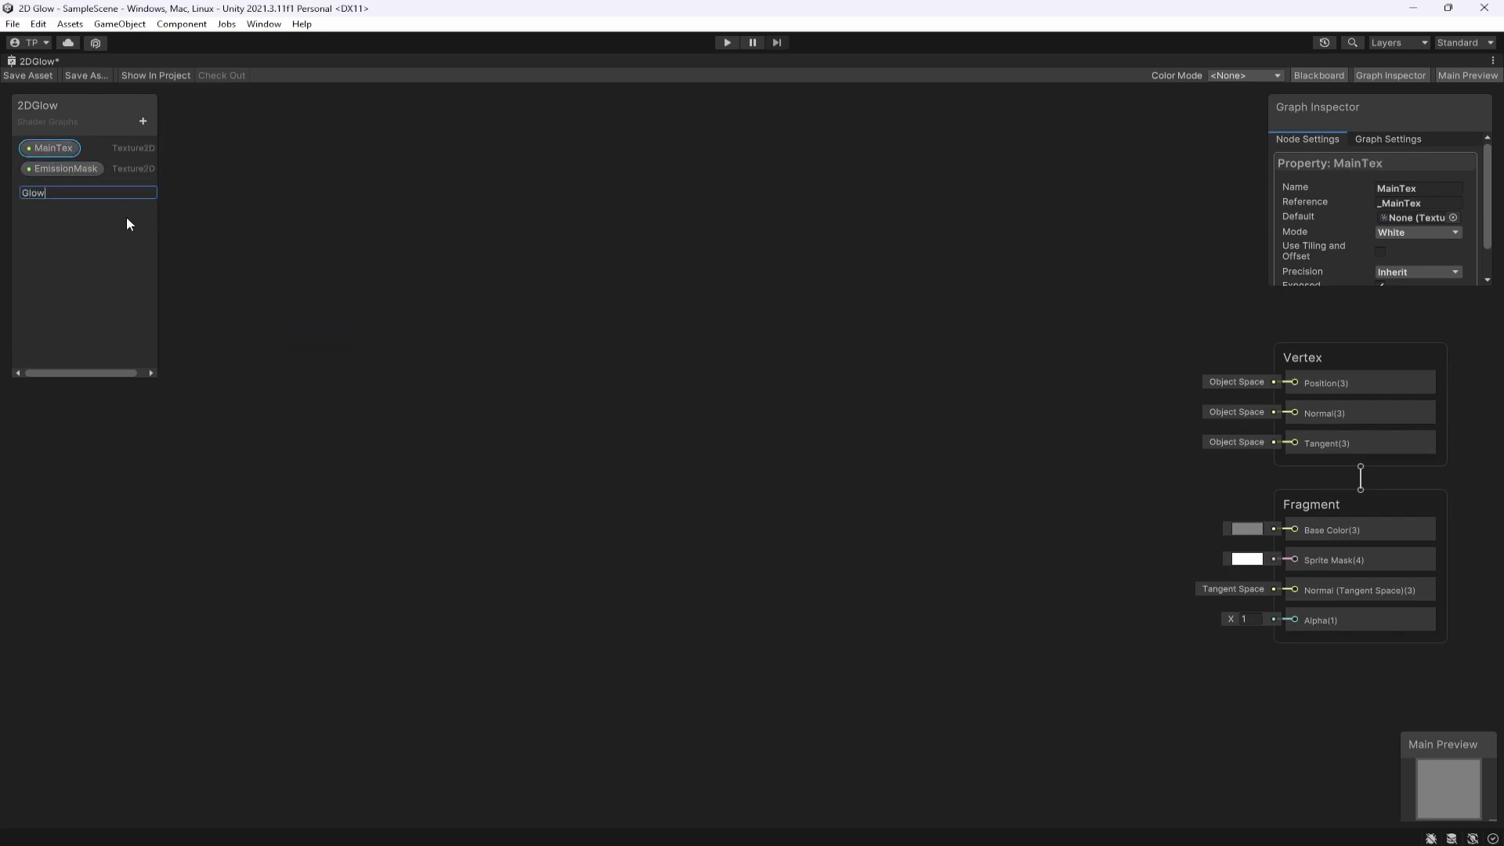
{"action": "type", "text": "Efect"}
{"action": "key", "text": "BackSpace"}
{"action": "key", "text": "BackSpace"}
{"action": "key", "text": "BackSpace"}
{"action": "key", "text": "BackSpace"}
{"action": "key", "text": "BackSpace"}
{"action": "type", "text": "Color"}
{"action": "key", "text": "Return"}
Set the GlowColor property's mode to HDR
{"action": "left_click", "coordinate": [54, 193]}
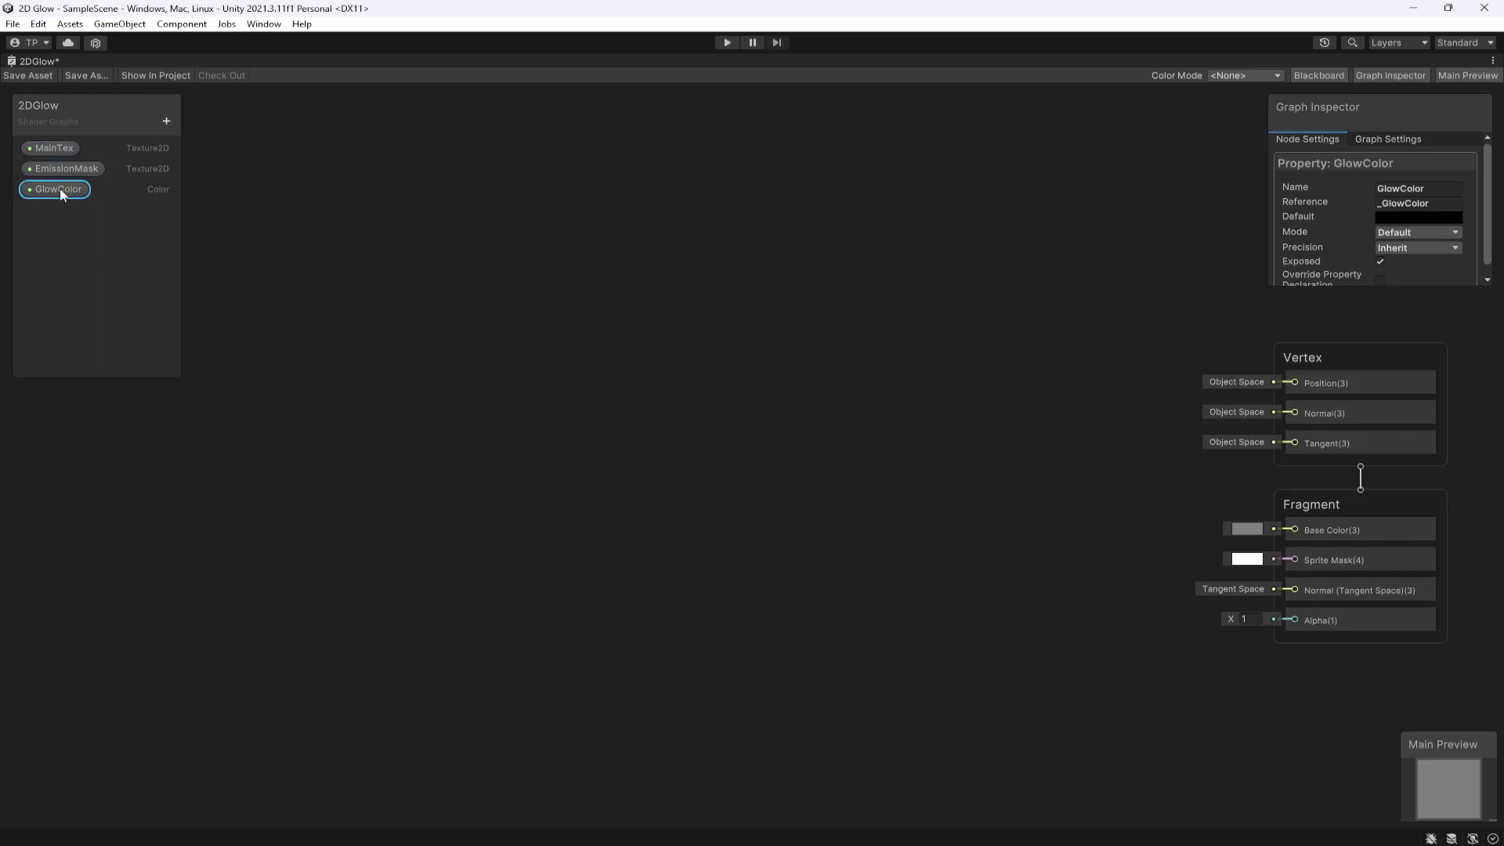
{"action": "left_click", "coordinate": [1410, 232]}
{"action": "left_click", "coordinate": [1398, 262]}
Place the MainTex, EmissionMask and GlowColor properties as nodes in the graph, with MainTex below the other two
{"action": "left_click_drag", "start_coordinate": [71, 144], "coordinate": [279, 160]}
{"action": "left_click_drag", "start_coordinate": [353, 251], "coordinate": [393, 355]}
{"action": "left_click_drag", "start_coordinate": [67, 169], "coordinate": [371, 322]}
{"action": "left_click_drag", "start_coordinate": [458, 133], "coordinate": [508, 165]}
{"action": "left_click_drag", "start_coordinate": [437, 375], "coordinate": [523, 381]}
{"action": "key", "text": "a"}
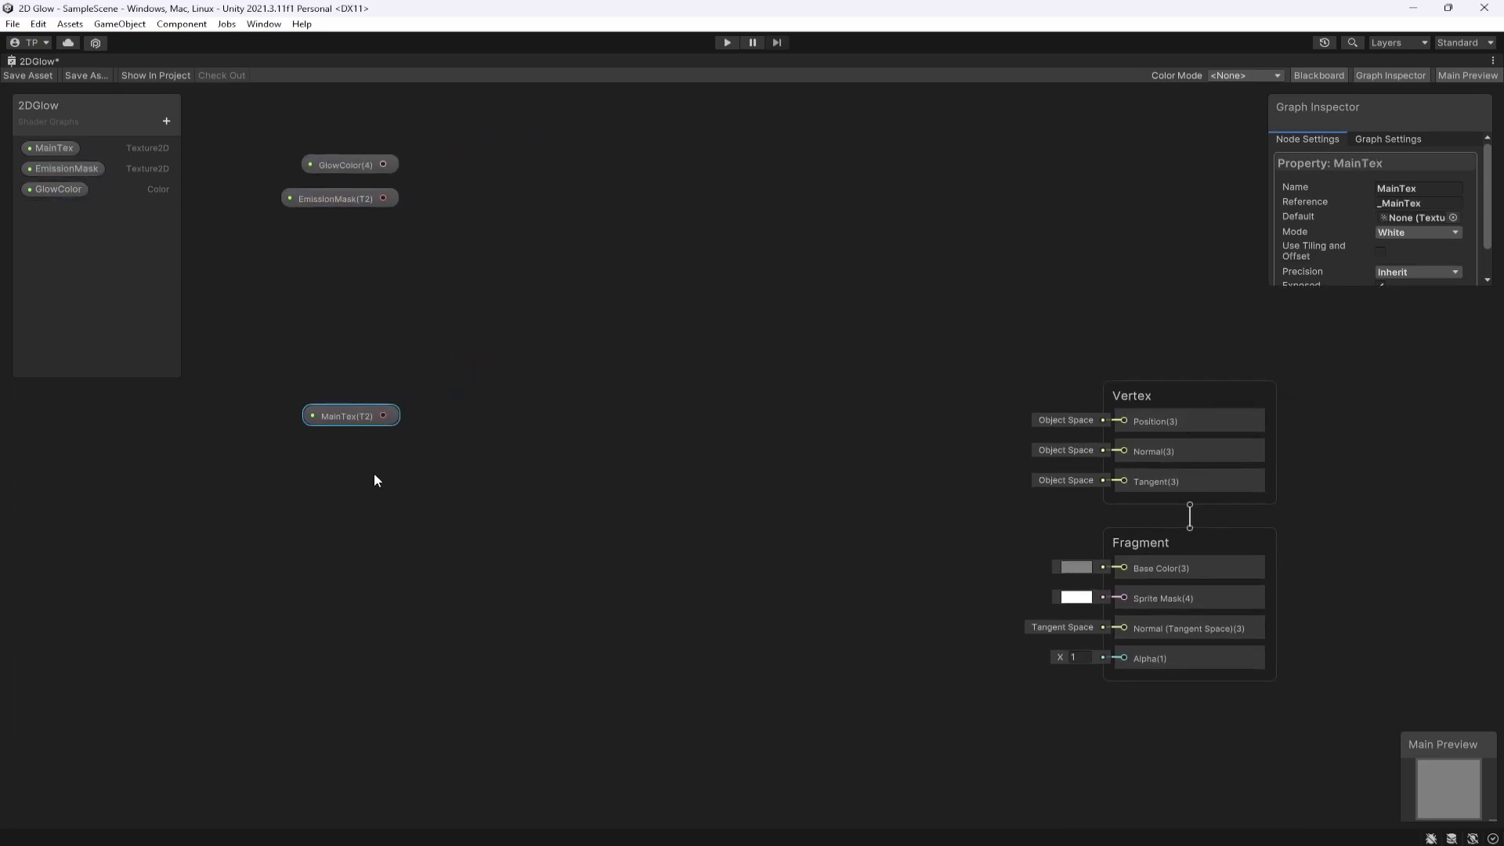
Add a Sample Texture 2D node fed by the MainTex node and place it beside MainTex
{"action": "key", "text": "space"}
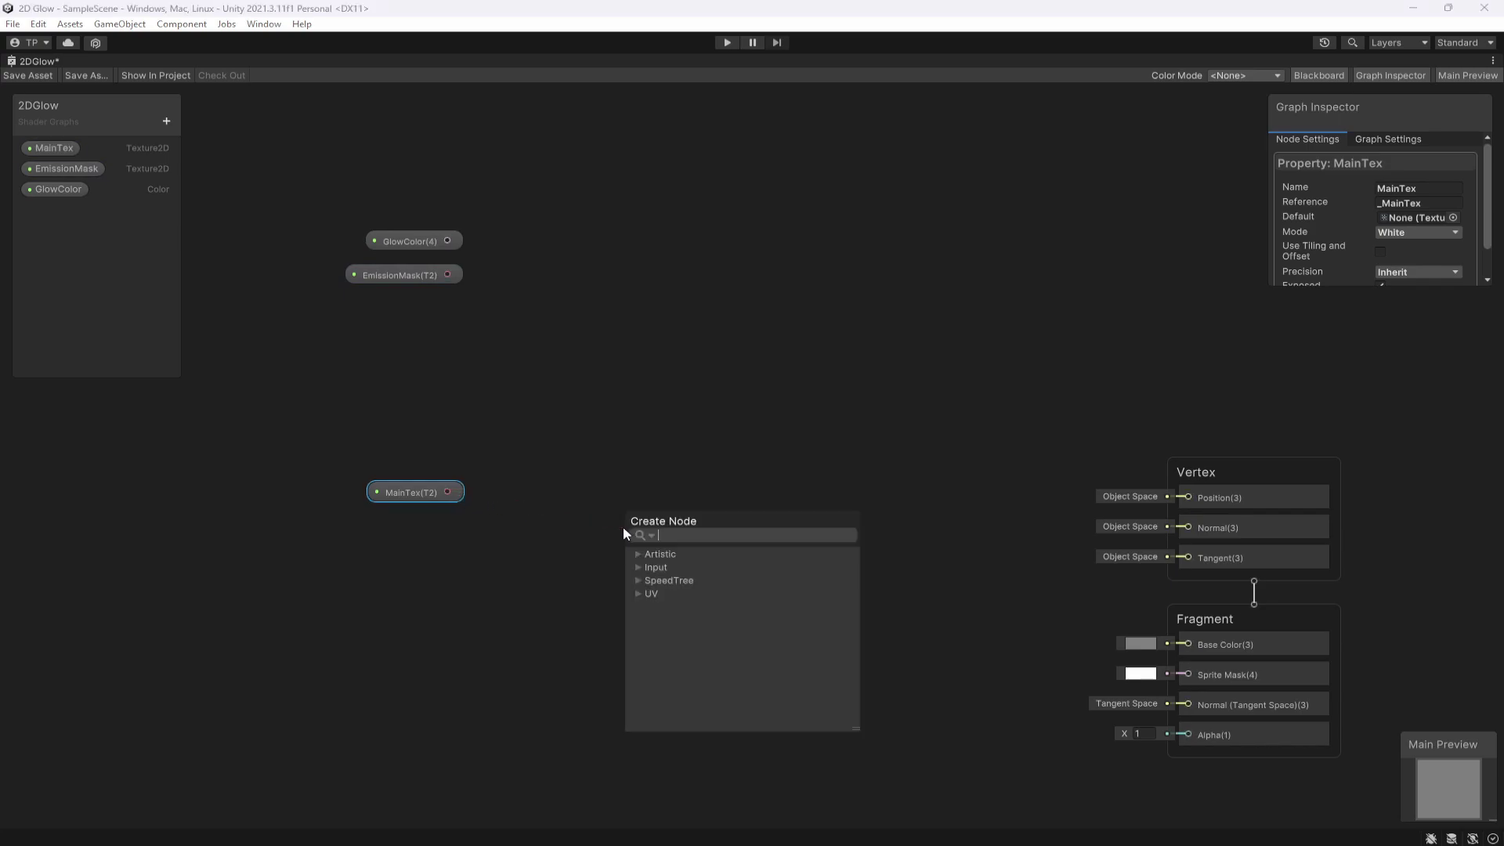
{"action": "type", "text": "sam"}
{"action": "key", "text": "Return"}
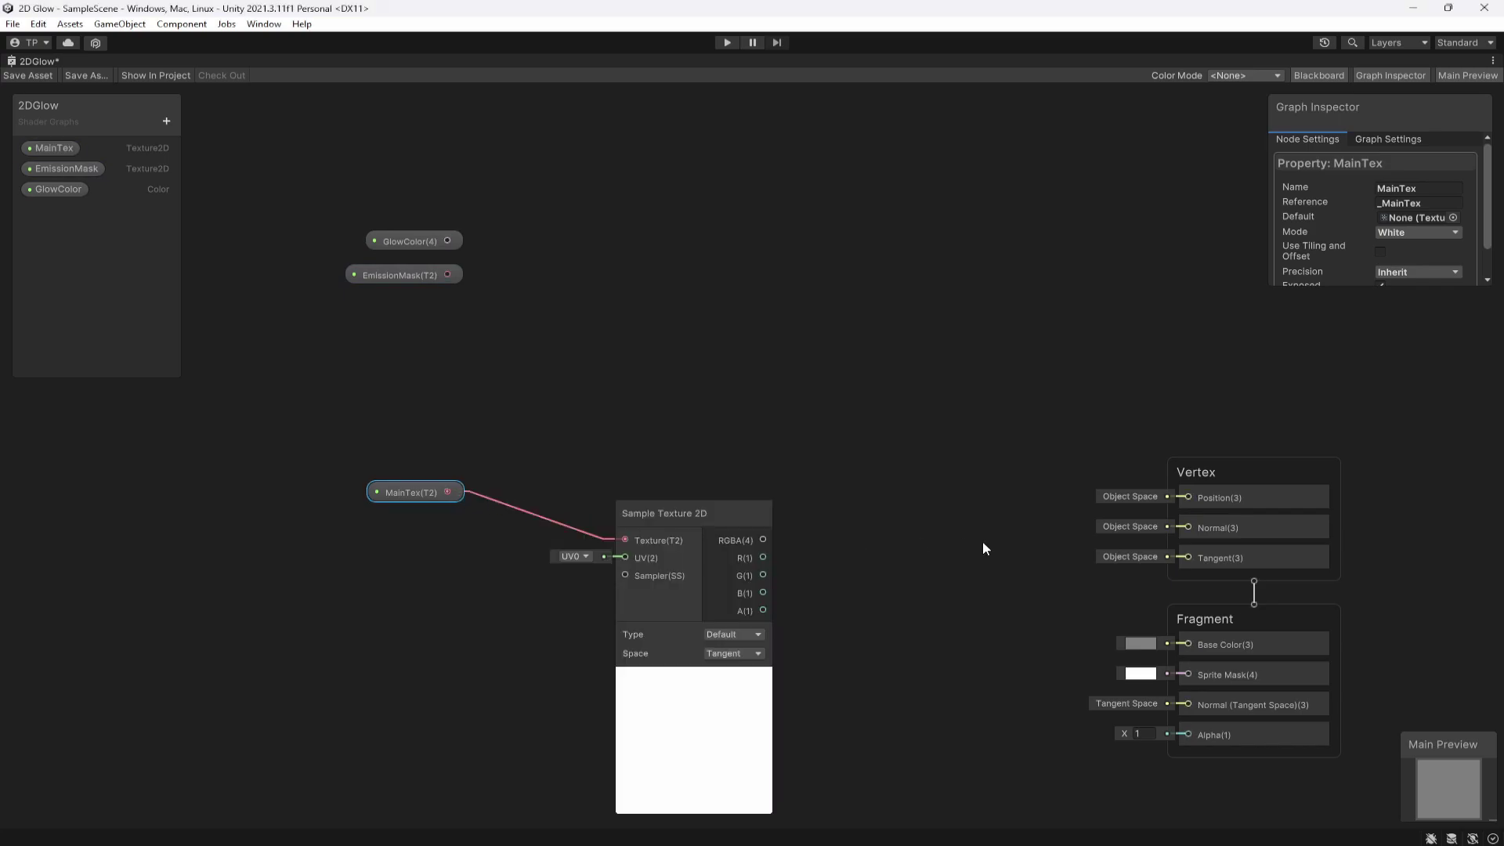
{"action": "left_click_drag", "start_coordinate": [735, 509], "coordinate": [614, 495]}
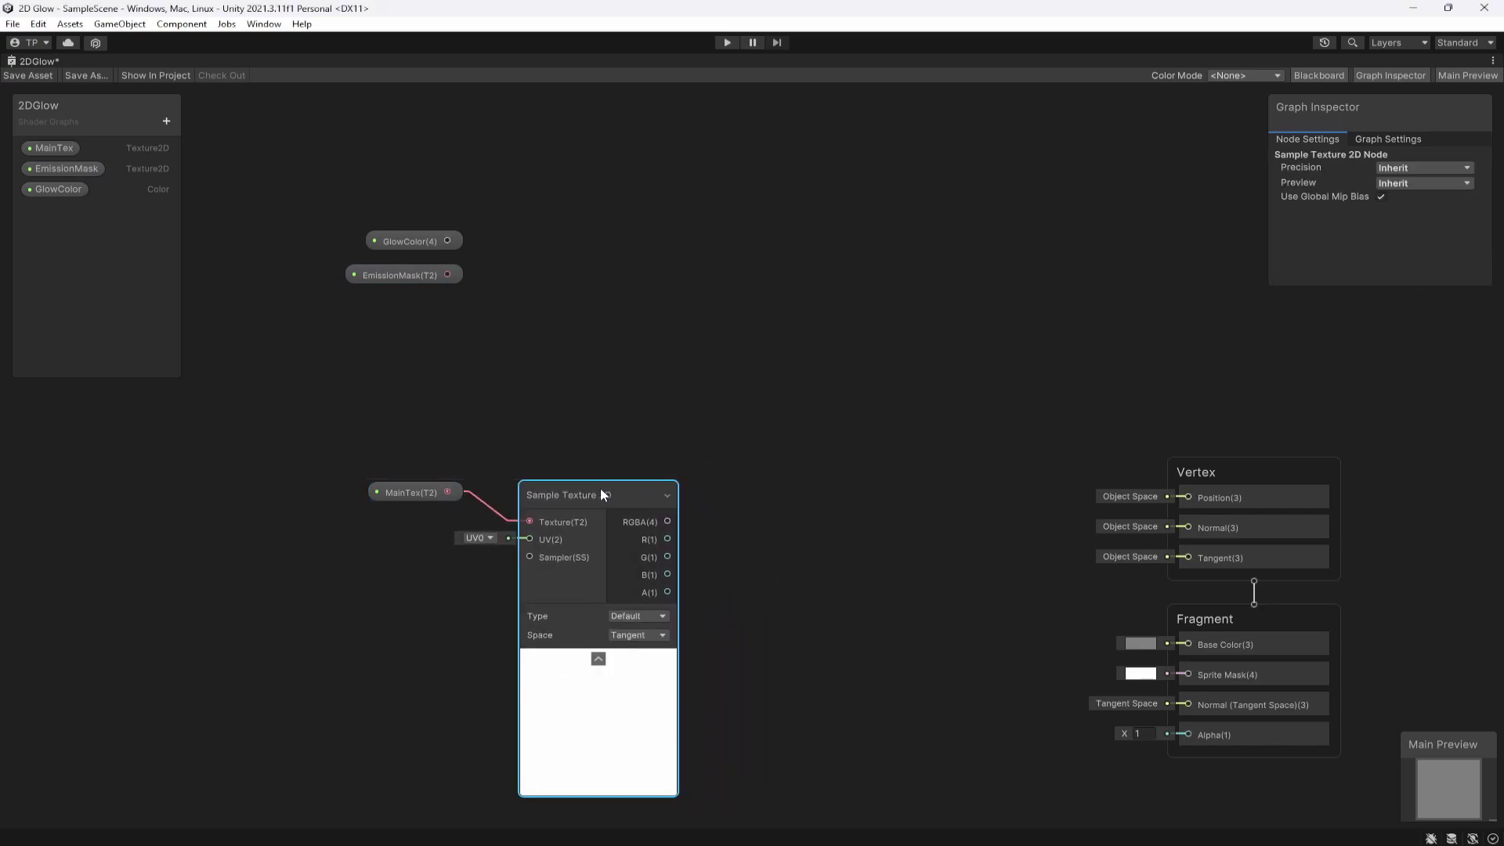
{"action": "left_click", "coordinate": [410, 493]}
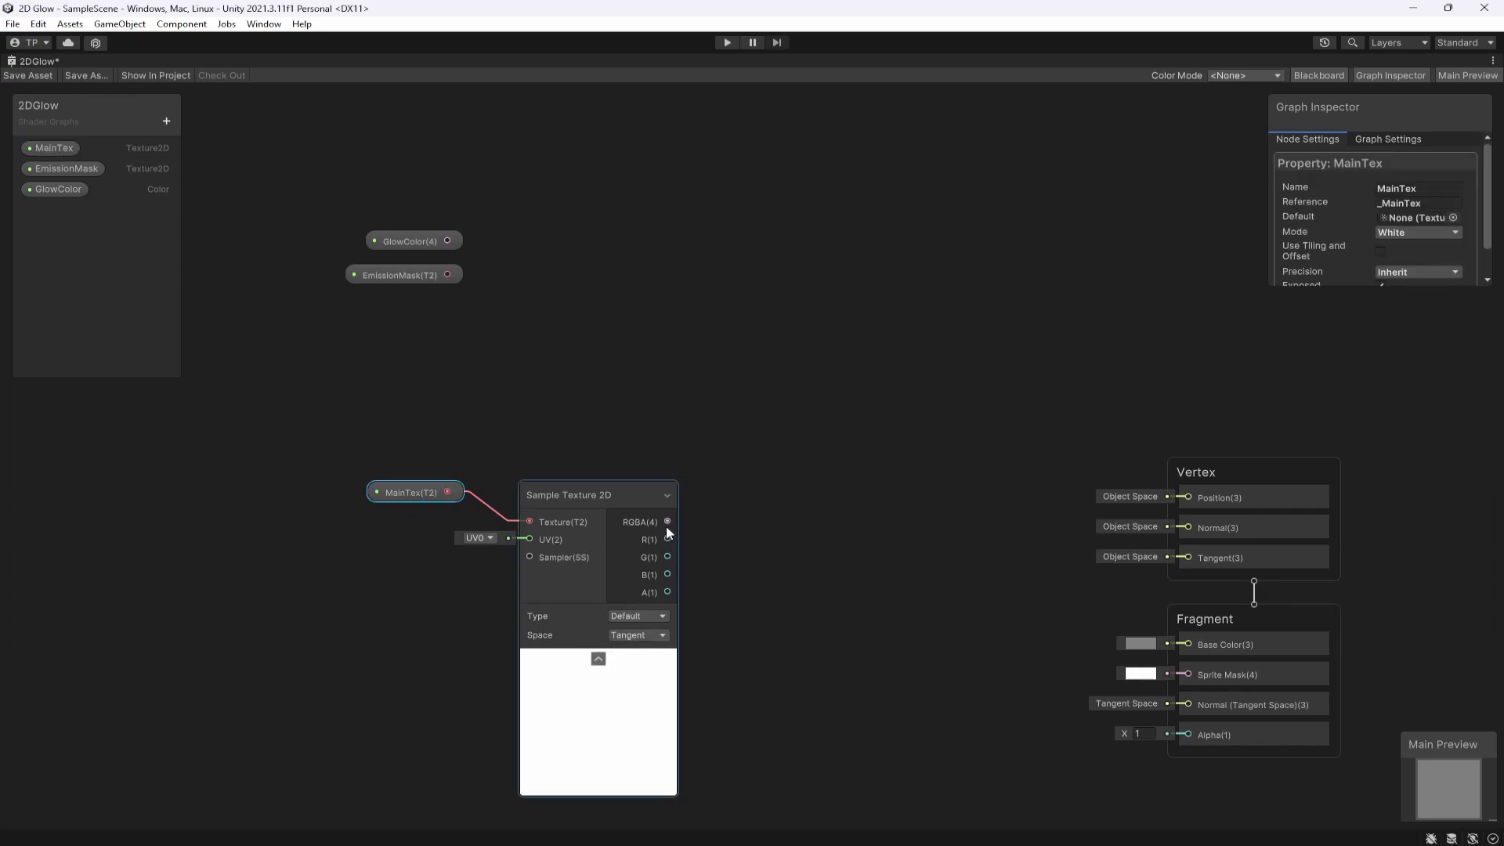
Add a second Sample Texture 2D node fed by the EmissionMask node
{"action": "left_click_drag", "start_coordinate": [445, 276], "coordinate": [580, 289]}
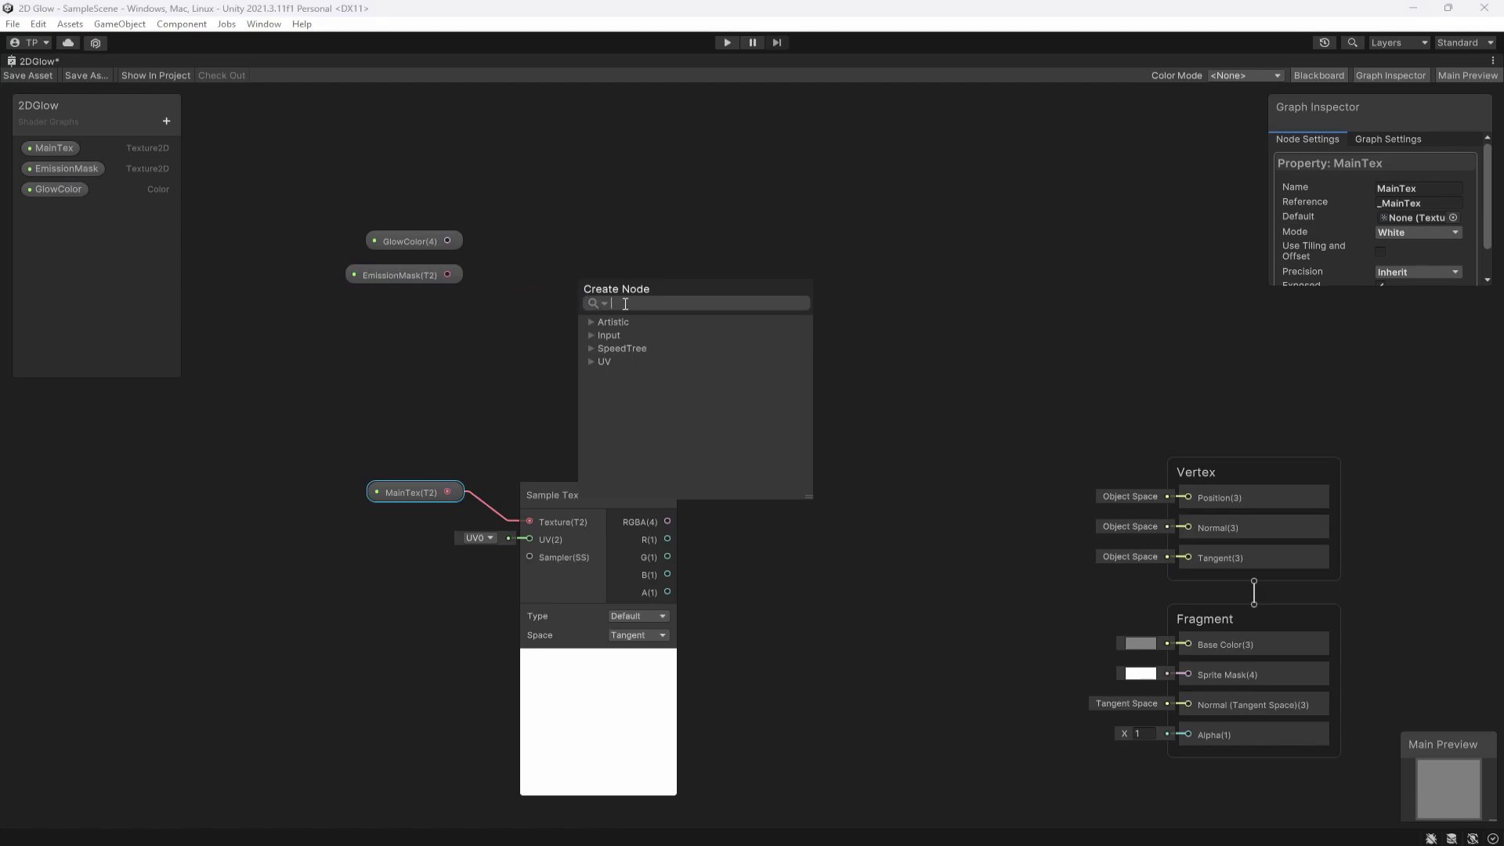
{"action": "type", "text": "sample"}
{"action": "key", "text": "Return"}
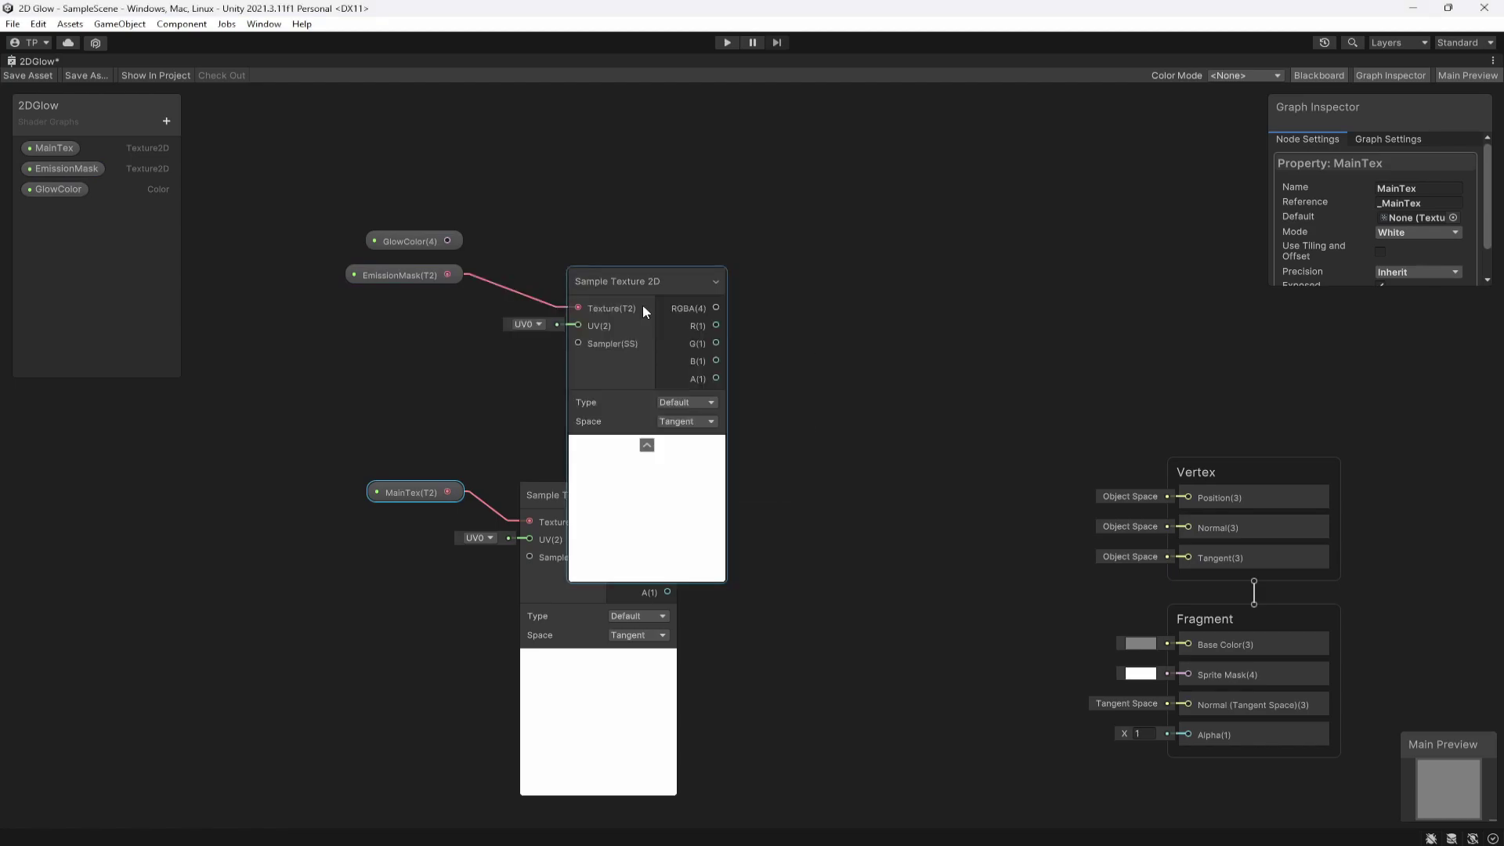
Collapse the previews of both Sample Texture 2D nodes and arrange the EmissionMask sampler with GlowColor above it
{"action": "left_click", "coordinate": [607, 662]}
{"action": "left_click_drag", "start_coordinate": [619, 270], "coordinate": [570, 268]}
{"action": "left_click_drag", "start_coordinate": [410, 241], "coordinate": [604, 221]}
{"action": "middle_click_drag", "start_coordinate": [676, 496], "coordinate": [633, 433]}
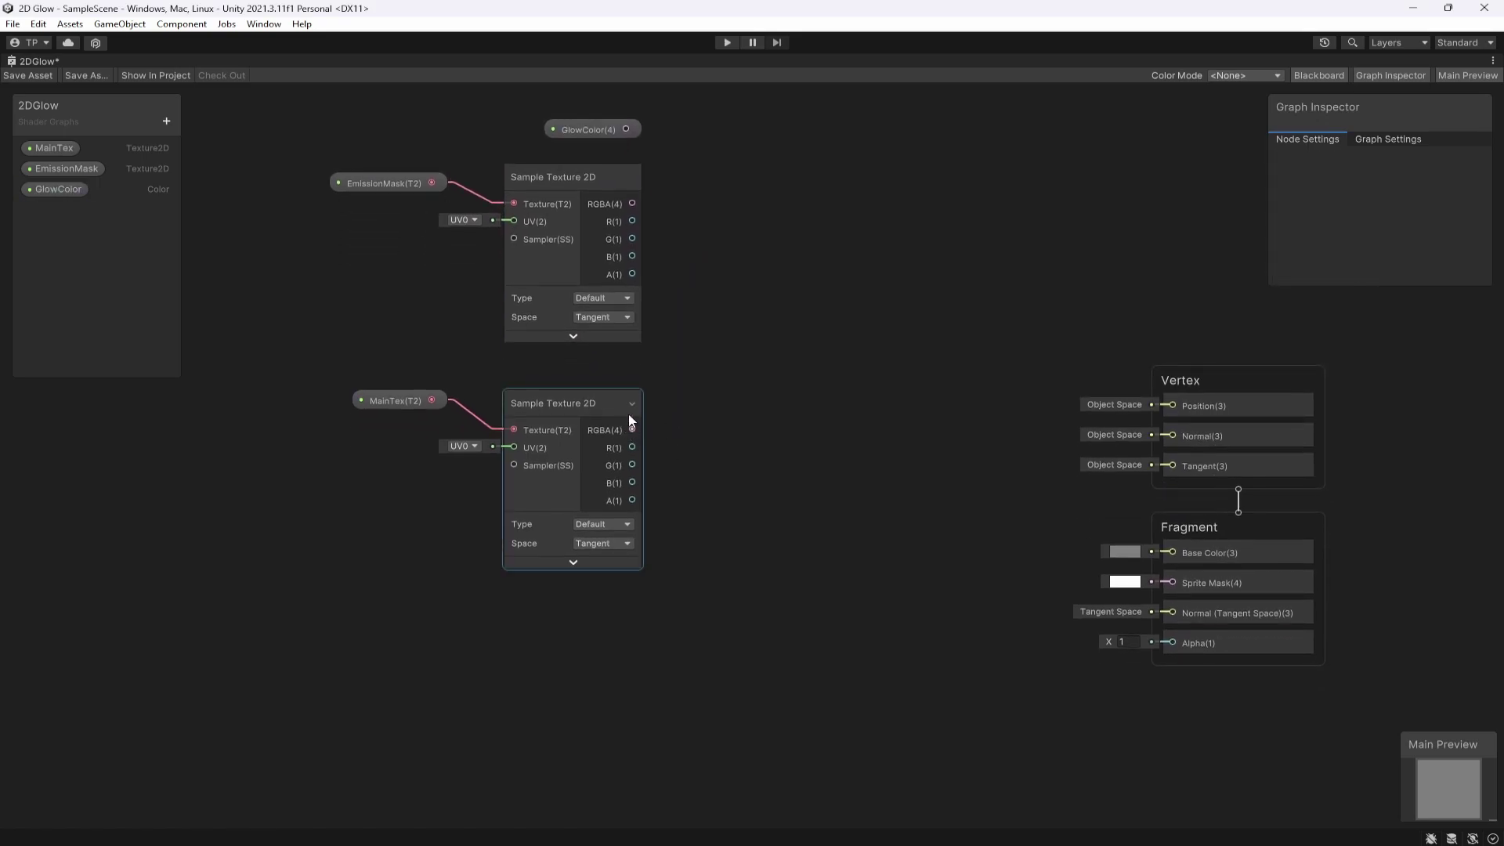
{"action": "left_click_drag", "start_coordinate": [318, 174], "coordinate": [453, 289]}
{"action": "left_click", "coordinate": [725, 510]}
{"action": "left_click_drag", "start_coordinate": [350, 162], "coordinate": [345, 158]}
{"action": "left_click", "coordinate": [337, 157]}
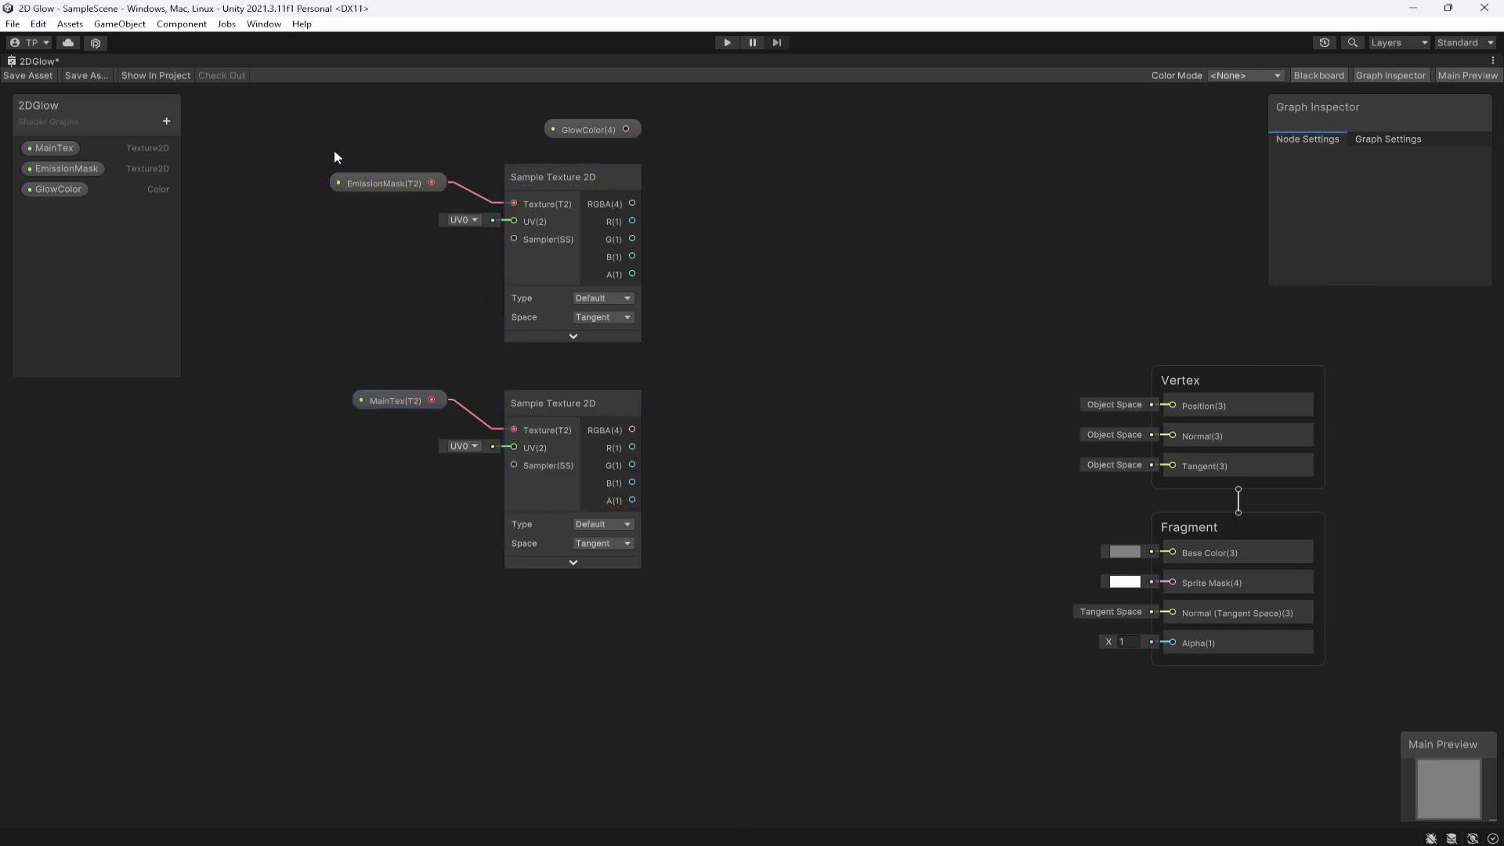
{"action": "left_click_drag", "start_coordinate": [690, 473], "coordinate": [691, 472]}
{"action": "left_click", "coordinate": [567, 125]}
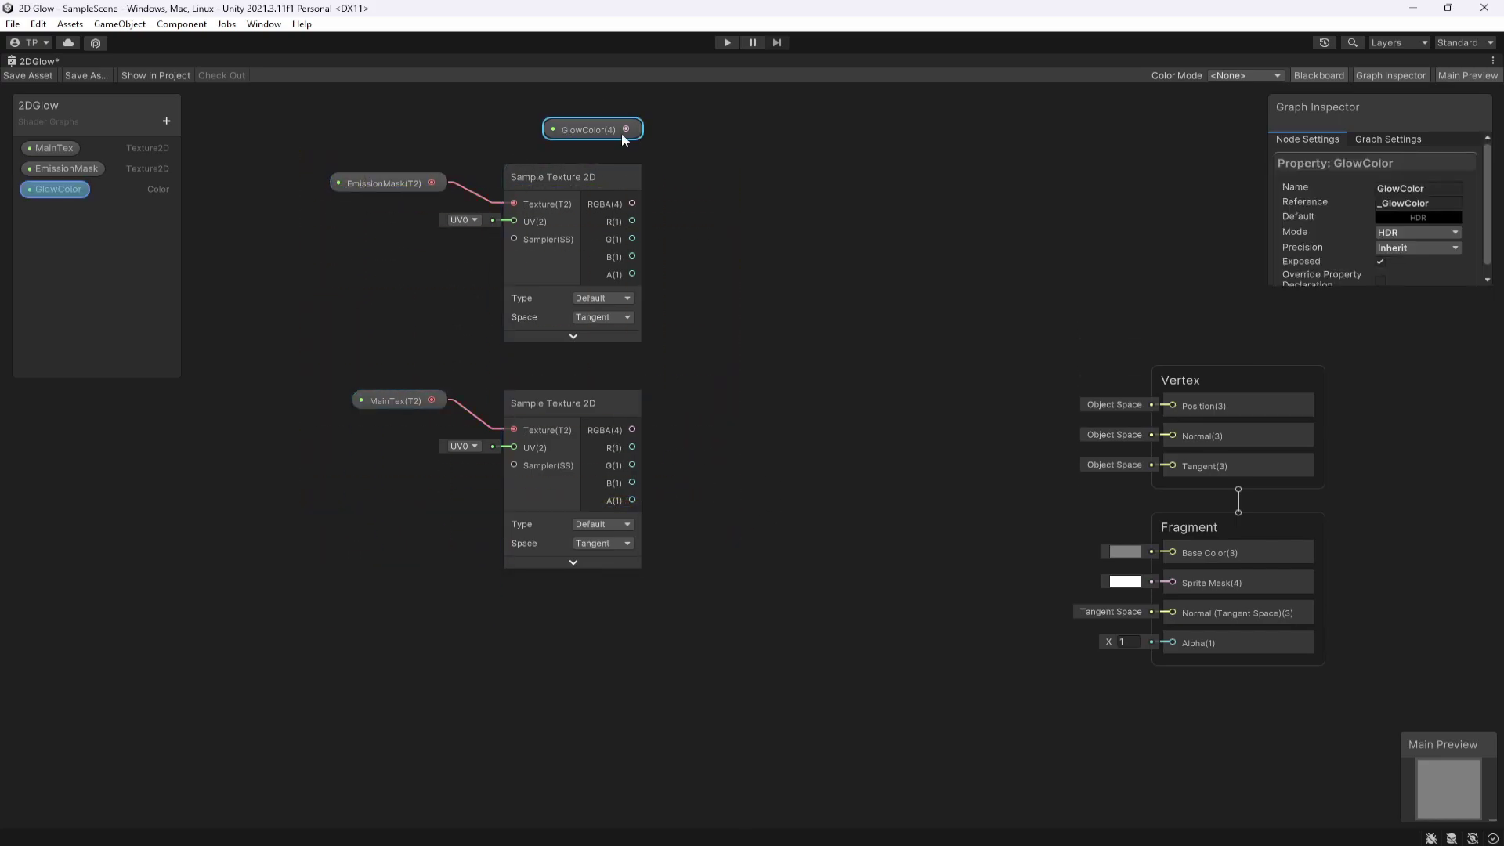
{"action": "left_click", "coordinate": [439, 146]}
{"action": "left_click", "coordinate": [572, 177]}
{"action": "left_click", "coordinate": [661, 260]}
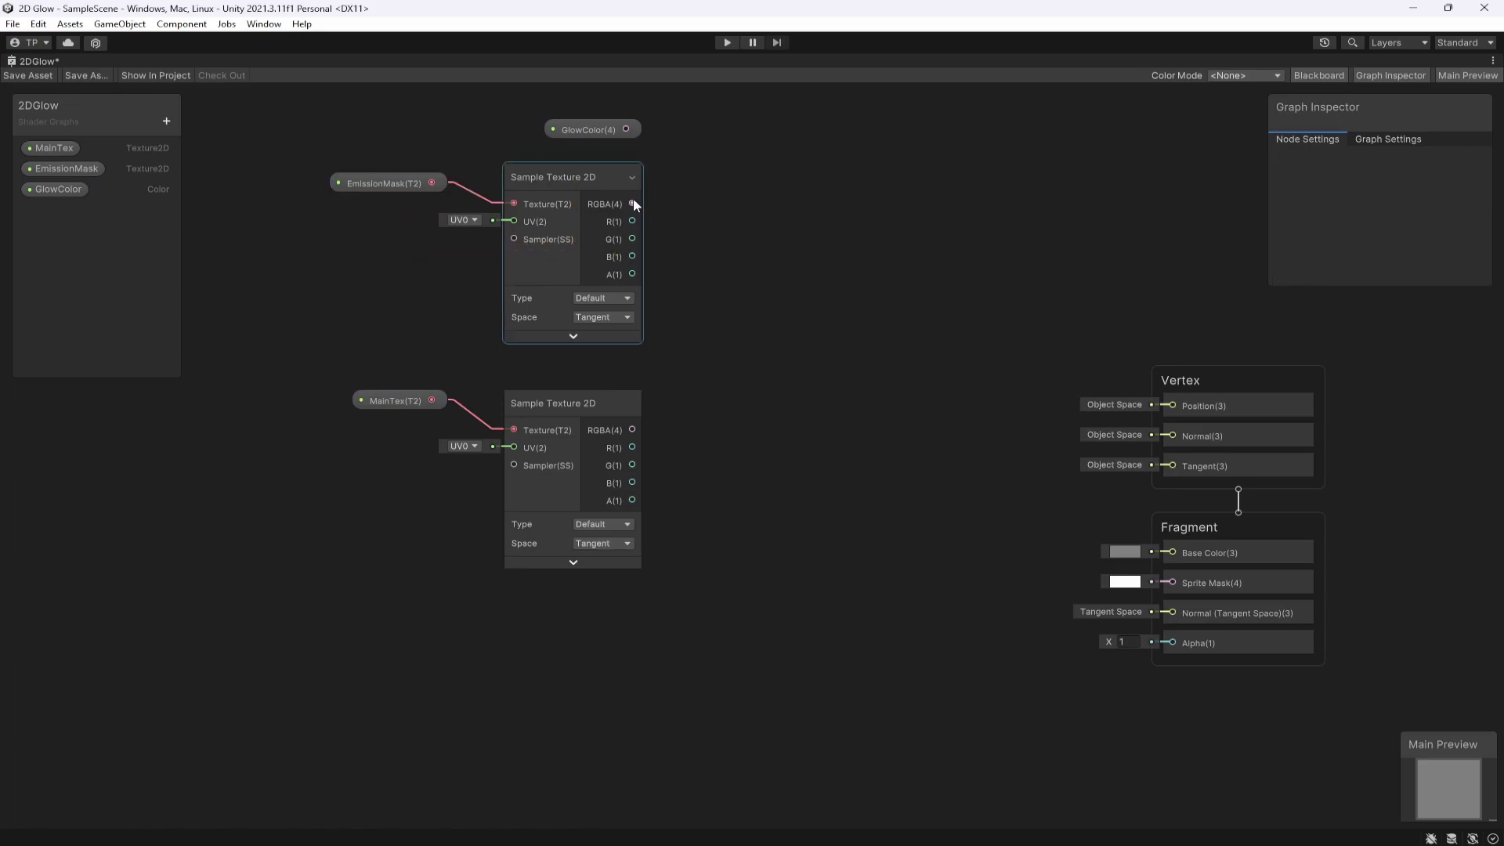
Add a Multiply node combining GlowColor as A with the EmissionMask sampler's RGBA as B, placed beside the sampler with its preview collapsed
{"action": "left_click_drag", "start_coordinate": [632, 204], "coordinate": [811, 289]}
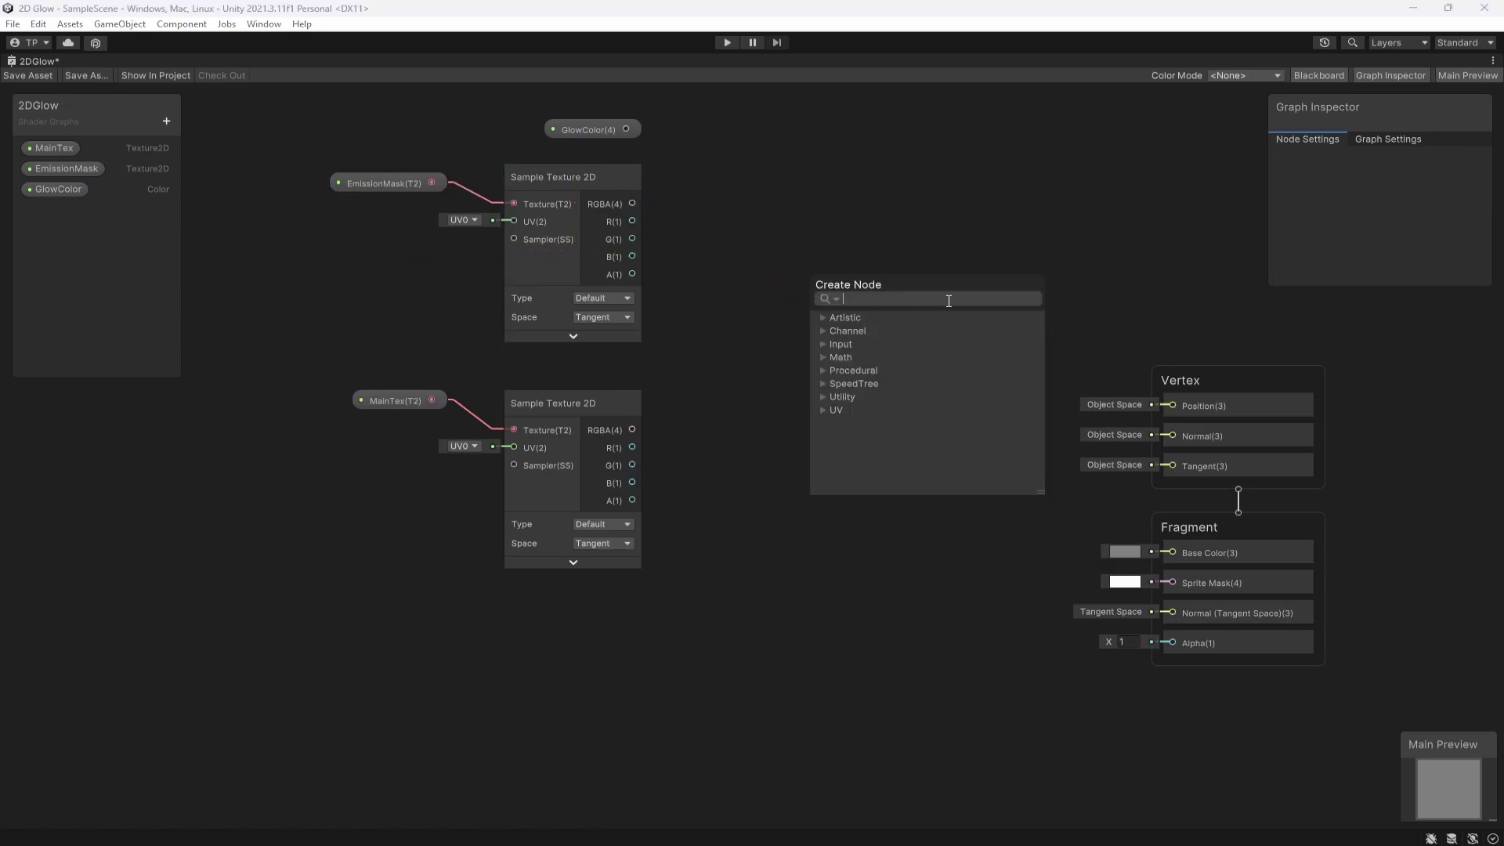
{"action": "type", "text": "mul"}
{"action": "key", "text": "Return"}
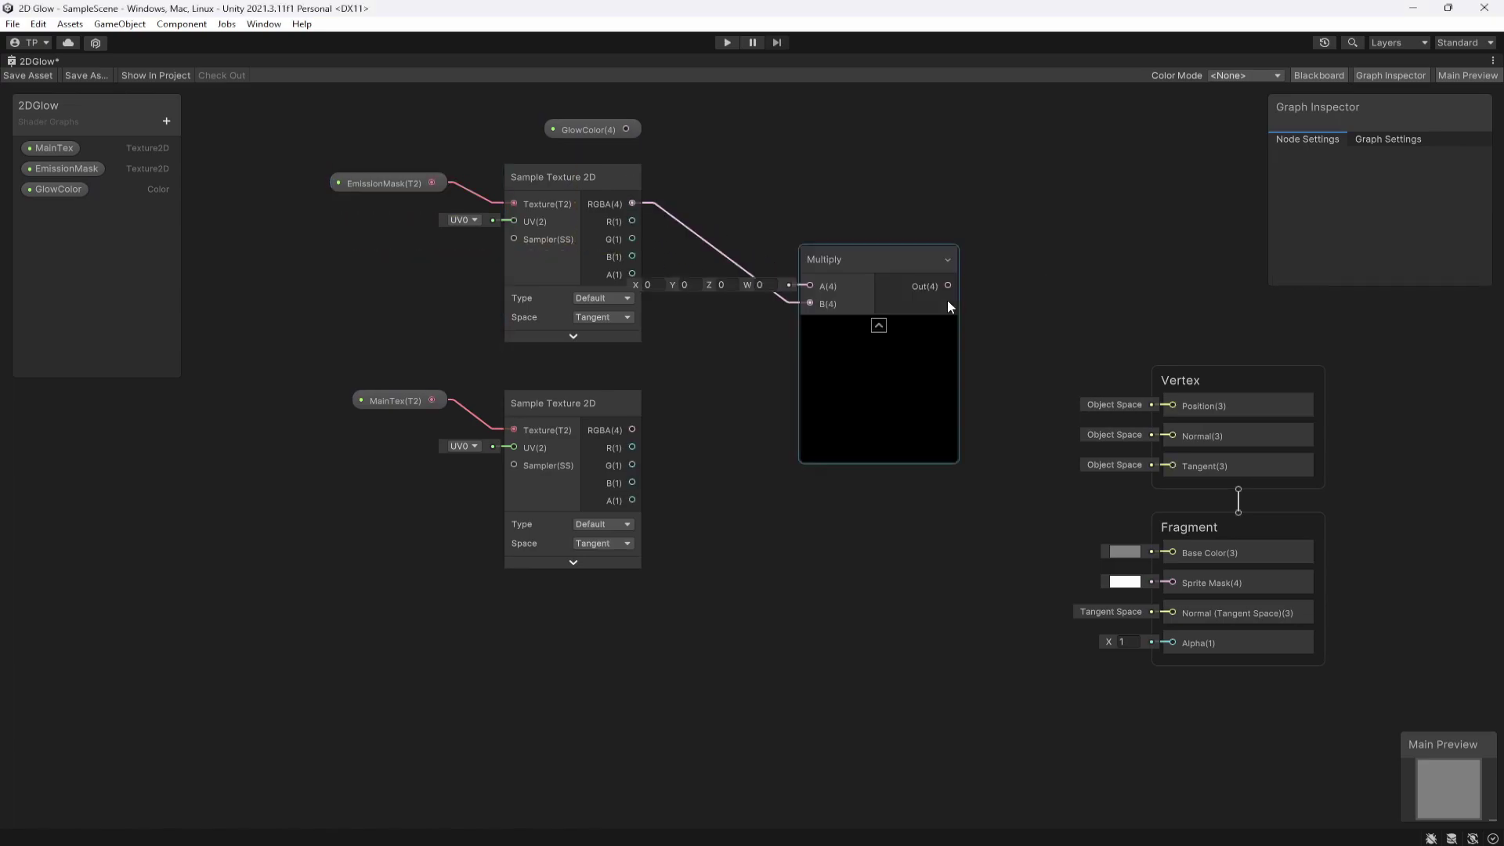
{"action": "left_click_drag", "start_coordinate": [849, 259], "coordinate": [814, 177]}
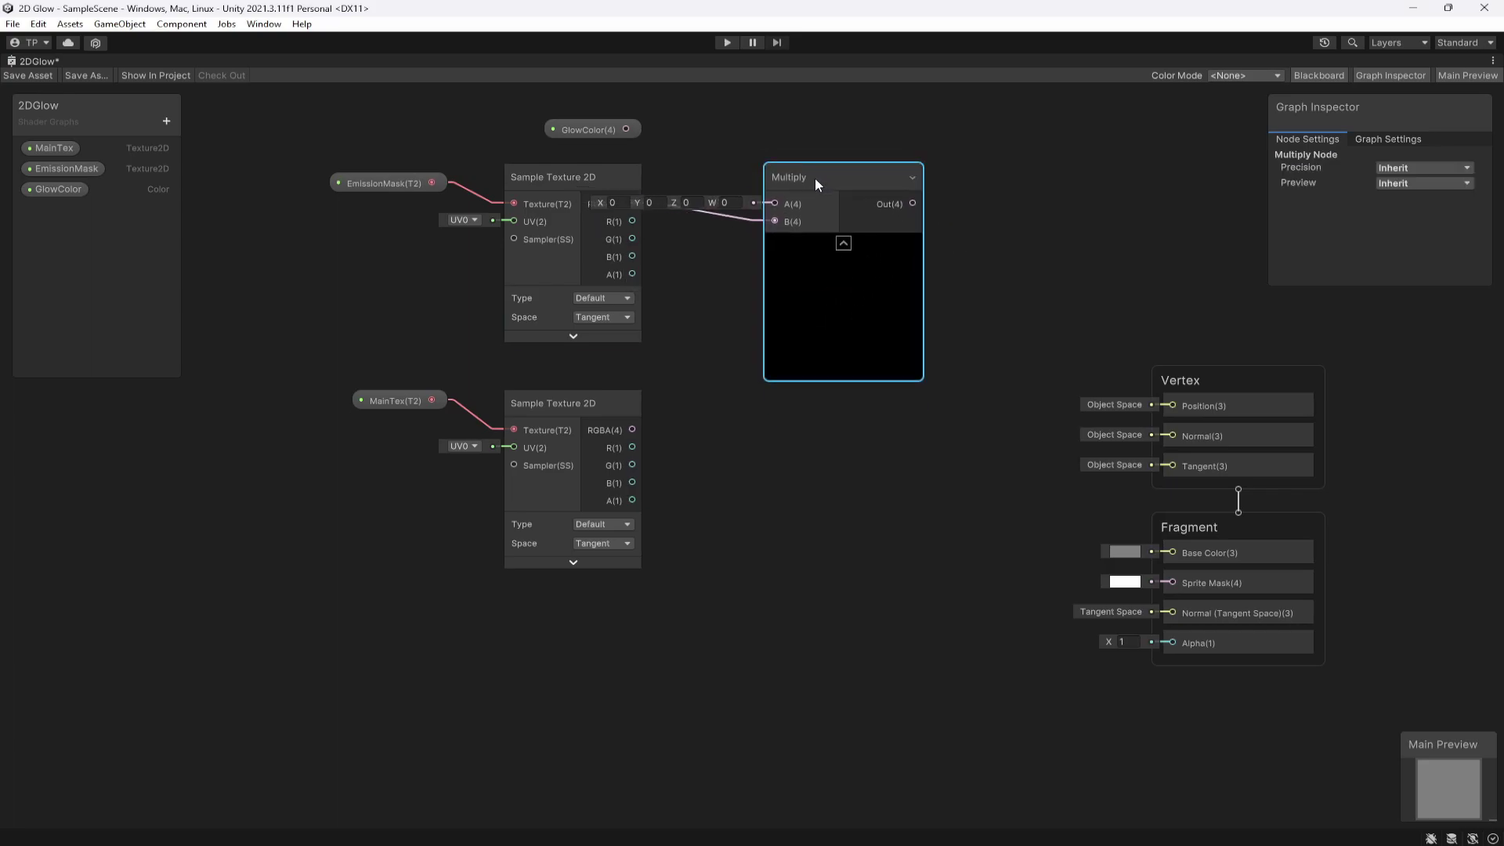
{"action": "left_click_drag", "start_coordinate": [630, 128], "coordinate": [803, 173]}
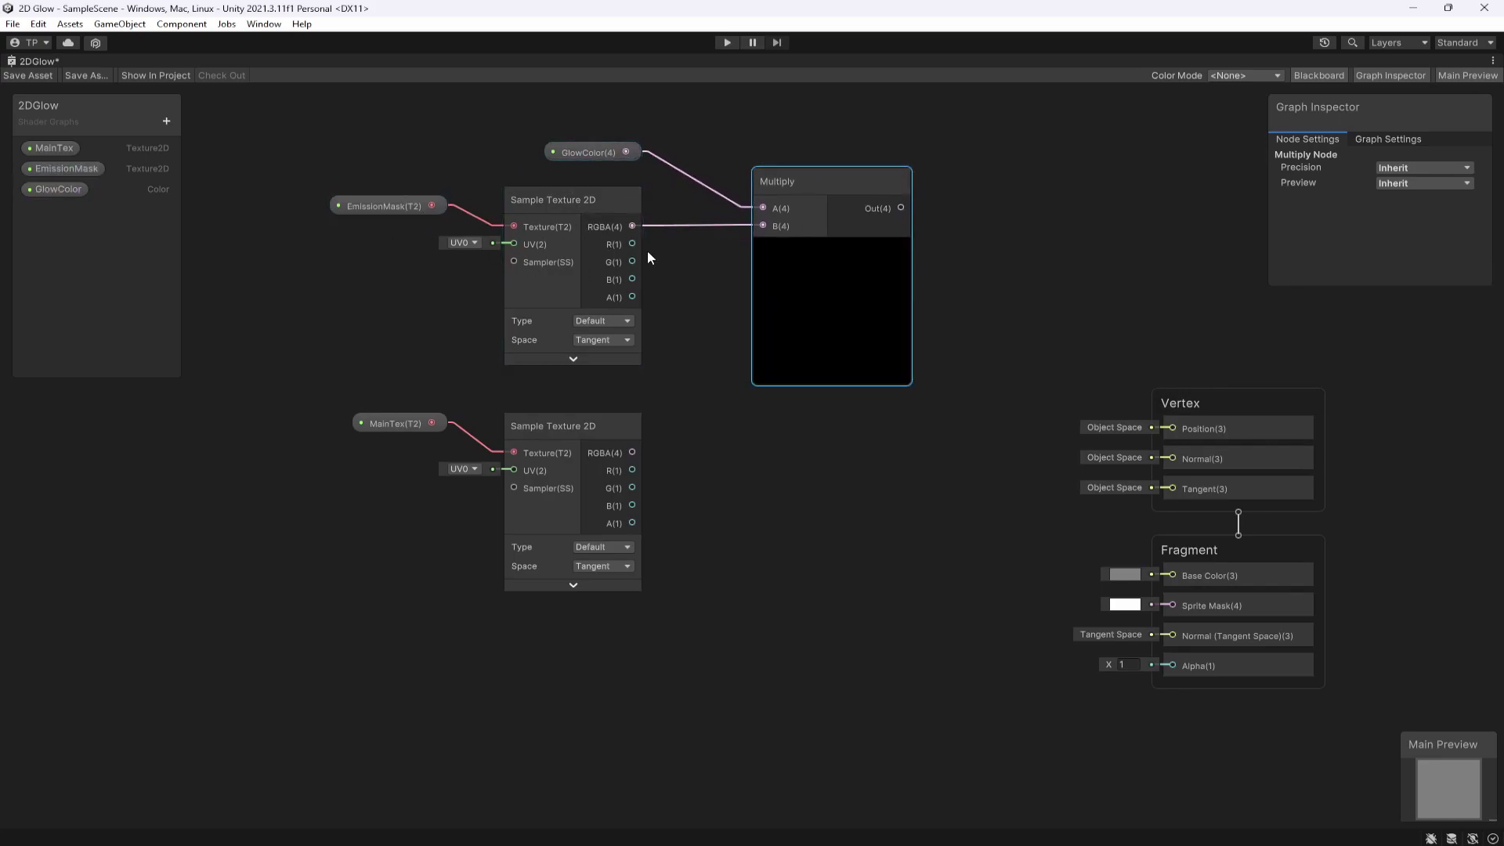
{"action": "key", "text": "ctrl+z"}
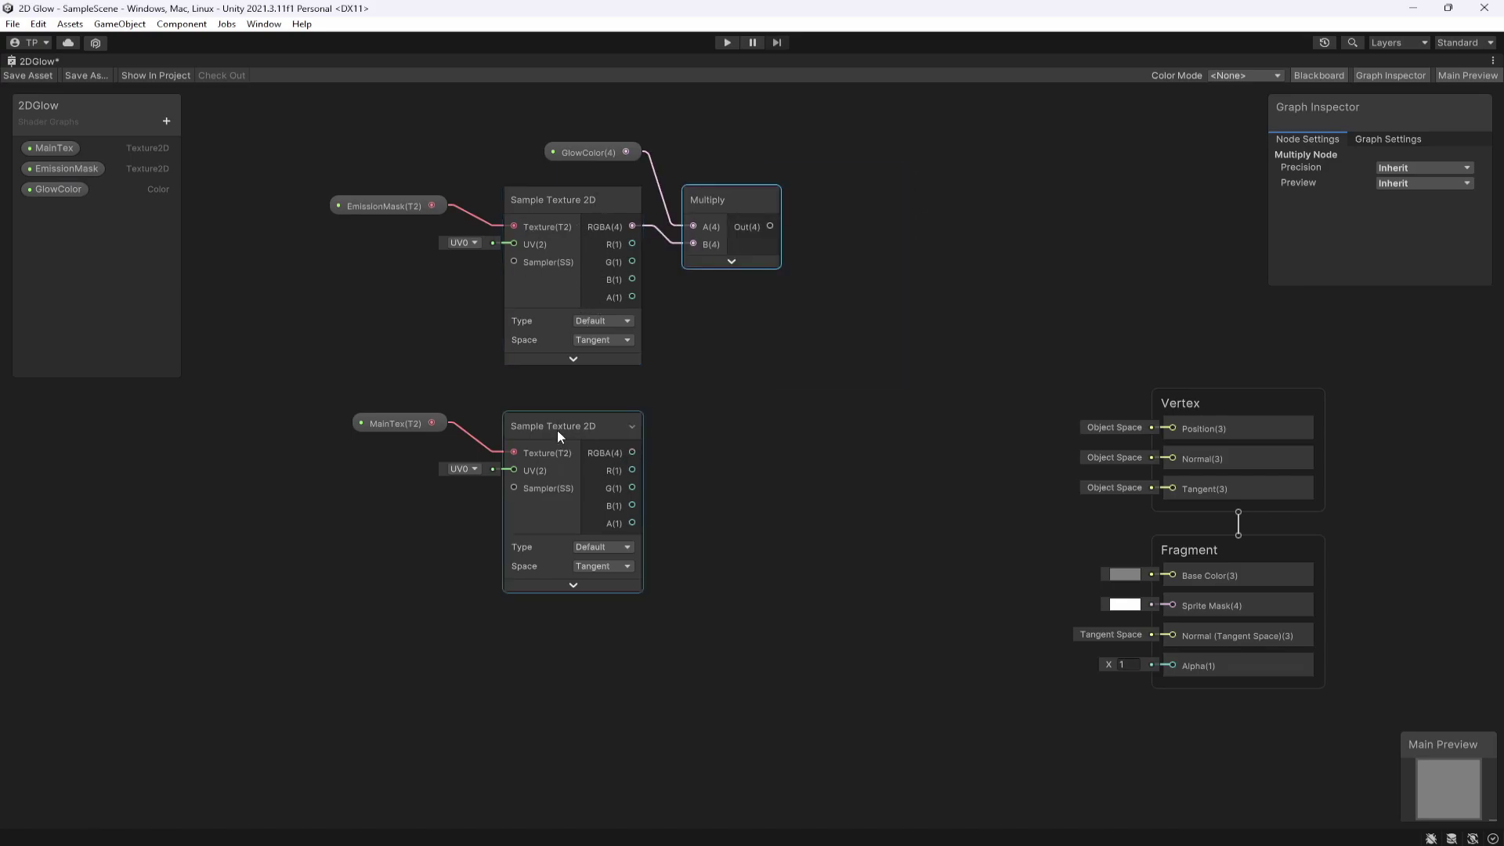
Add an Add node combining the Multiply output as A with the MainTex sampler's RGBA as B
{"action": "left_click_drag", "start_coordinate": [632, 453], "coordinate": [801, 431]}
{"action": "type", "text": "add"}
{"action": "key", "text": "Down"}
{"action": "key", "text": "Return"}
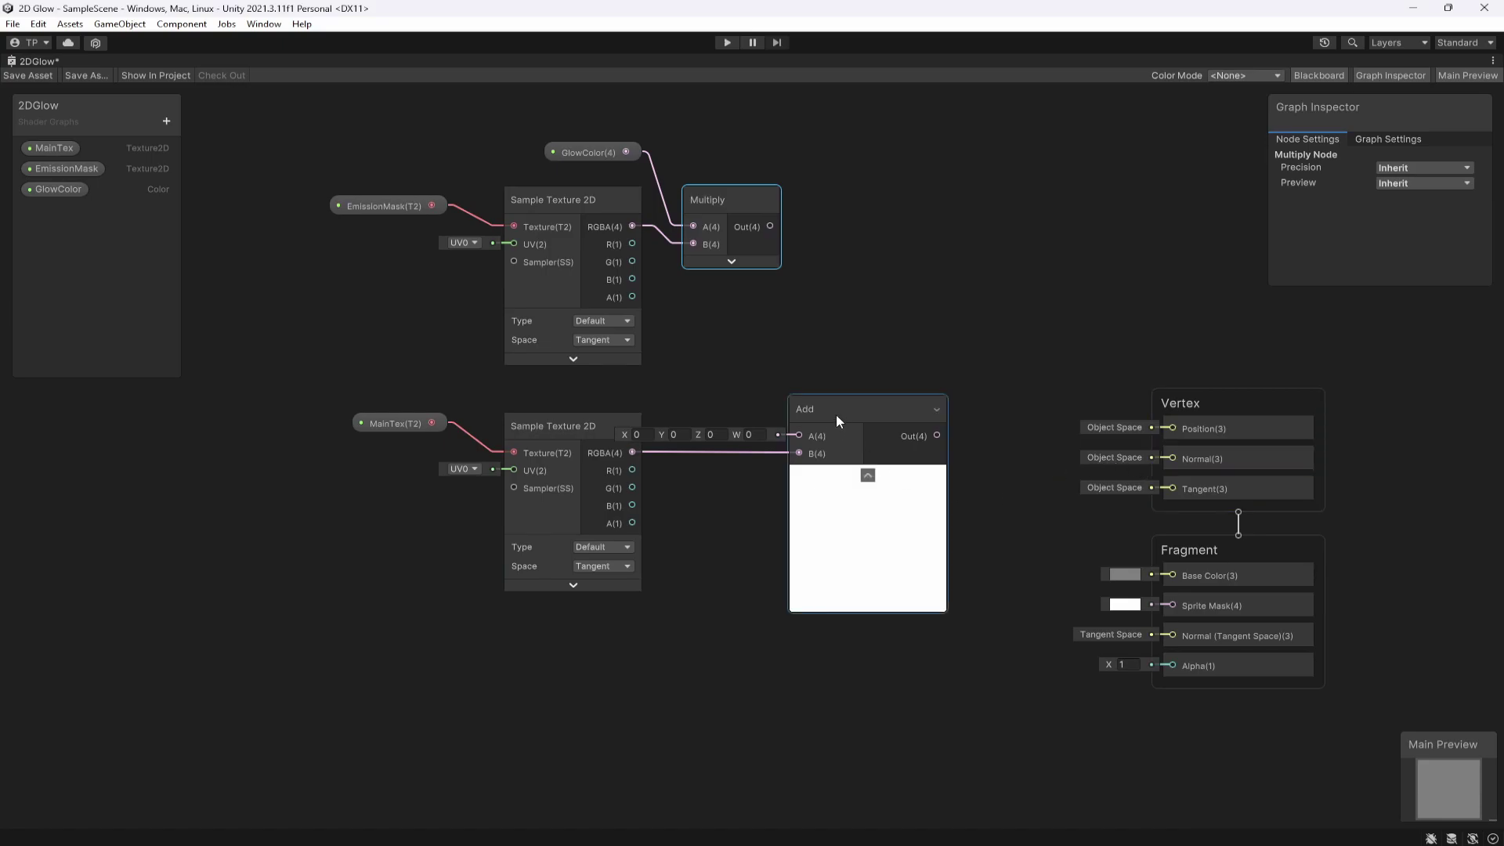
{"action": "left_click_drag", "start_coordinate": [882, 369], "coordinate": [886, 381]}
{"action": "left_click_drag", "start_coordinate": [765, 228], "coordinate": [841, 411]}
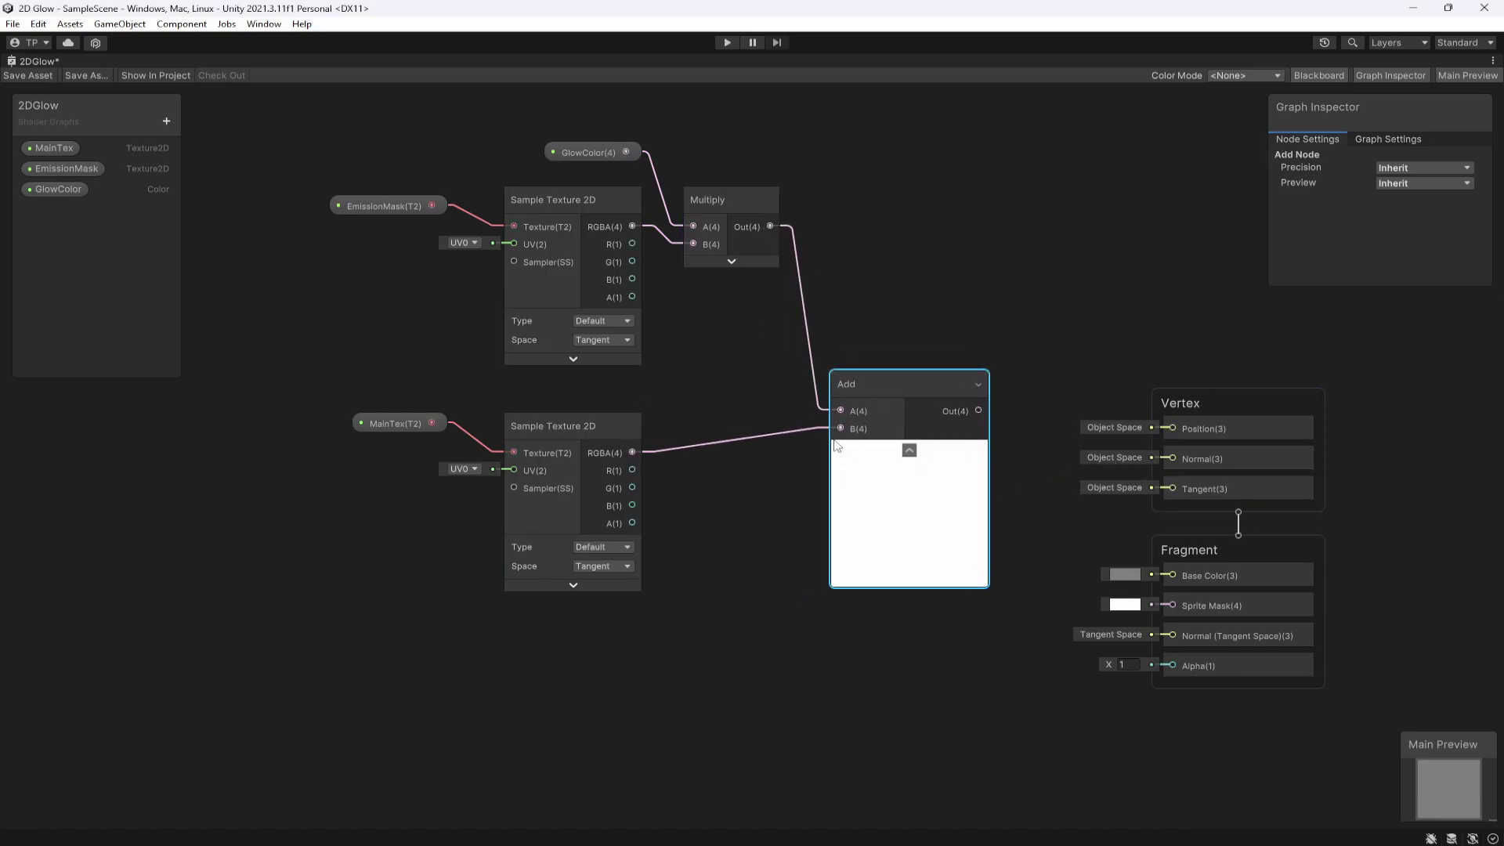
Collapse the Add node's preview and spread the nodes out to leave space before the Vertex and Fragment stacks
{"action": "middle_click_drag", "start_coordinate": [693, 300], "coordinate": [669, 271]}
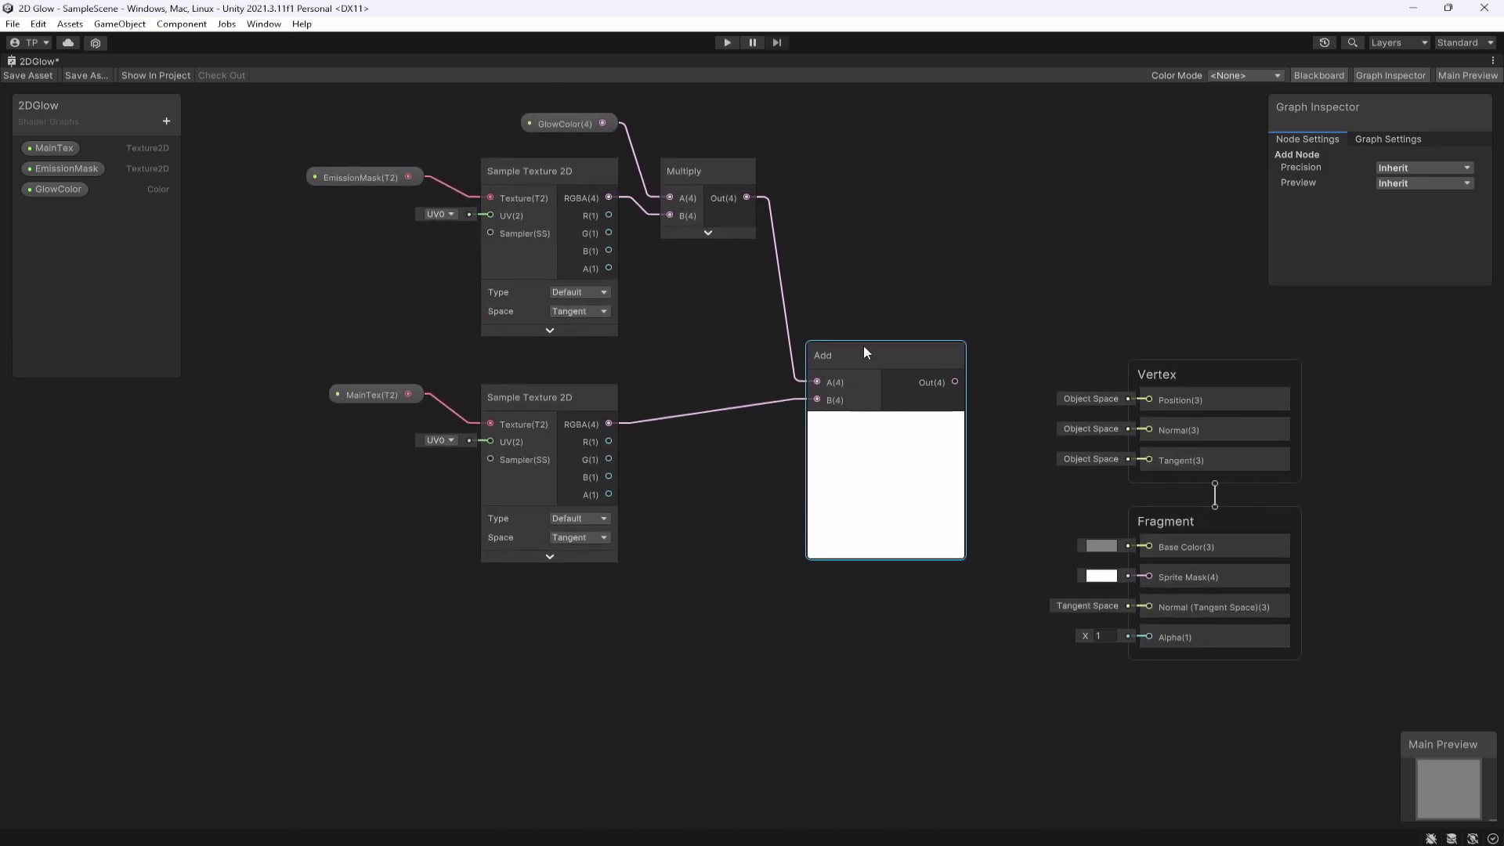
{"action": "middle_click_drag", "start_coordinate": [745, 525], "coordinate": [610, 536]}
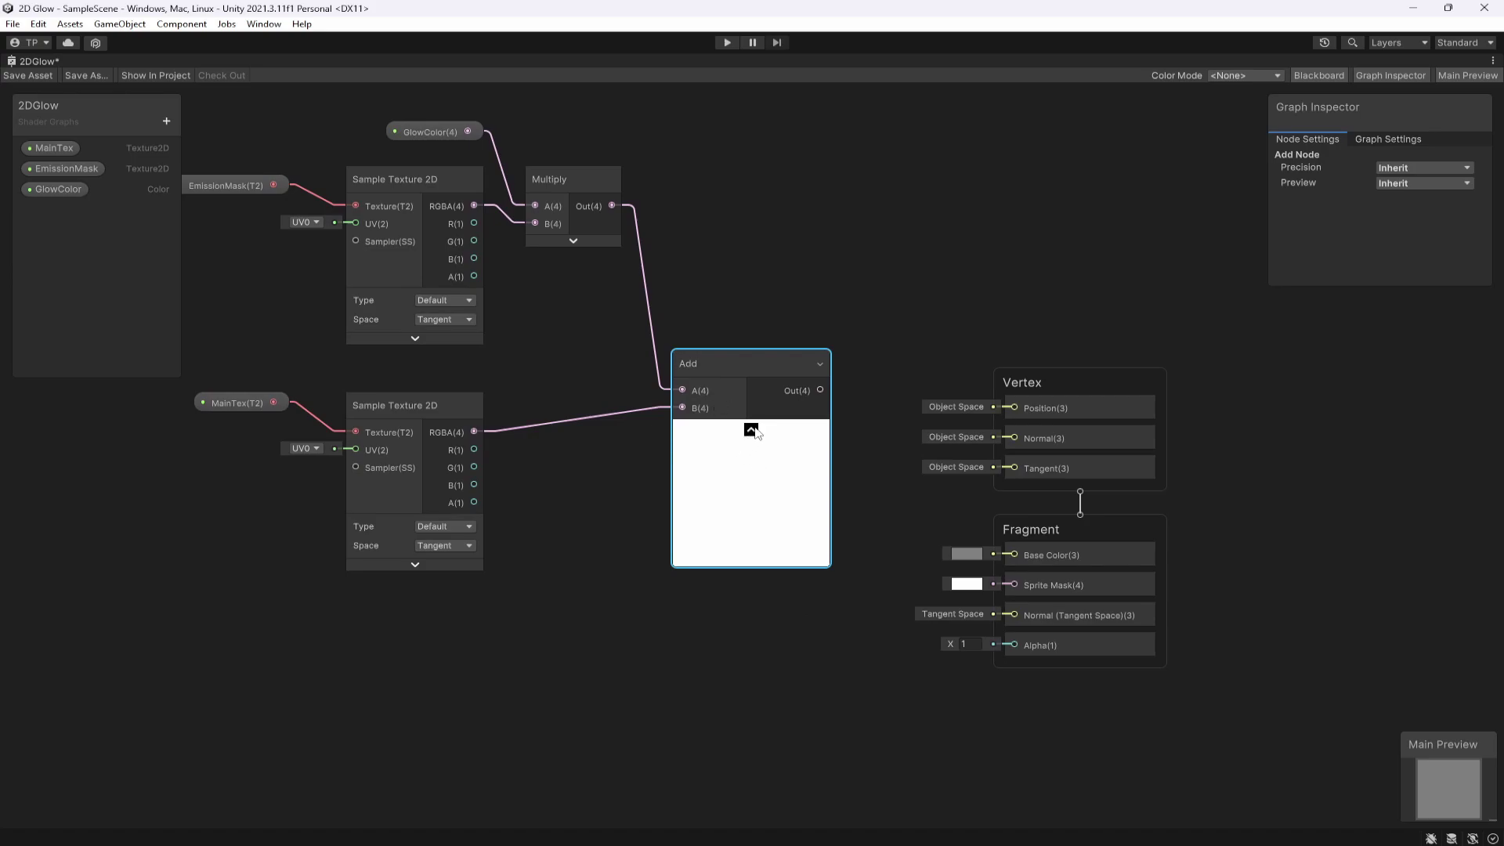
{"action": "left_click", "coordinate": [752, 430]}
{"action": "left_click_drag", "start_coordinate": [712, 365], "coordinate": [699, 365]}
{"action": "scroll", "coordinate": [605, 394], "scroll_direction": "down", "scroll_amount": 3}
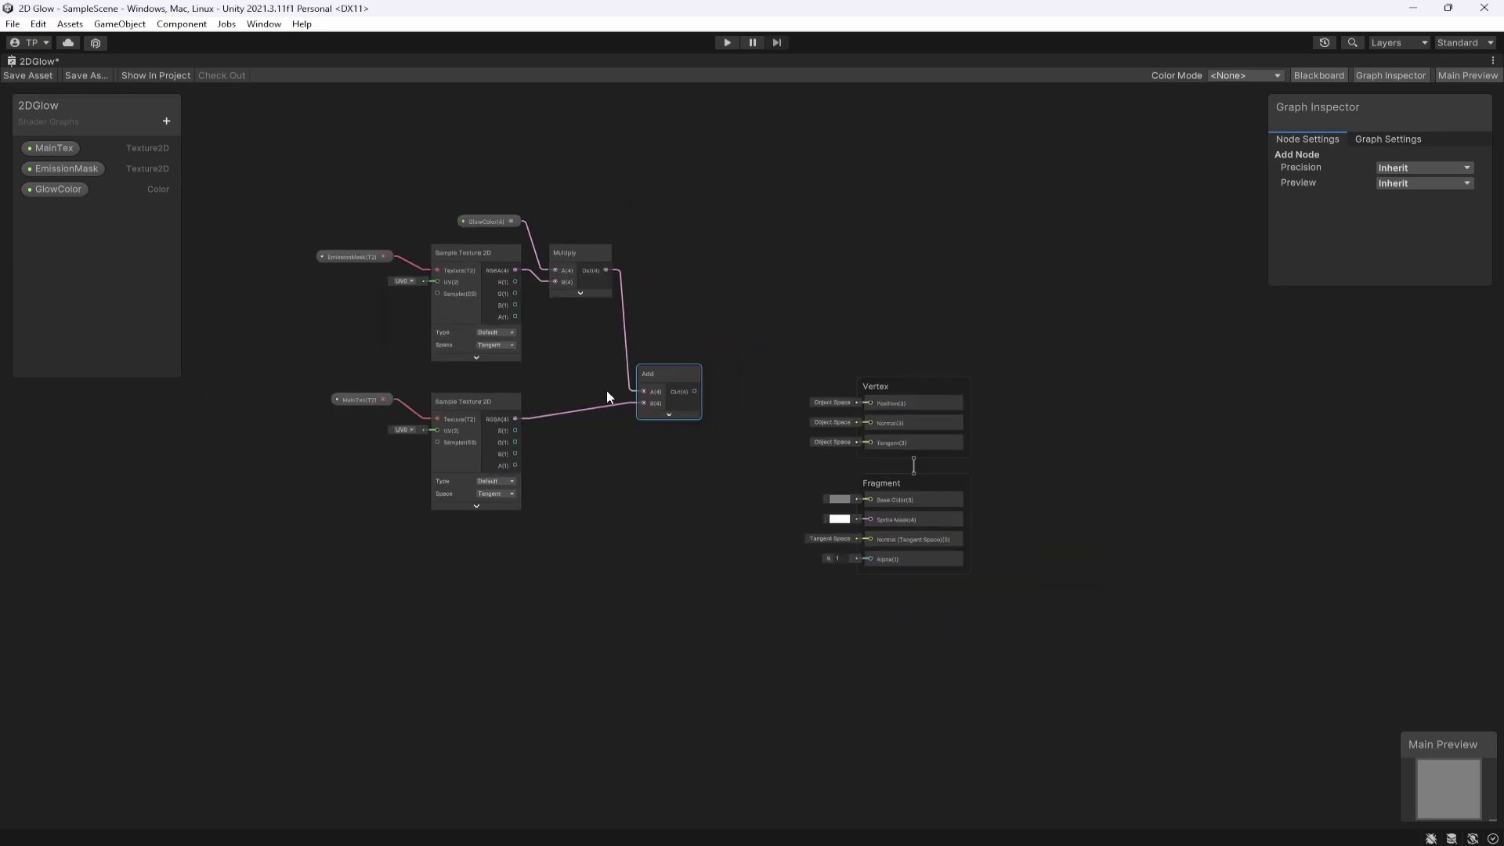
{"action": "left_click_drag", "start_coordinate": [271, 188], "coordinate": [611, 478]}
{"action": "left_click_drag", "start_coordinate": [551, 253], "coordinate": [500, 248]}
{"action": "scroll", "coordinate": [654, 357], "scroll_direction": "up", "scroll_amount": 4}
{"action": "left_click_drag", "start_coordinate": [660, 341], "coordinate": [585, 332]}
{"action": "left_click_drag", "start_coordinate": [823, 319], "coordinate": [1258, 679]}
{"action": "left_click_drag", "start_coordinate": [1099, 383], "coordinate": [1263, 362]}
{"action": "left_click", "coordinate": [1003, 364]}
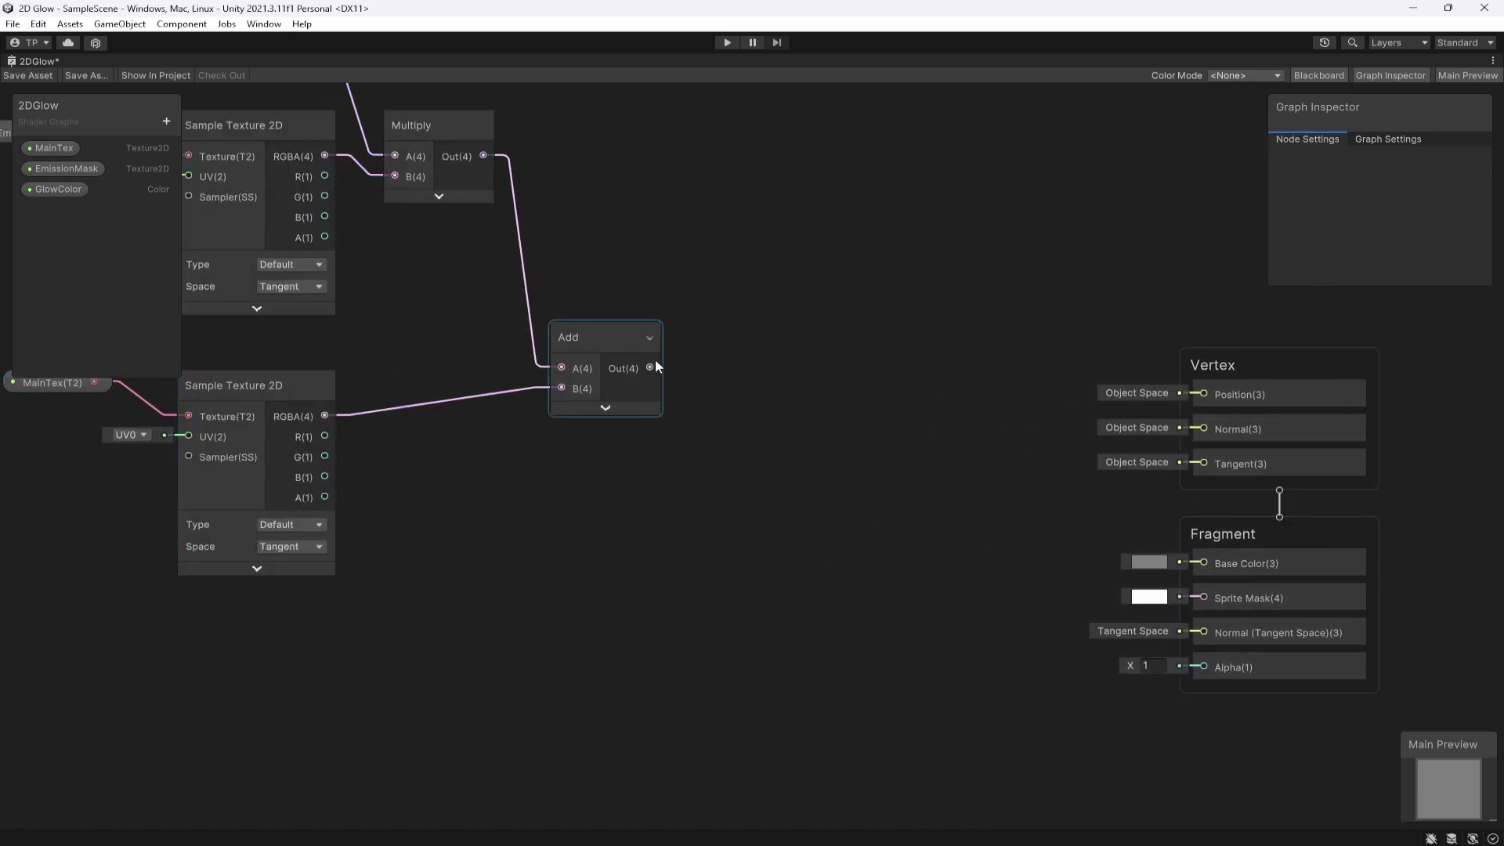
Add a Split node fed by the Add output and connect its A channel to the Fragment Alpha
{"action": "left_click_drag", "start_coordinate": [650, 368], "coordinate": [763, 458]}
{"action": "type", "text": "split"}
{"action": "key", "text": "Return"}
{"action": "left_click_drag", "start_coordinate": [823, 553], "coordinate": [1240, 678]}
{"action": "left_click_drag", "start_coordinate": [796, 464], "coordinate": [768, 511]}
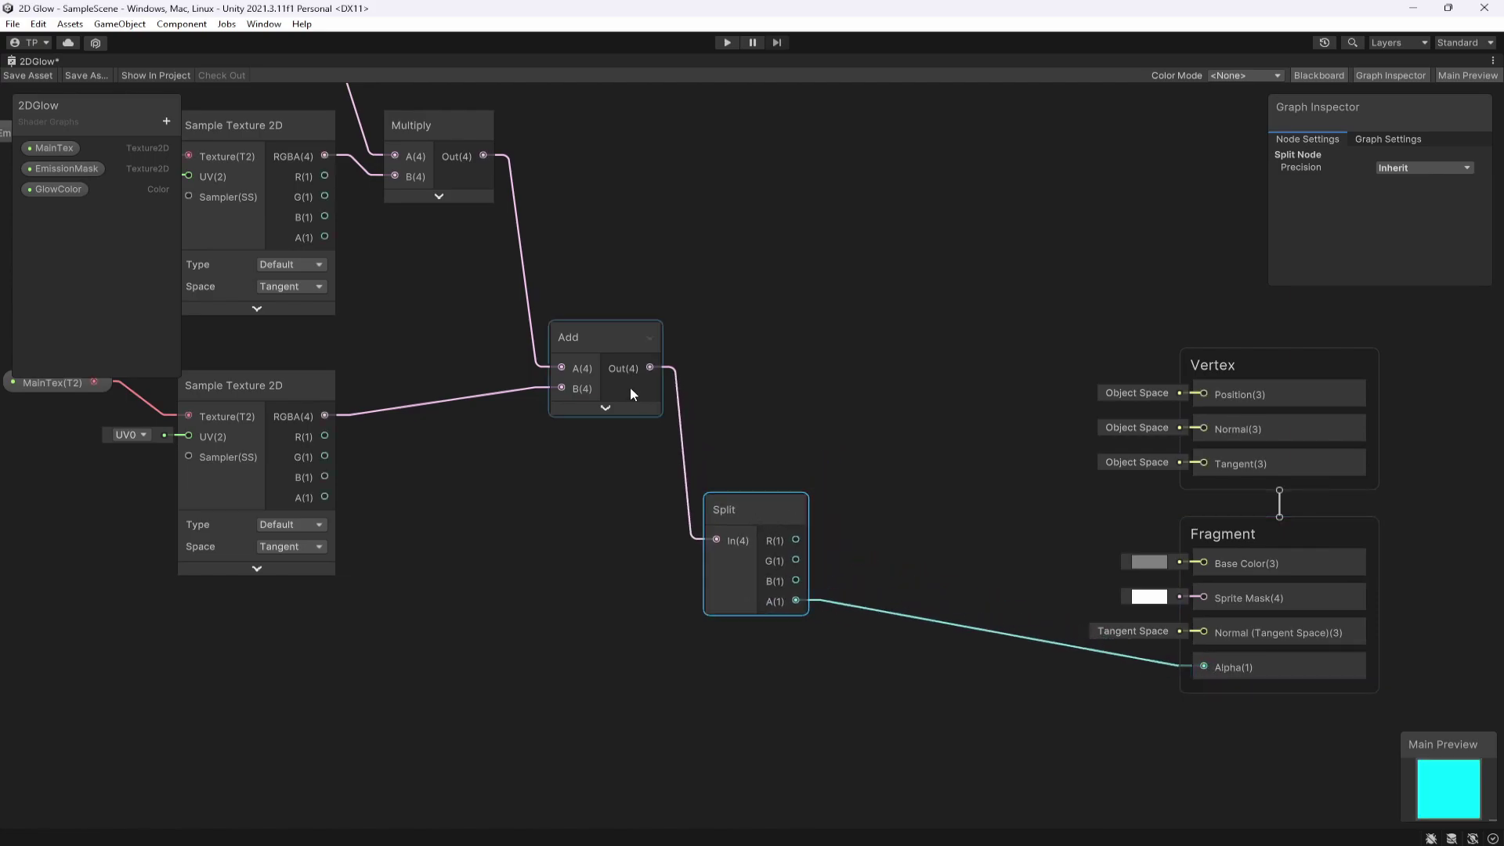
Connect the Add node's output to the Fragment Base Color and save the shader graph
{"action": "left_click_drag", "start_coordinate": [591, 350], "coordinate": [1205, 567]}
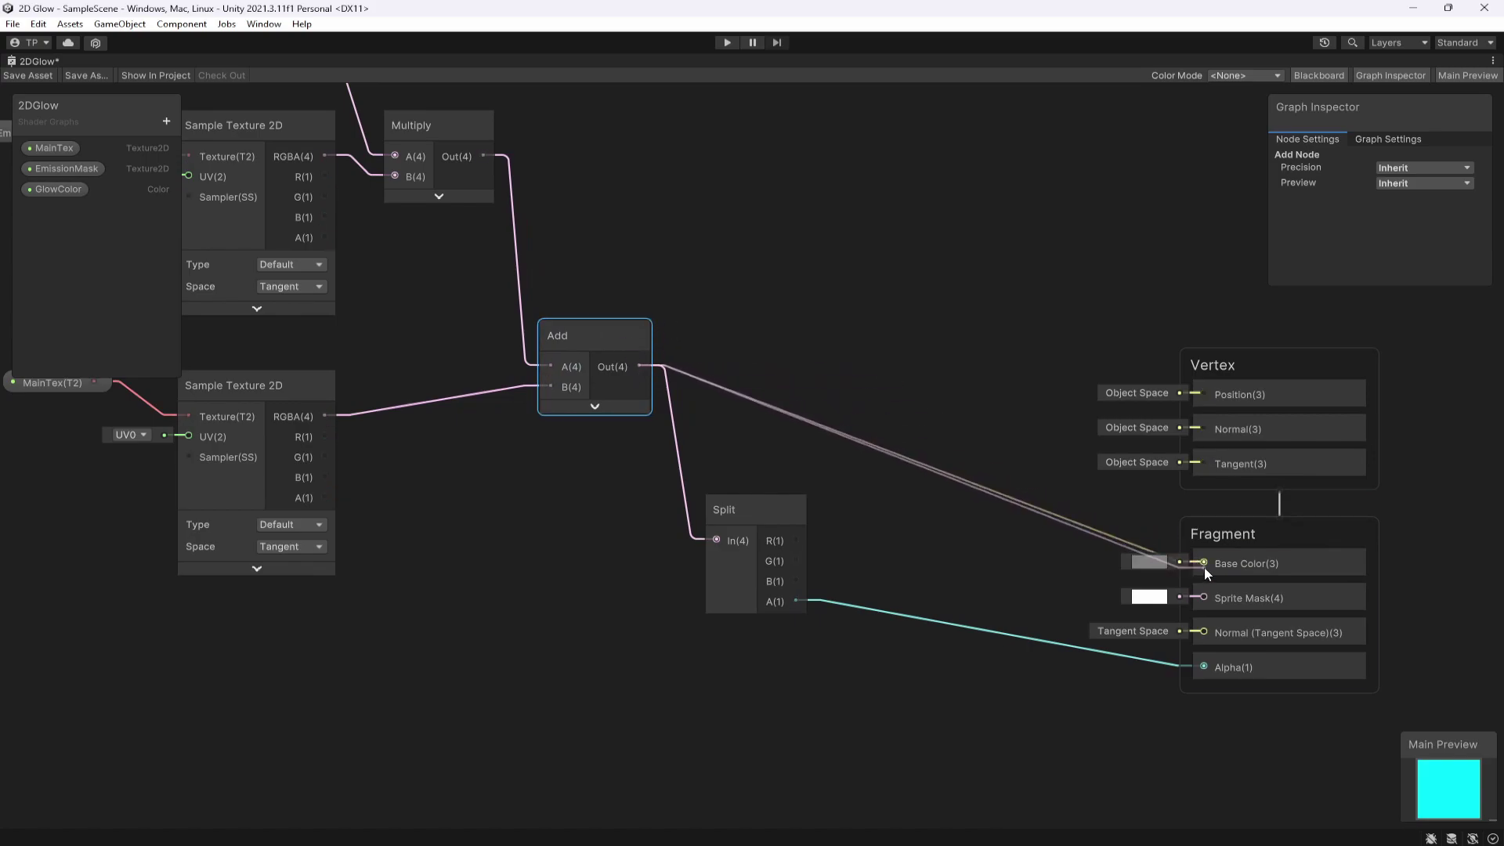
{"action": "left_click", "coordinate": [15, 79]}
Restore the maximized 2DGlow graph to the normal layout and switch to the Scene view
{"action": "right_click", "coordinate": [32, 61]}
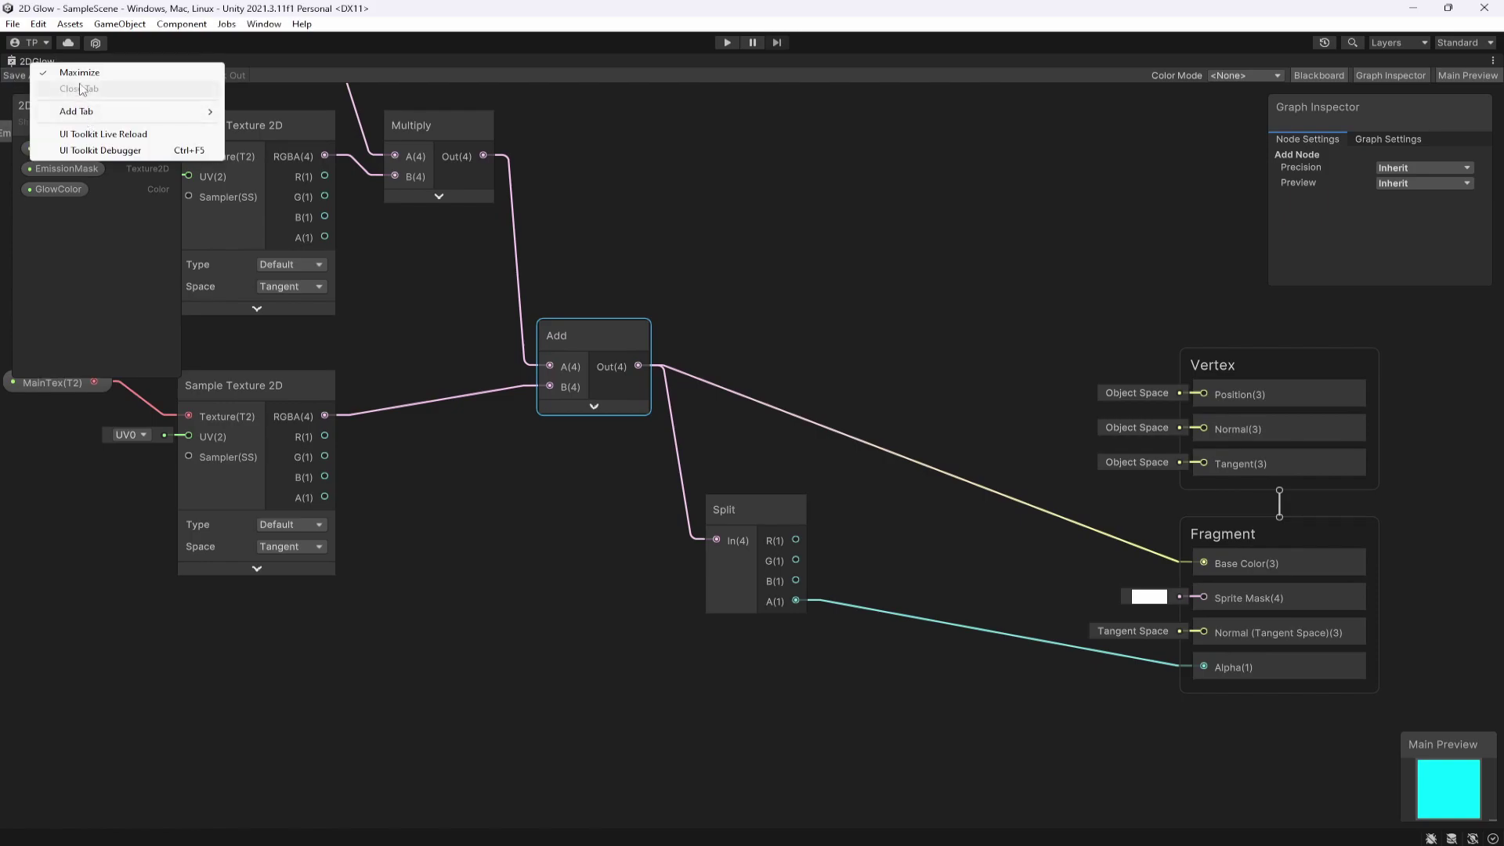
{"action": "left_click", "coordinate": [118, 73]}
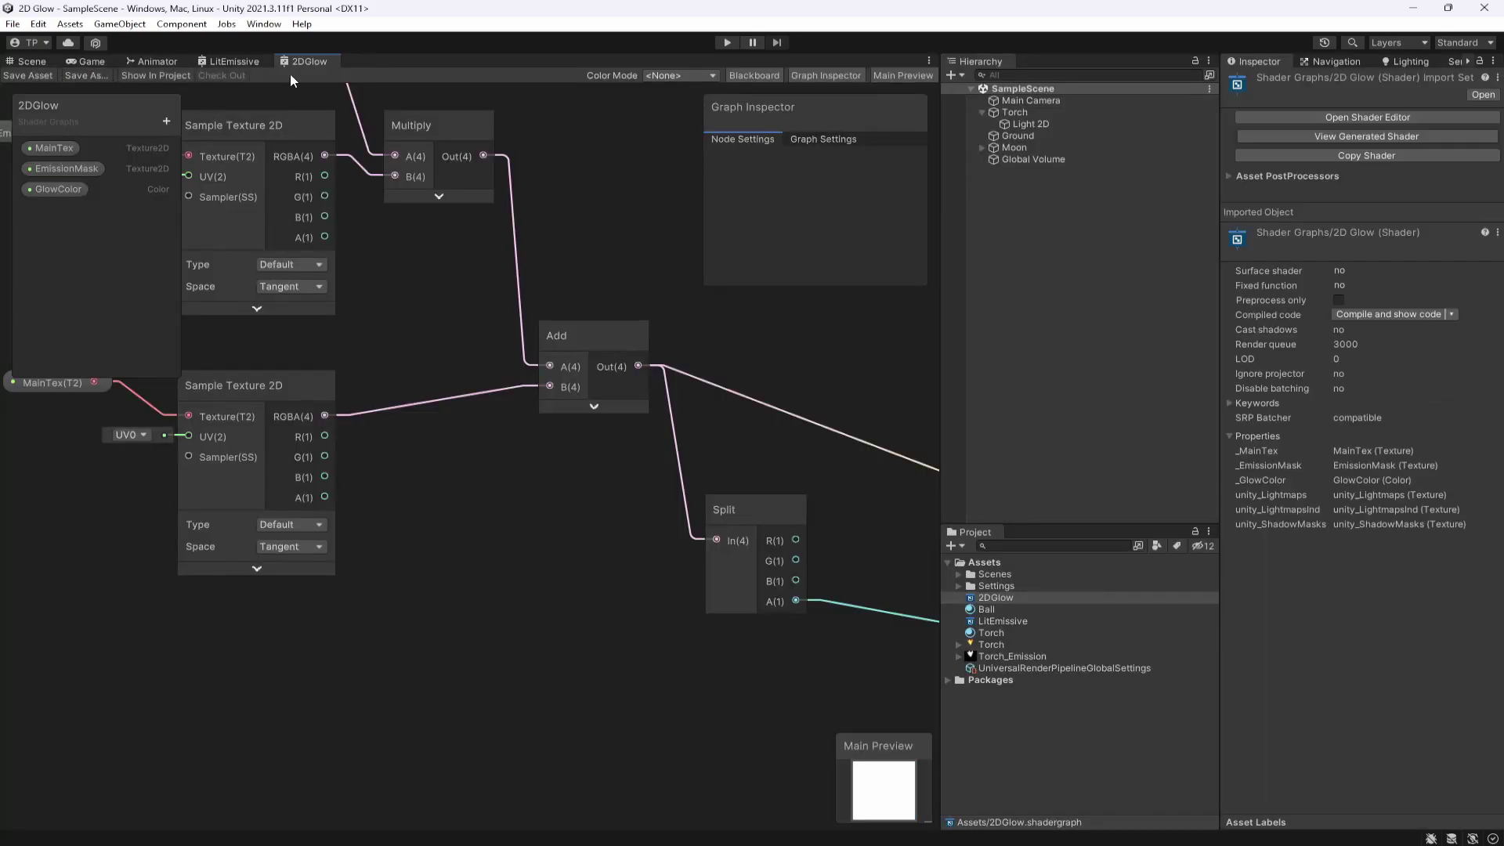
{"action": "left_click", "coordinate": [28, 62]}
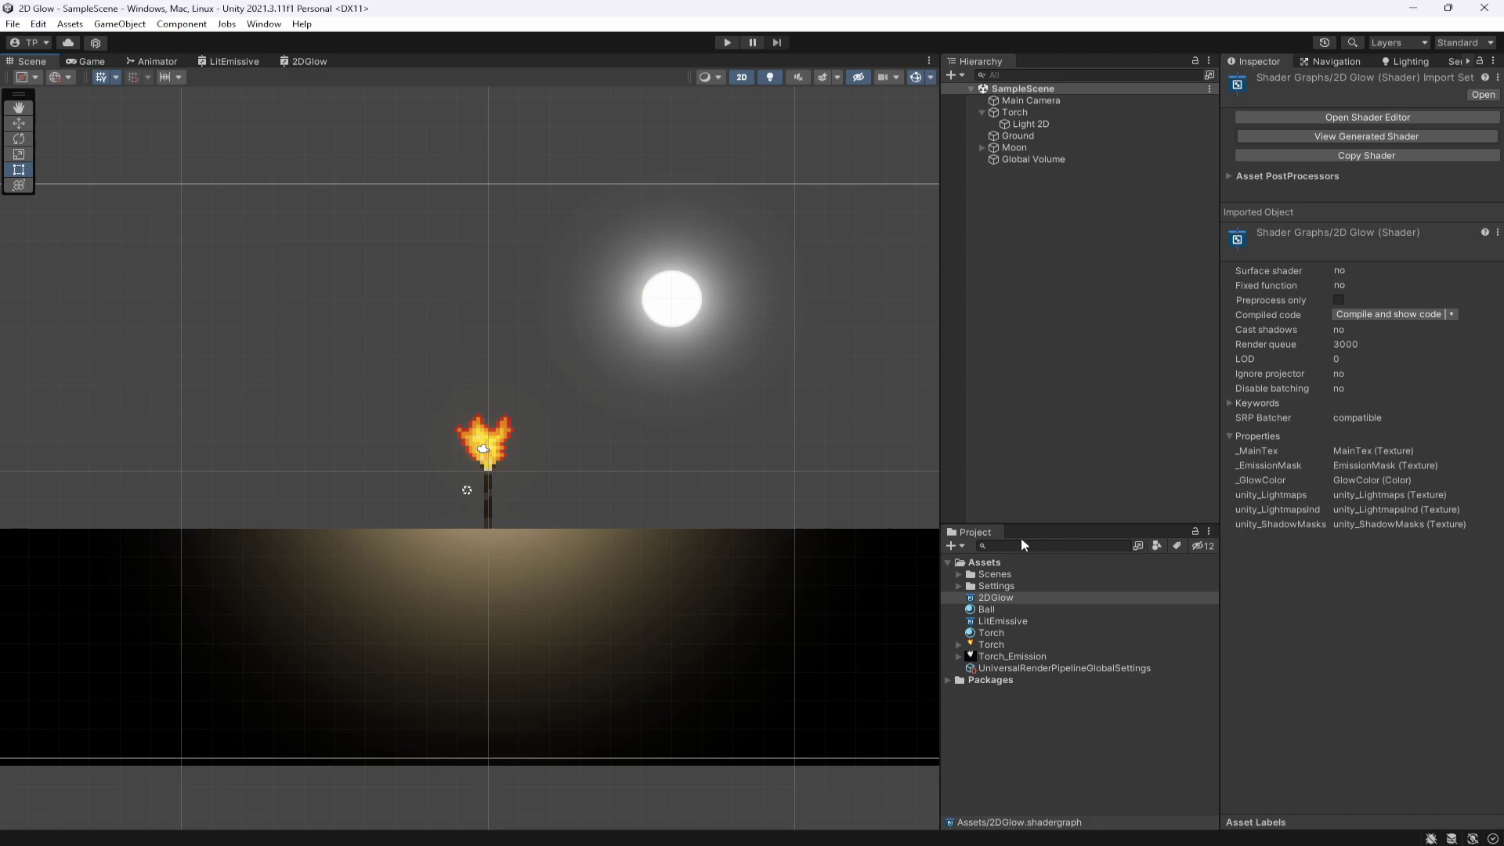
Create a material from the 2DGlow shader graph in Assets and name it TorchGlow
{"action": "left_click", "coordinate": [1006, 598]}
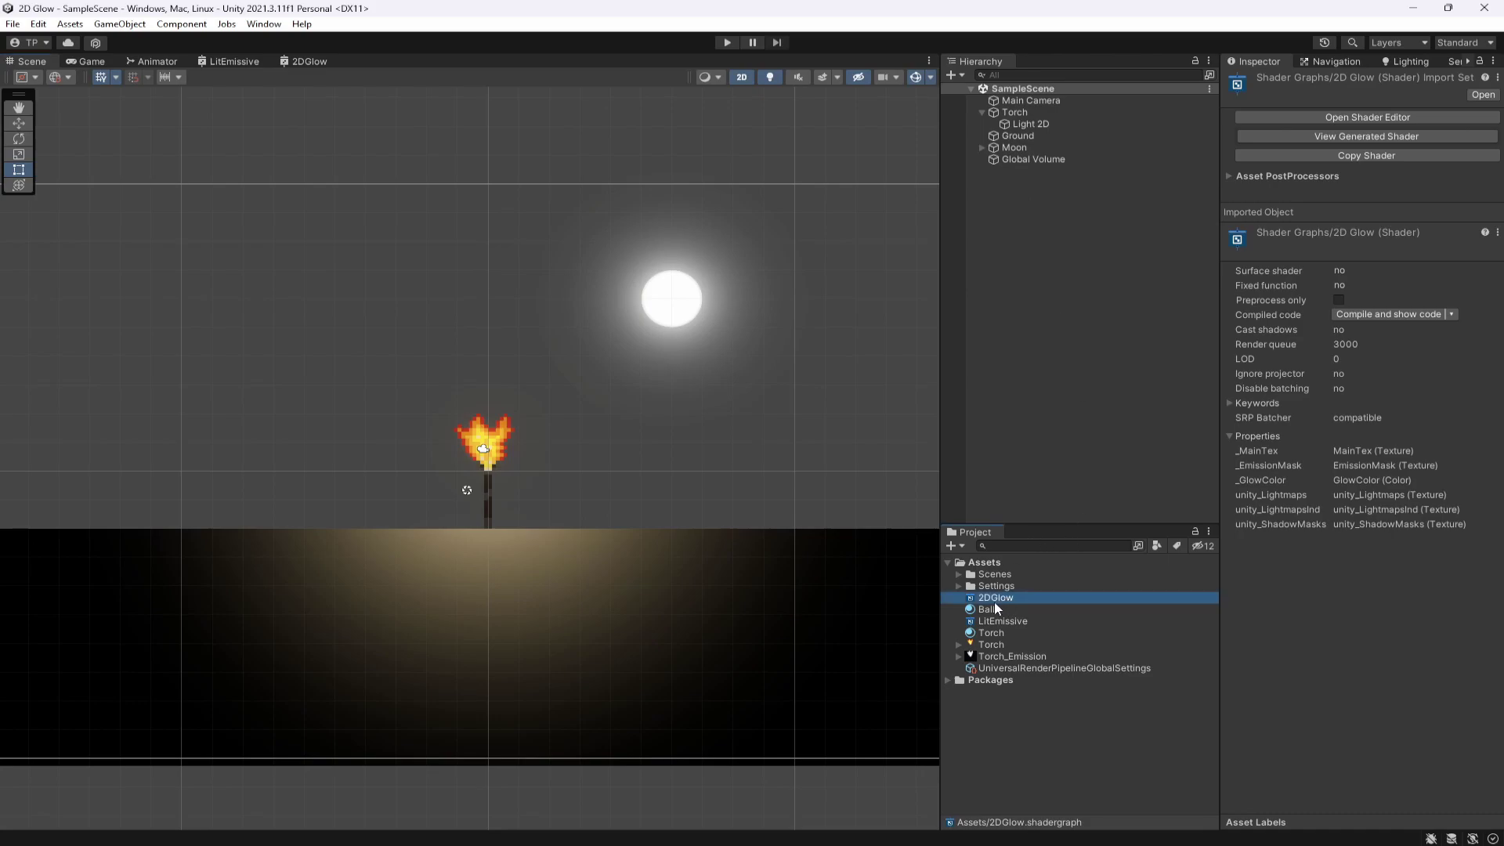
{"action": "right_click", "coordinate": [993, 600]}
{"action": "mouse_move", "coordinate": [1032, 210]}
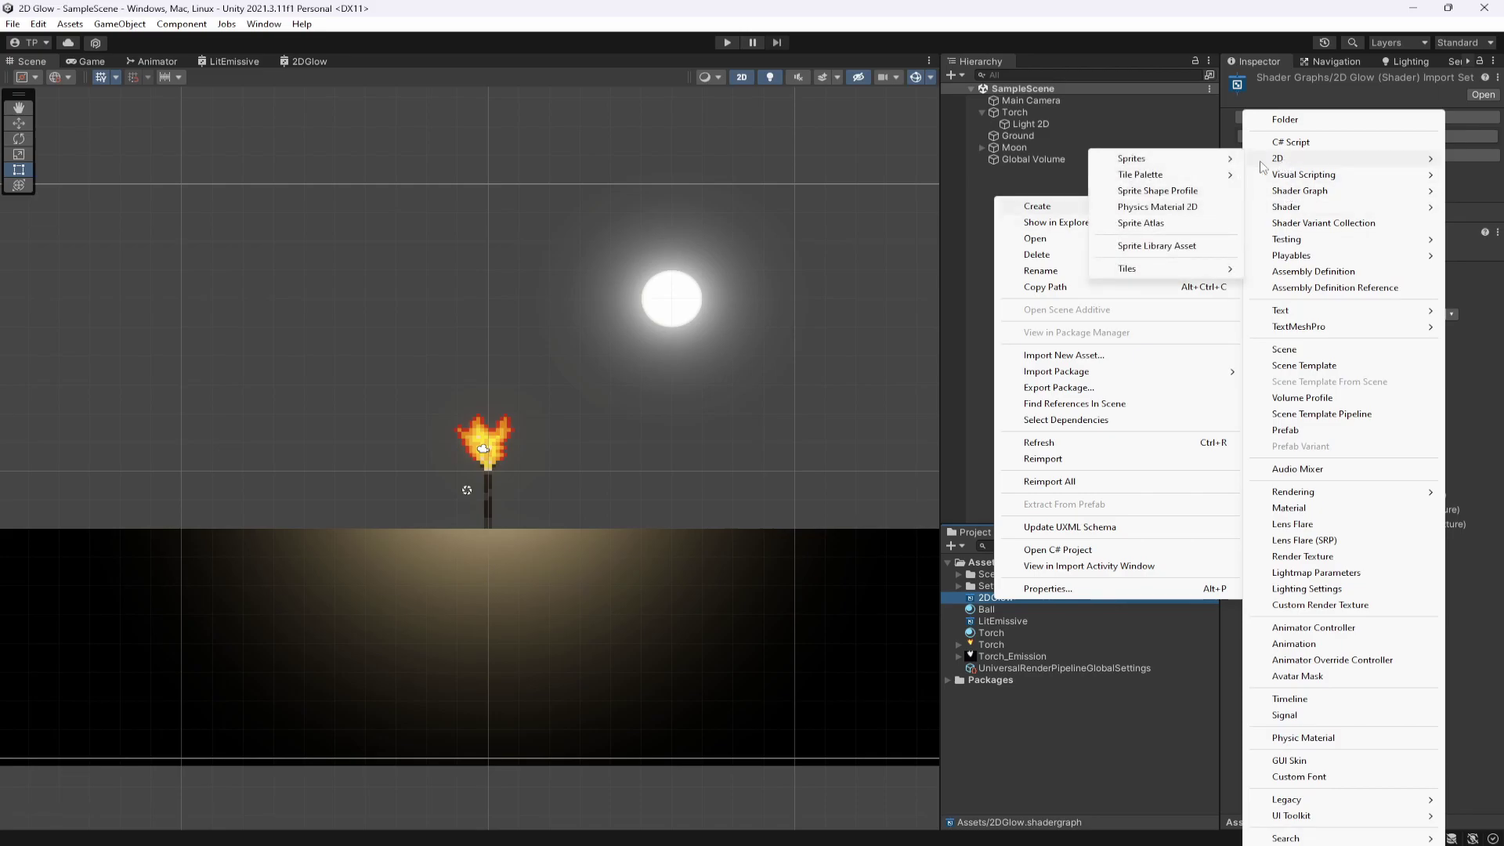
{"action": "left_click", "coordinate": [1305, 508]}
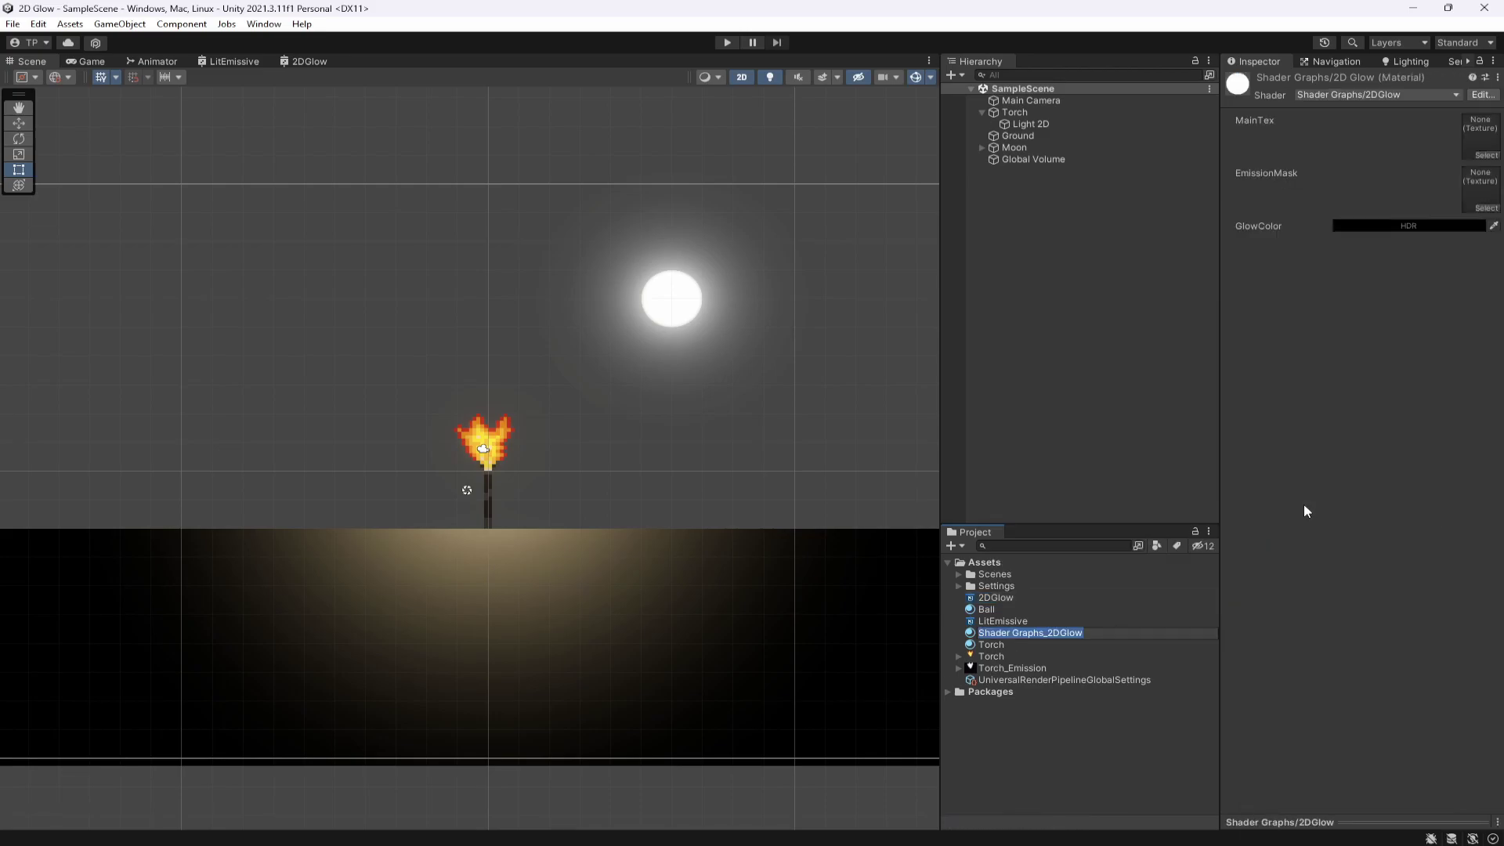
{"action": "type", "text": "TorchGlow"}
{"action": "key", "text": "Return"}
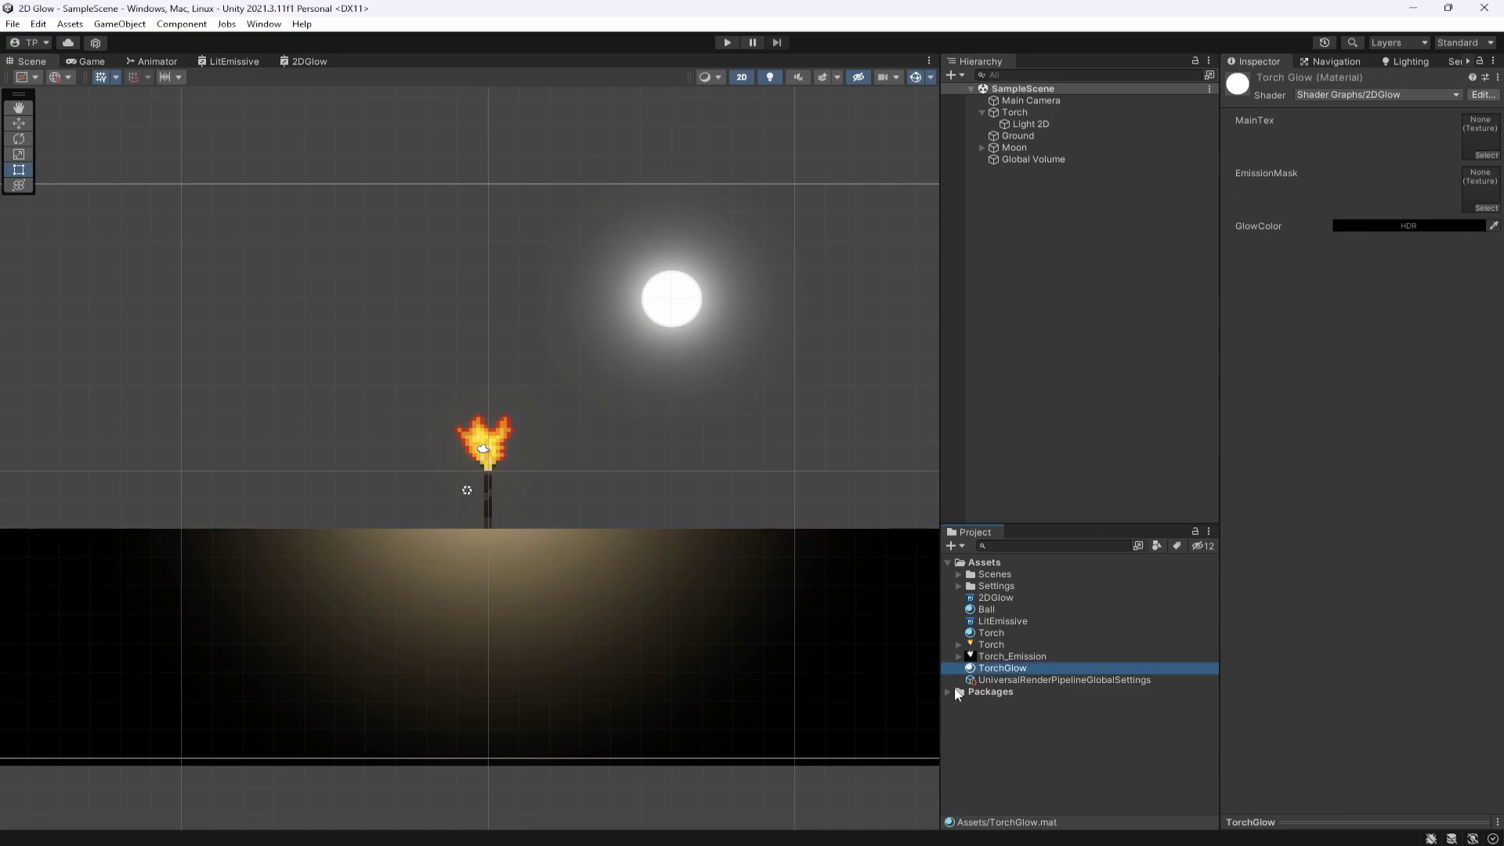
View the Torch and Torch_Emission texture images at full size to compare the sprite with its emission mask
{"action": "left_click", "coordinate": [1008, 661]}
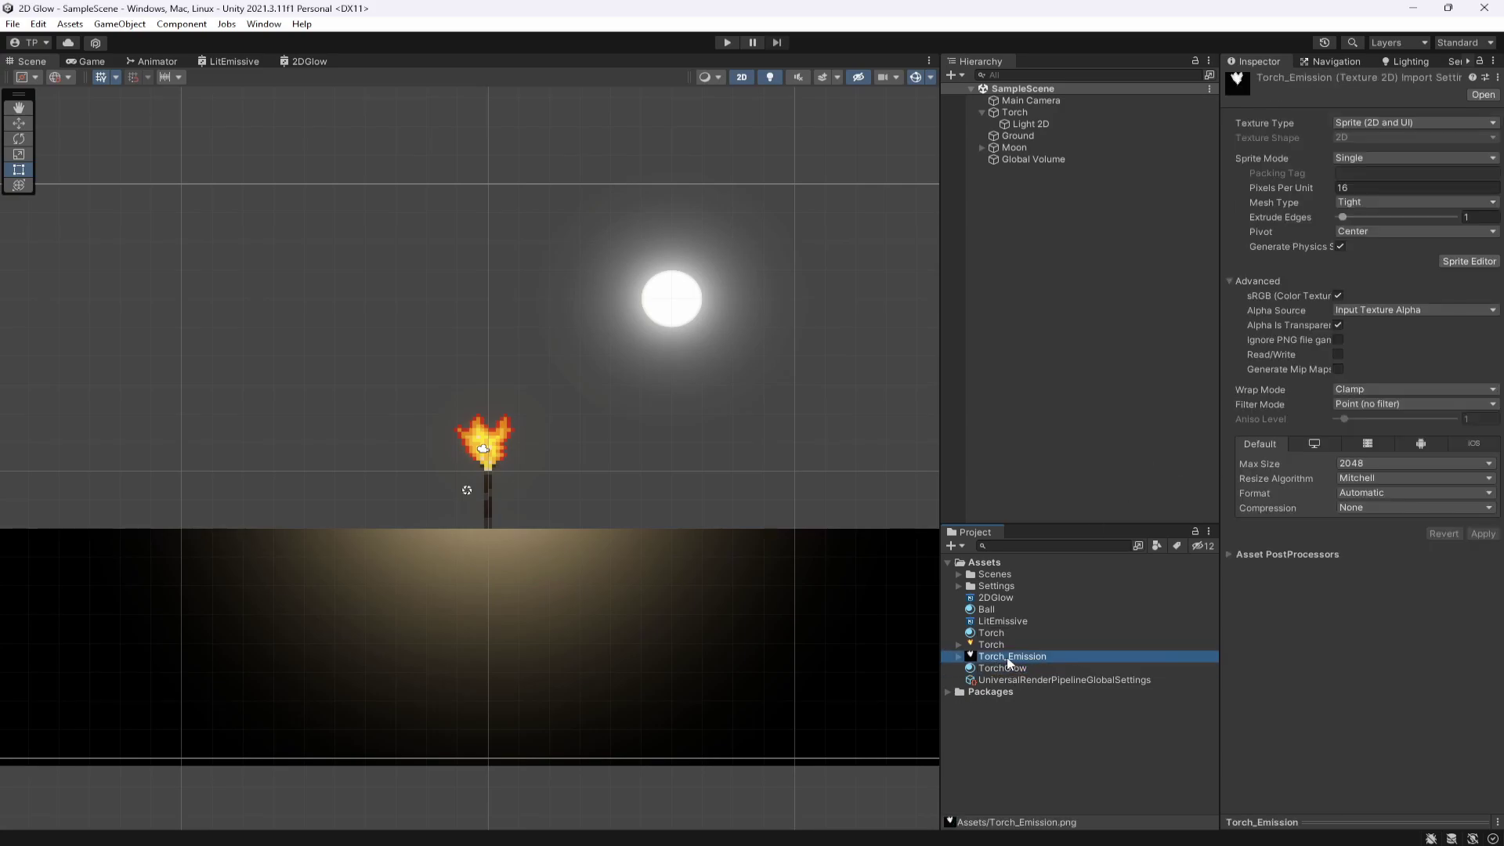
{"action": "left_click", "coordinate": [991, 645]}
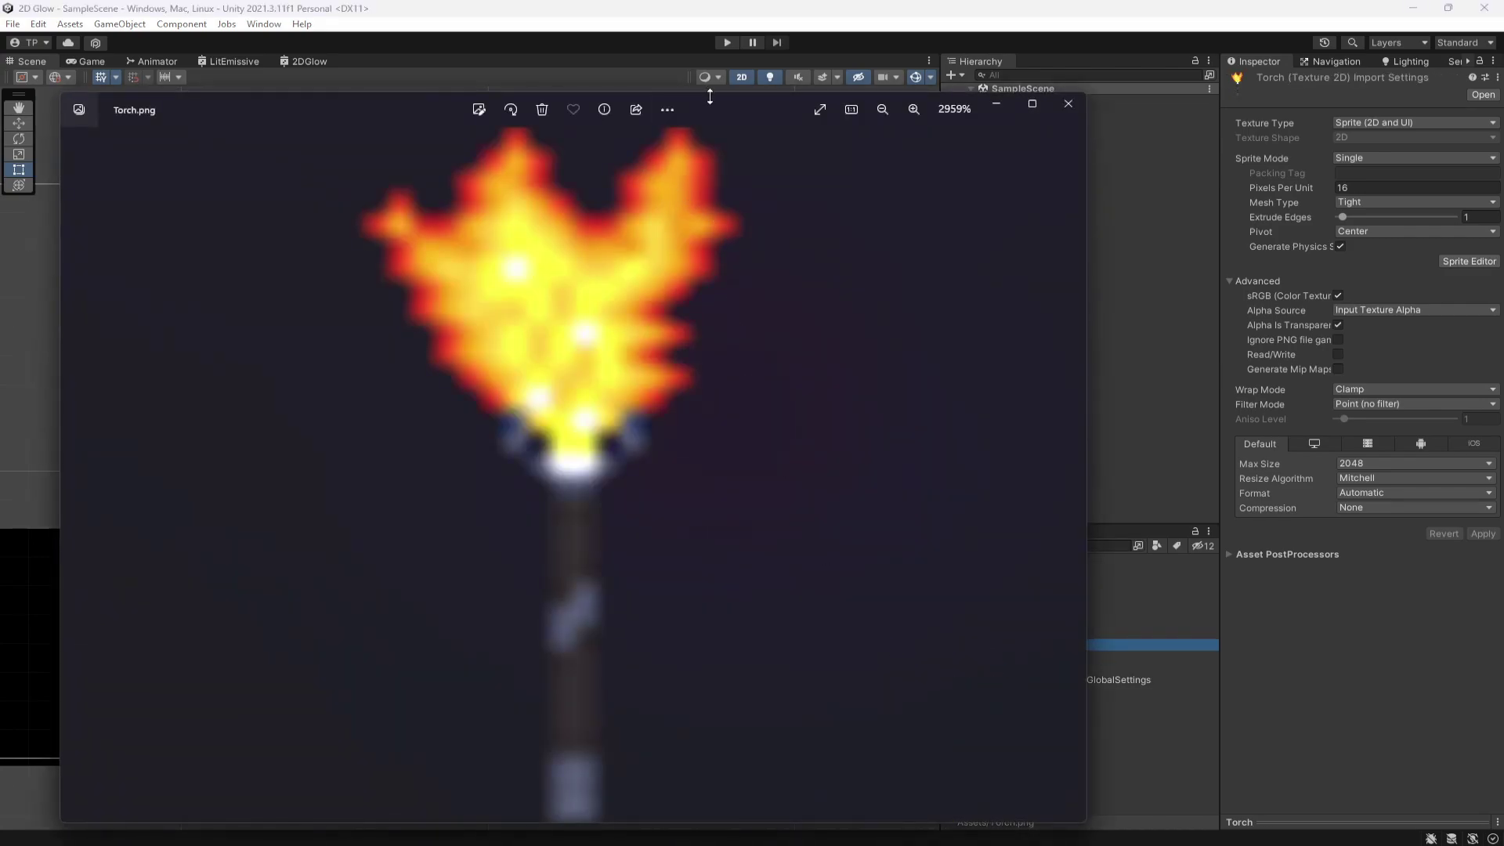
{"action": "left_click_drag", "start_coordinate": [725, 110], "coordinate": [870, 66]}
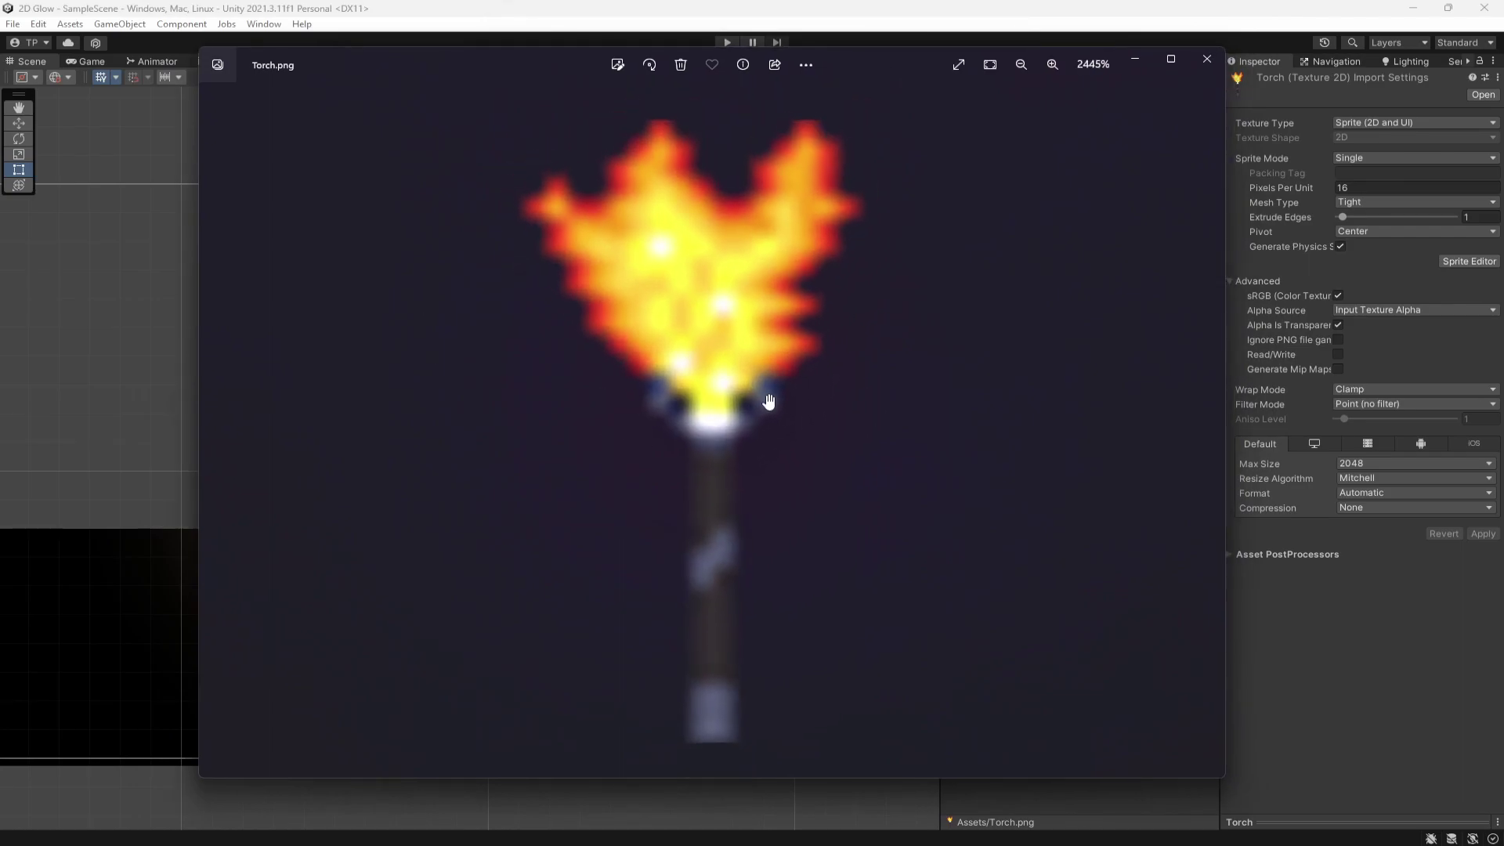
{"action": "left_click", "coordinate": [1206, 59]}
{"action": "double_click", "coordinate": [1027, 653]}
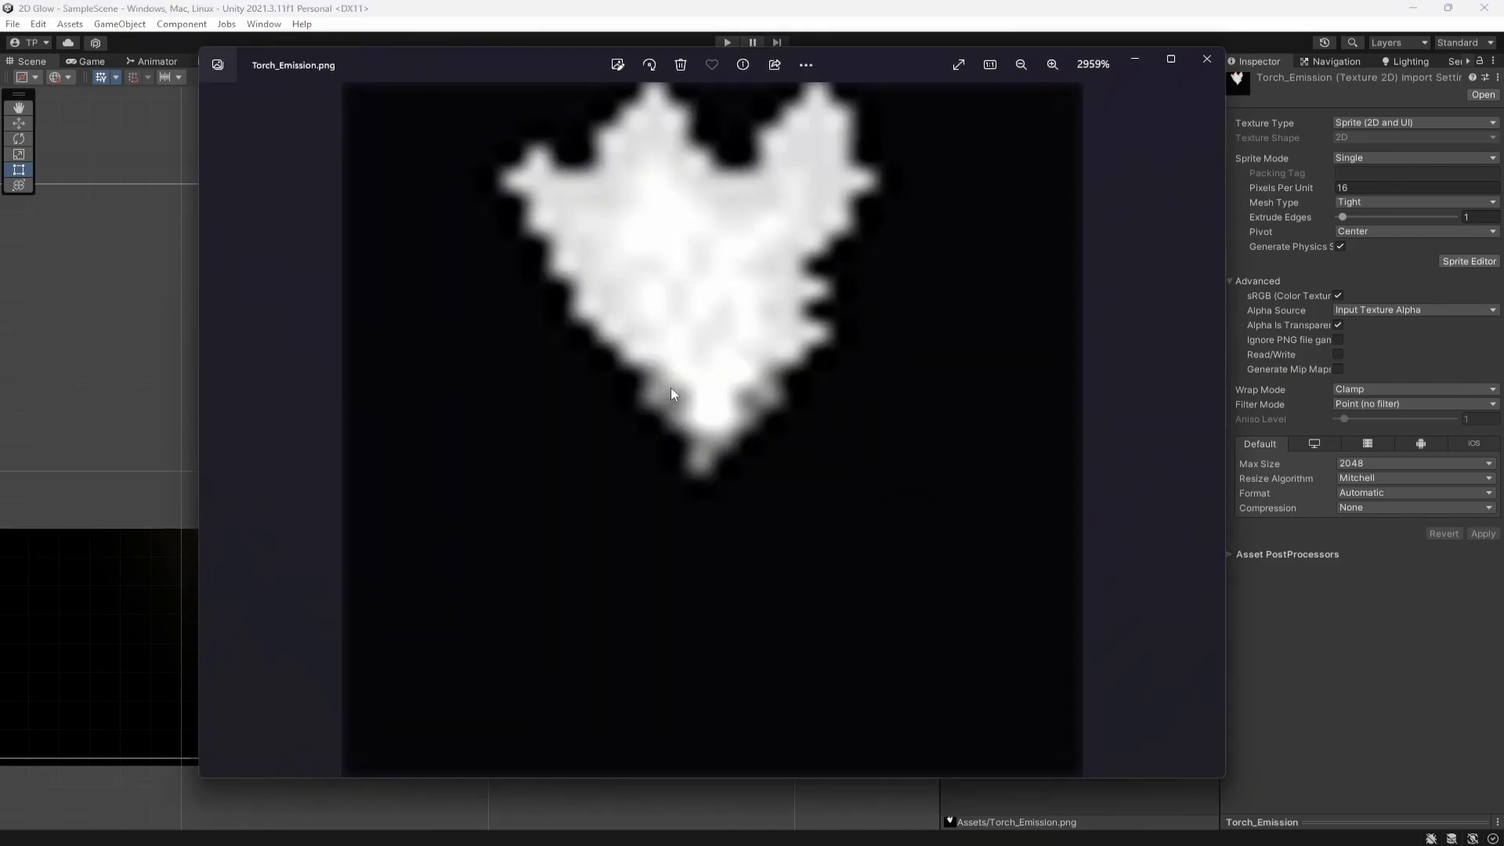
{"action": "left_click_drag", "start_coordinate": [898, 69], "coordinate": [782, 106]}
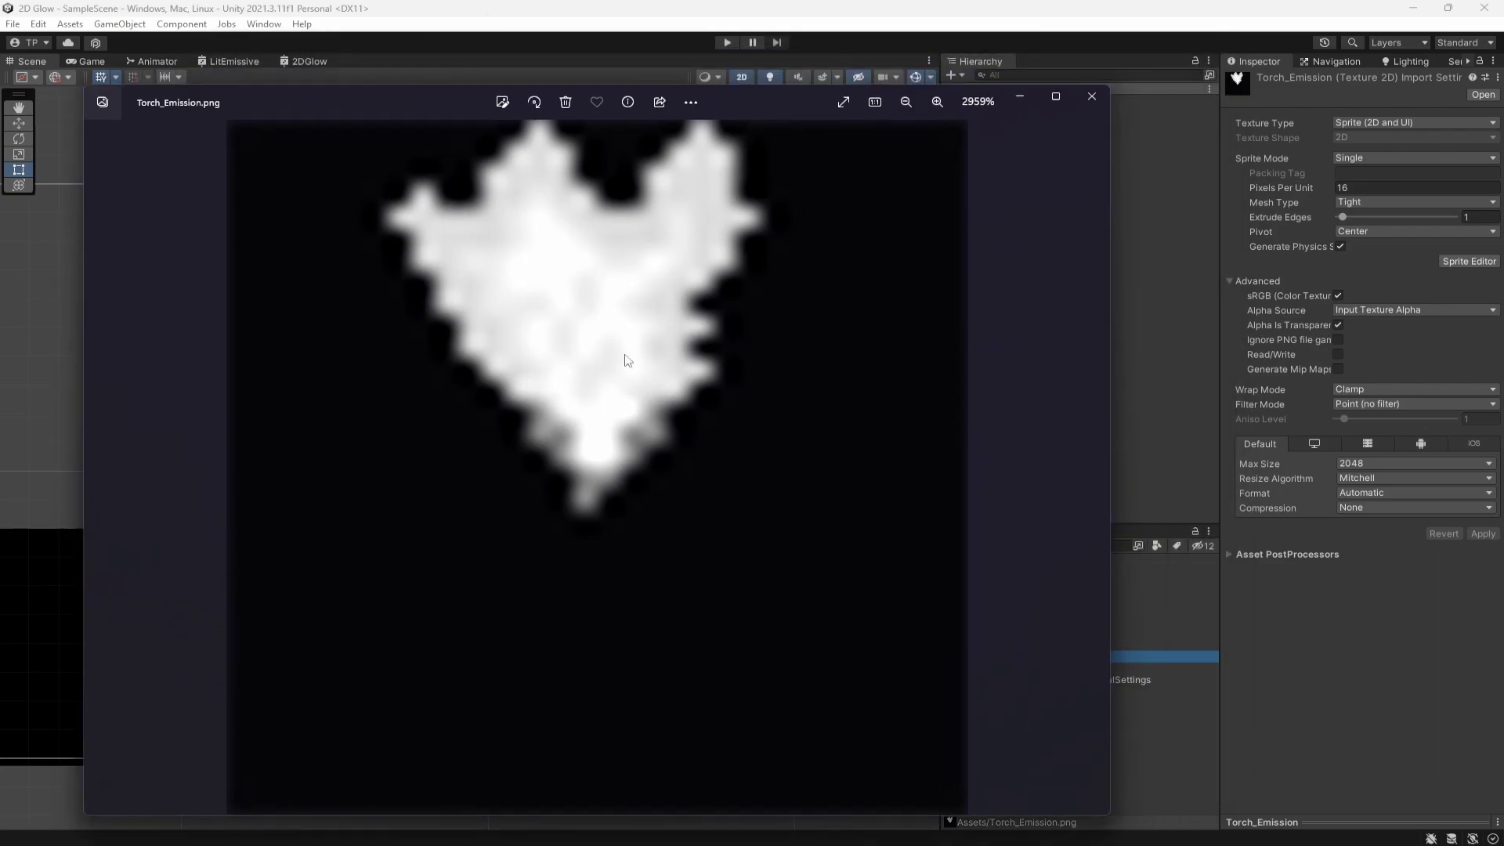
{"action": "left_click_drag", "start_coordinate": [774, 106], "coordinate": [905, 144]}
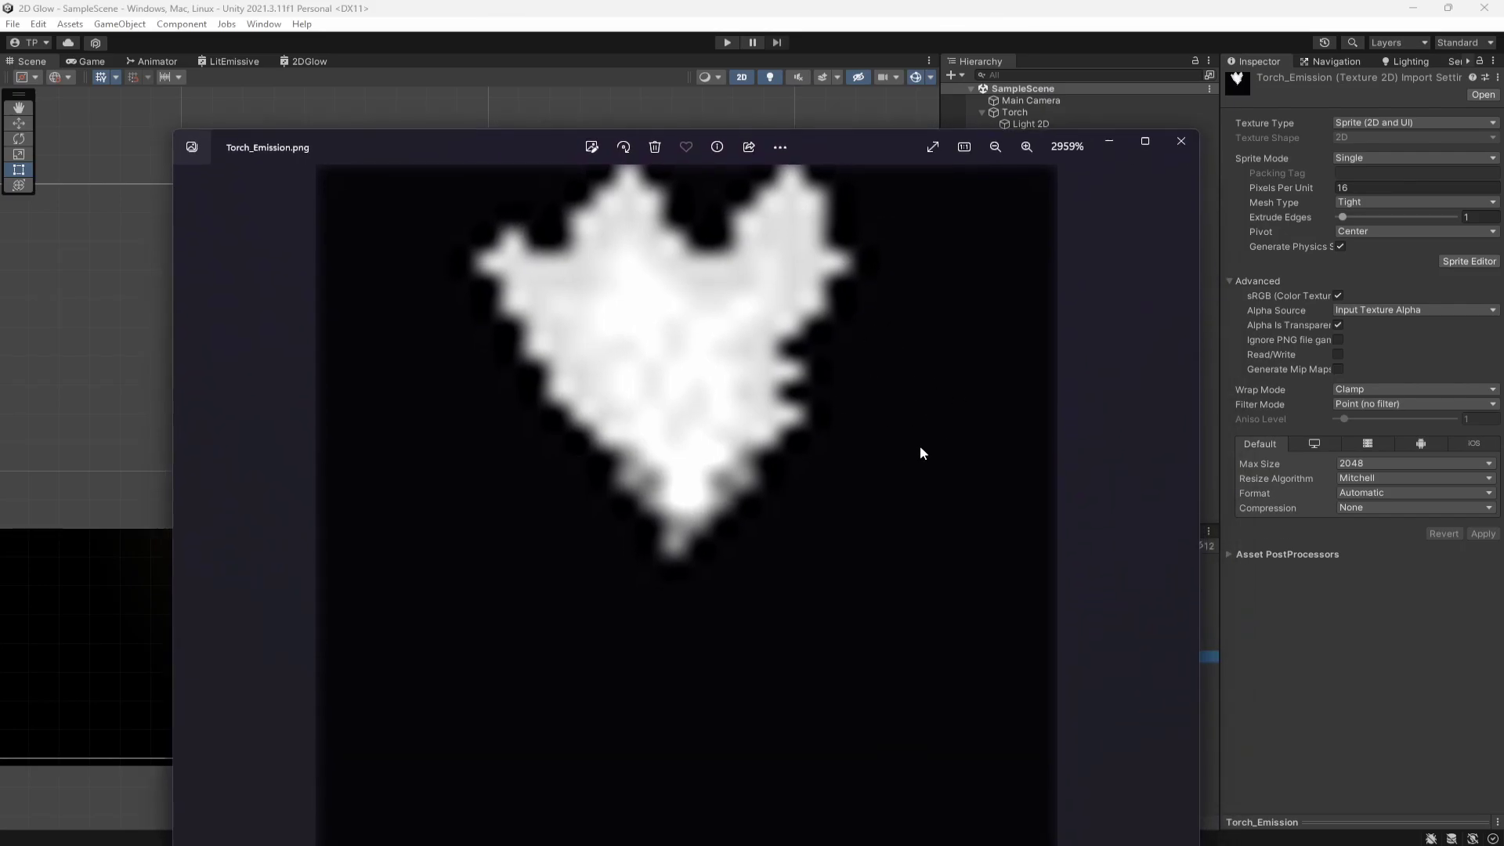
{"action": "left_click", "coordinate": [1182, 141]}
Compare the import settings of the Torch and Torch_Emission textures
{"action": "left_click", "coordinate": [1002, 643]}
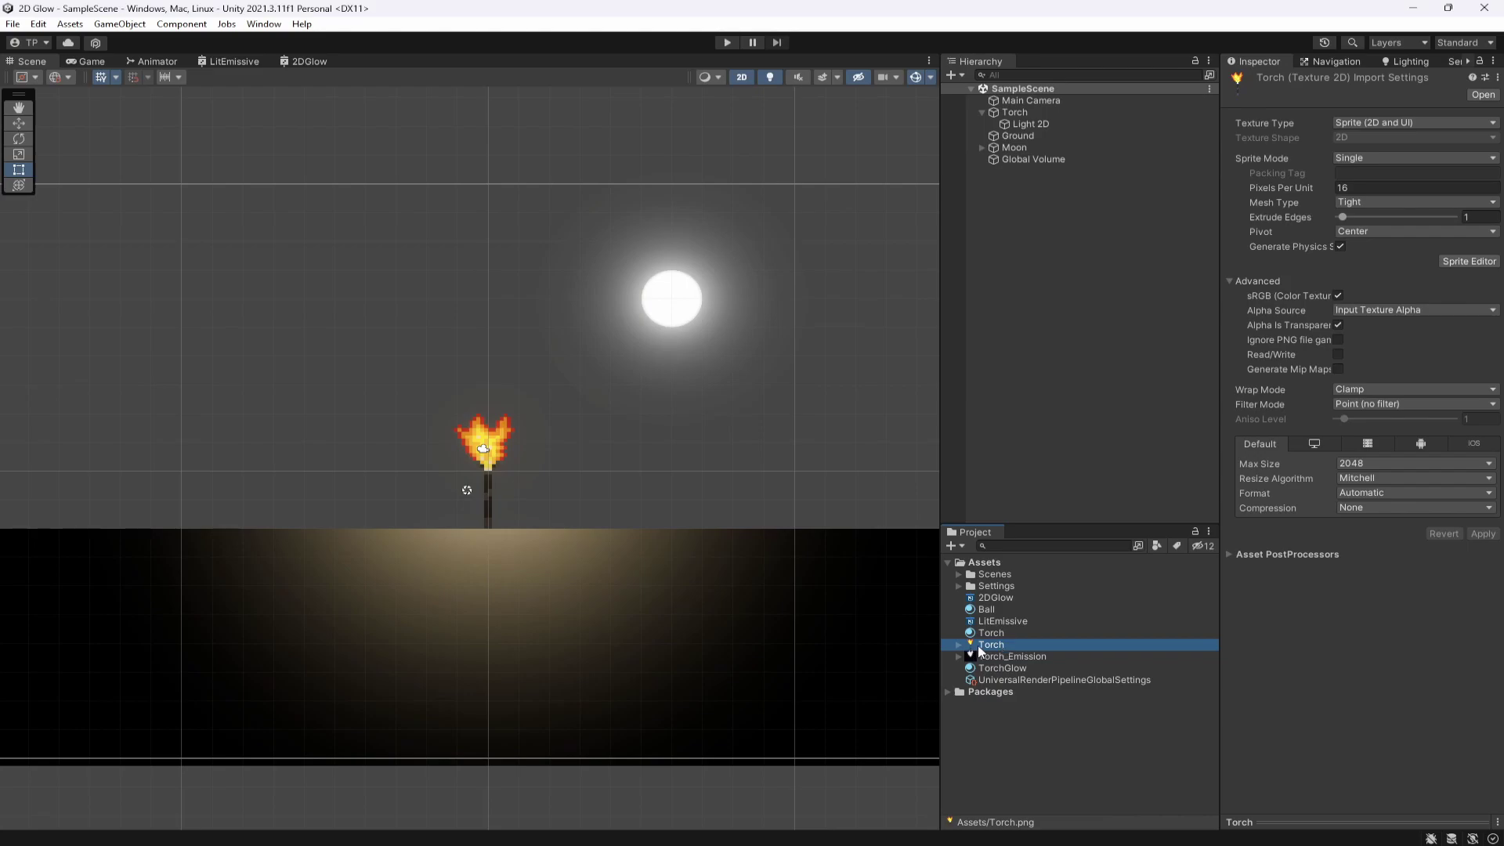
{"action": "left_click", "coordinate": [995, 656]}
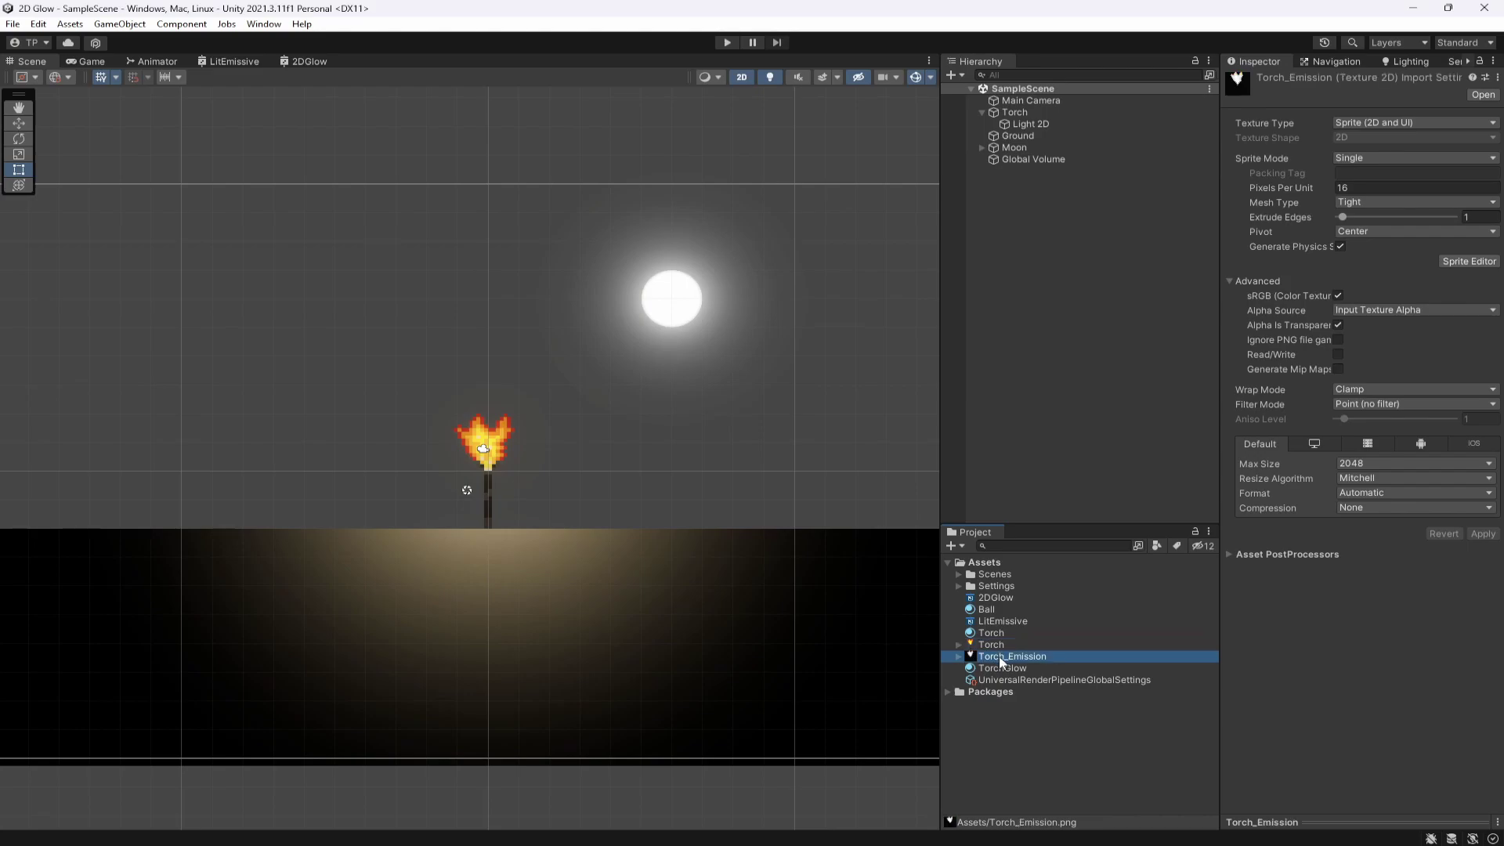
{"action": "left_click", "coordinate": [983, 649]}
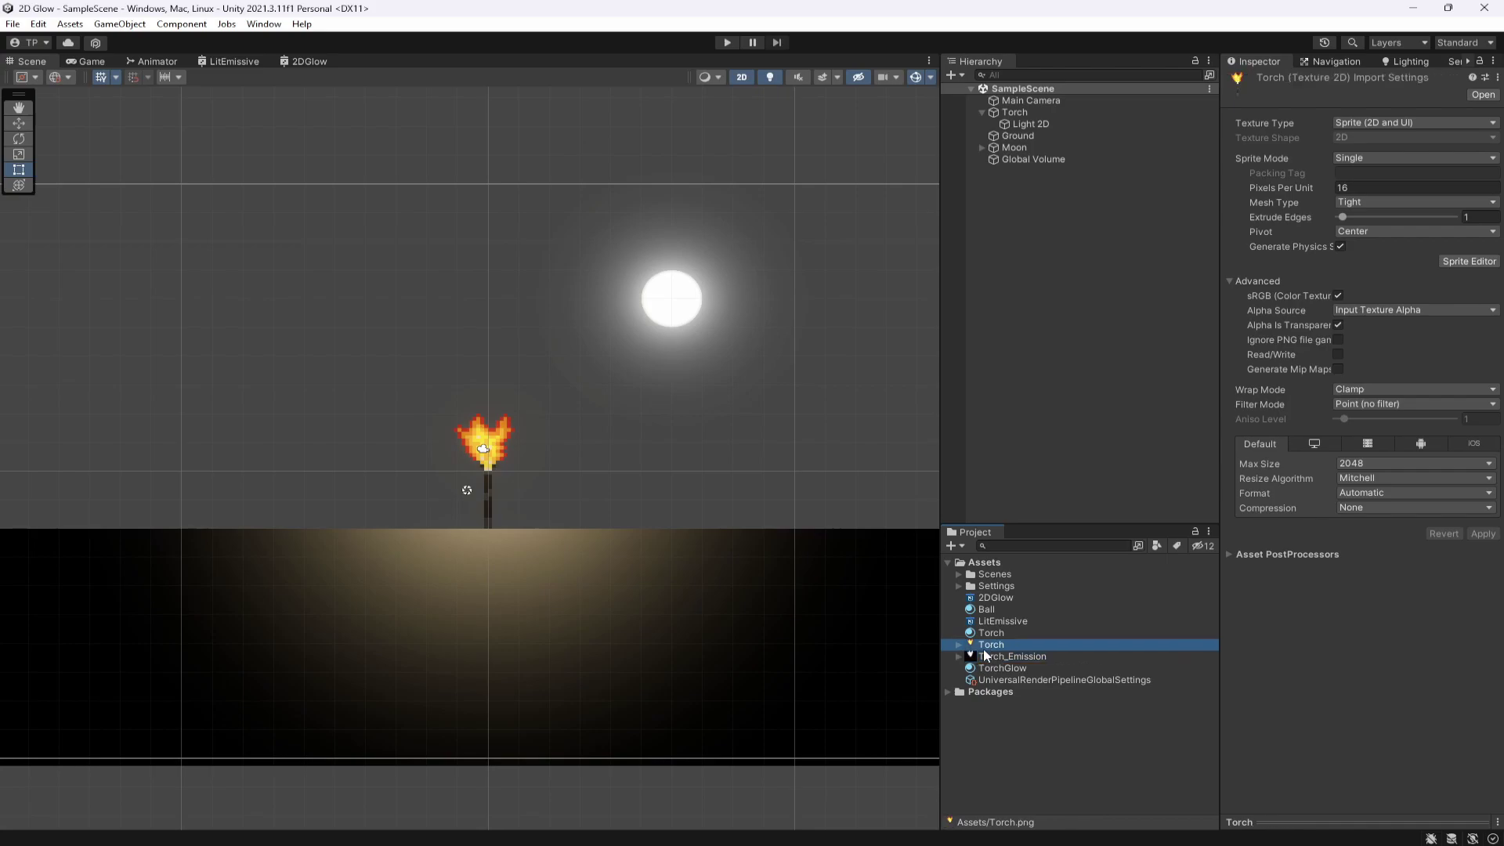
{"action": "left_click", "coordinate": [988, 657]}
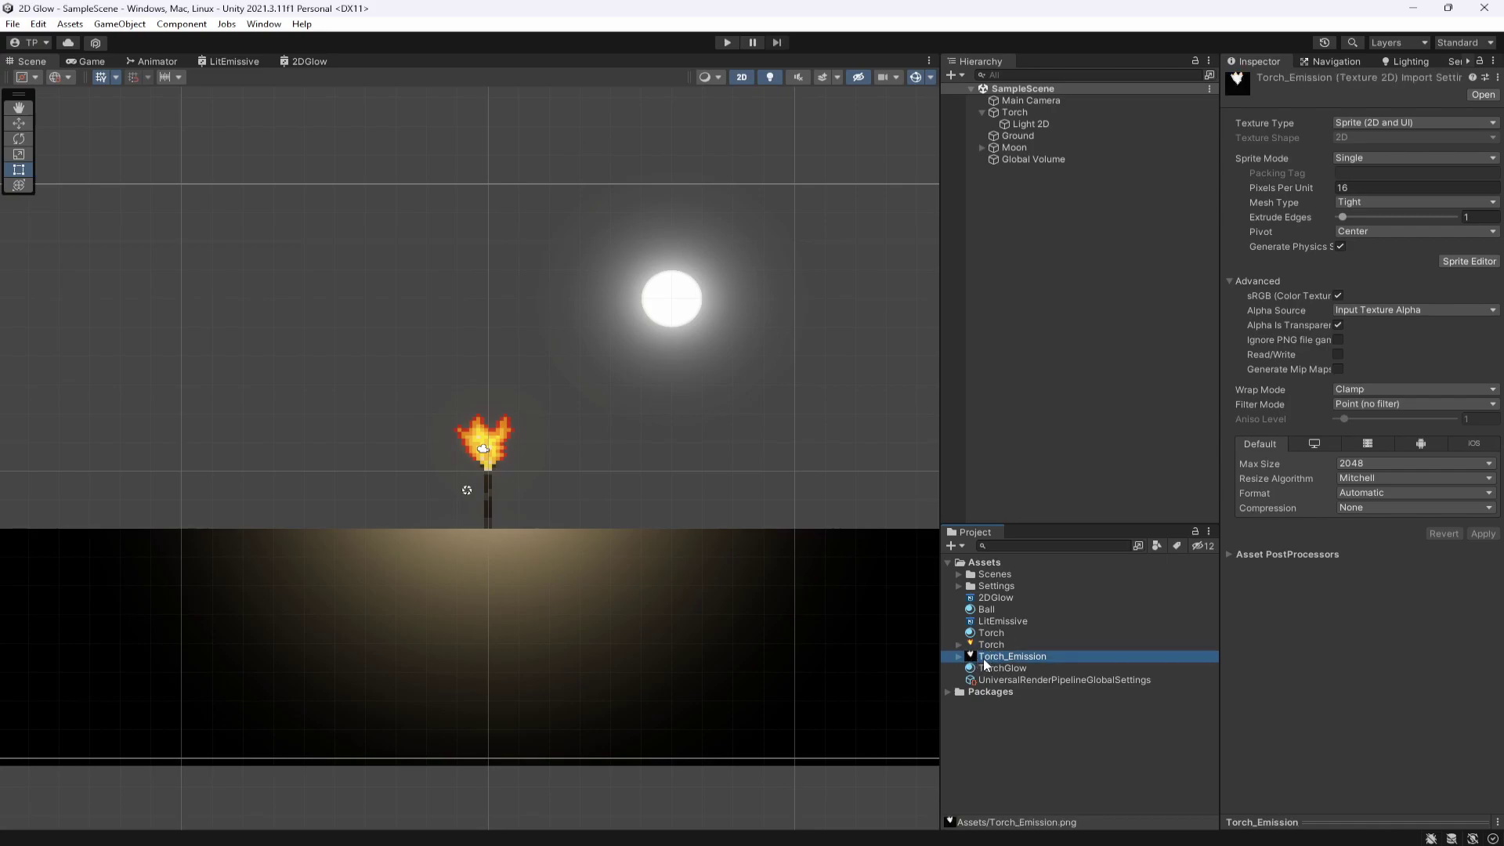
{"action": "left_click", "coordinate": [993, 647]}
{"action": "left_click", "coordinate": [992, 658]}
{"action": "left_click", "coordinate": [988, 644]}
Assign Torch_Emission as the TorchGlow material's EmissionMask and apply TorchGlow to the Torch object's Sprite Renderer, saving the scene
{"action": "left_click", "coordinate": [997, 669]}
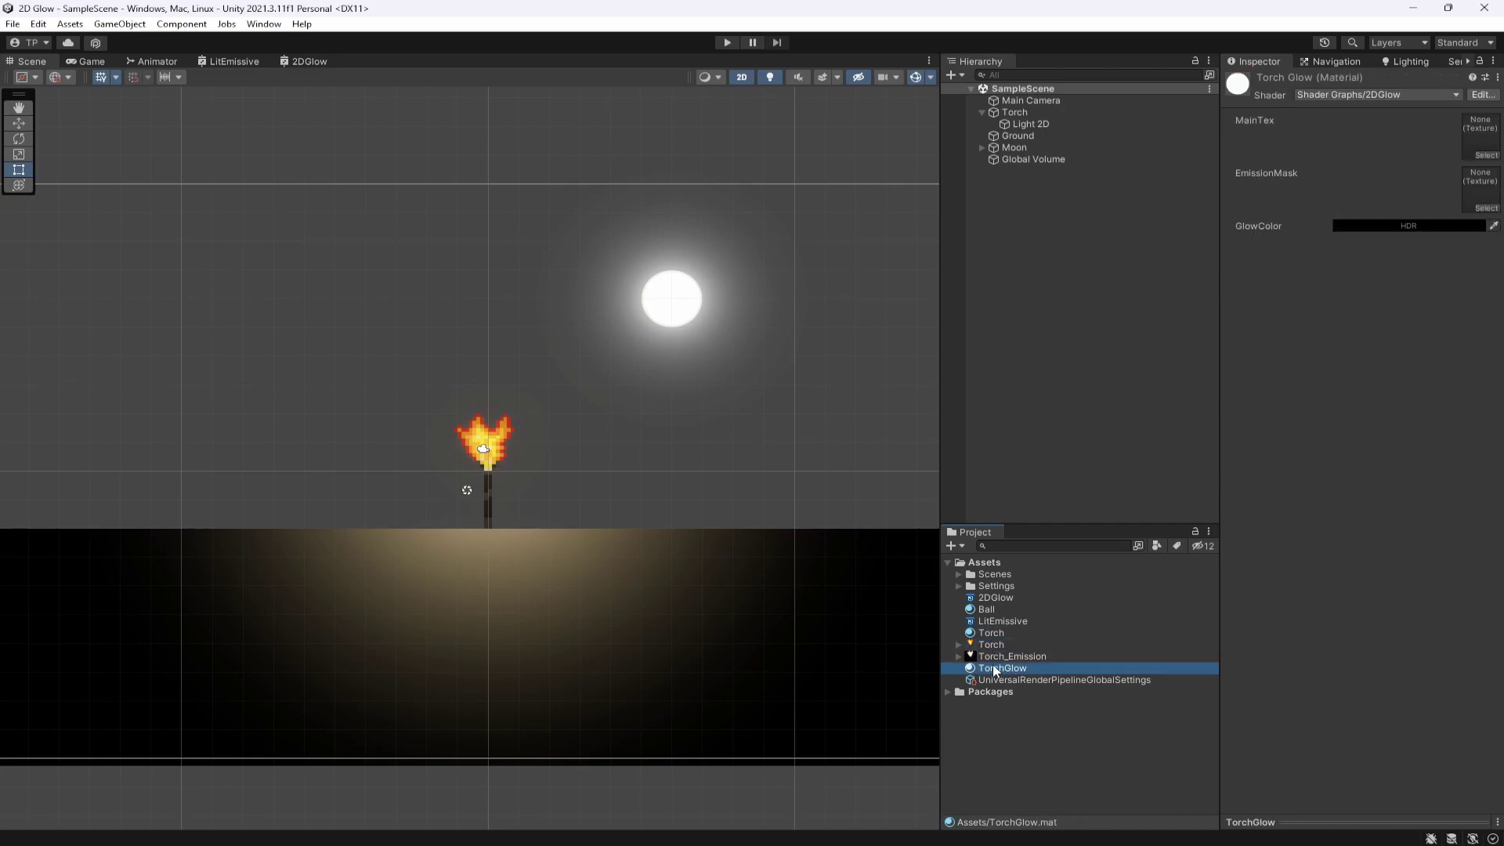
{"action": "left_click_drag", "start_coordinate": [998, 660], "coordinate": [1480, 192]}
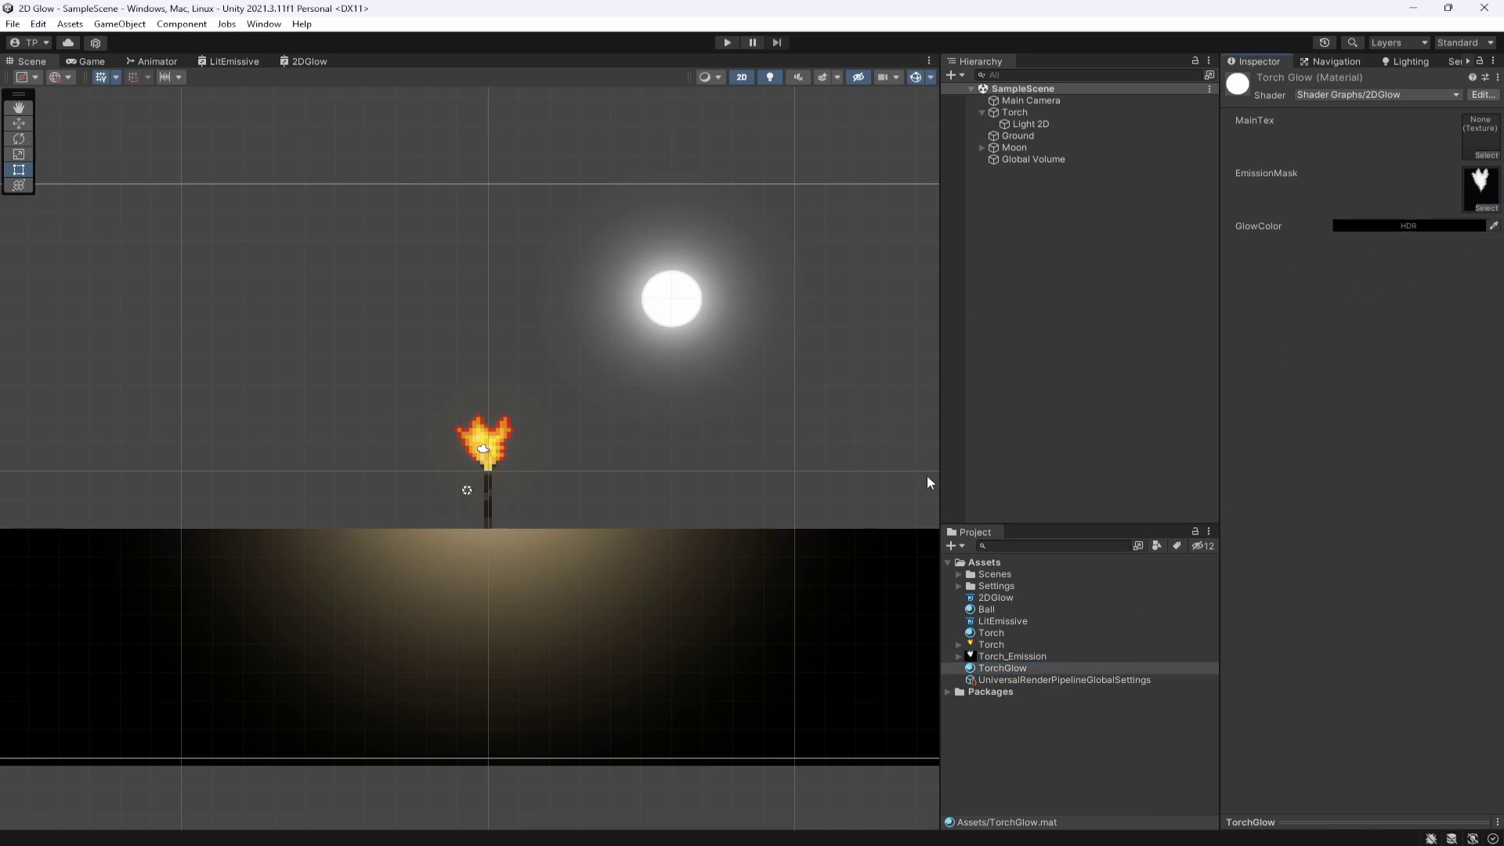
{"action": "left_click", "coordinate": [1016, 112]}
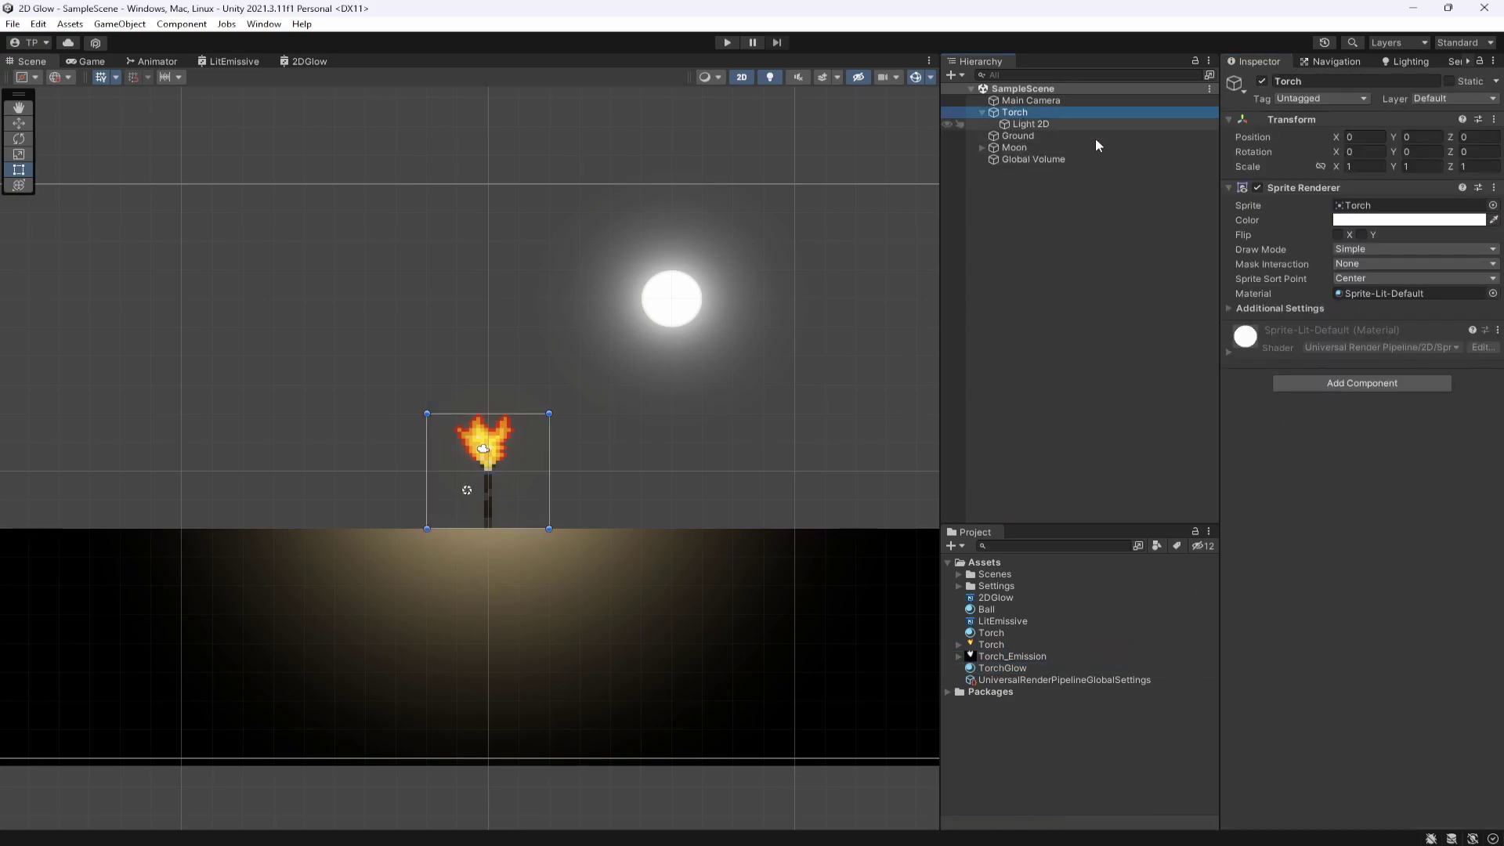
{"action": "left_click_drag", "start_coordinate": [989, 668], "coordinate": [1382, 295]}
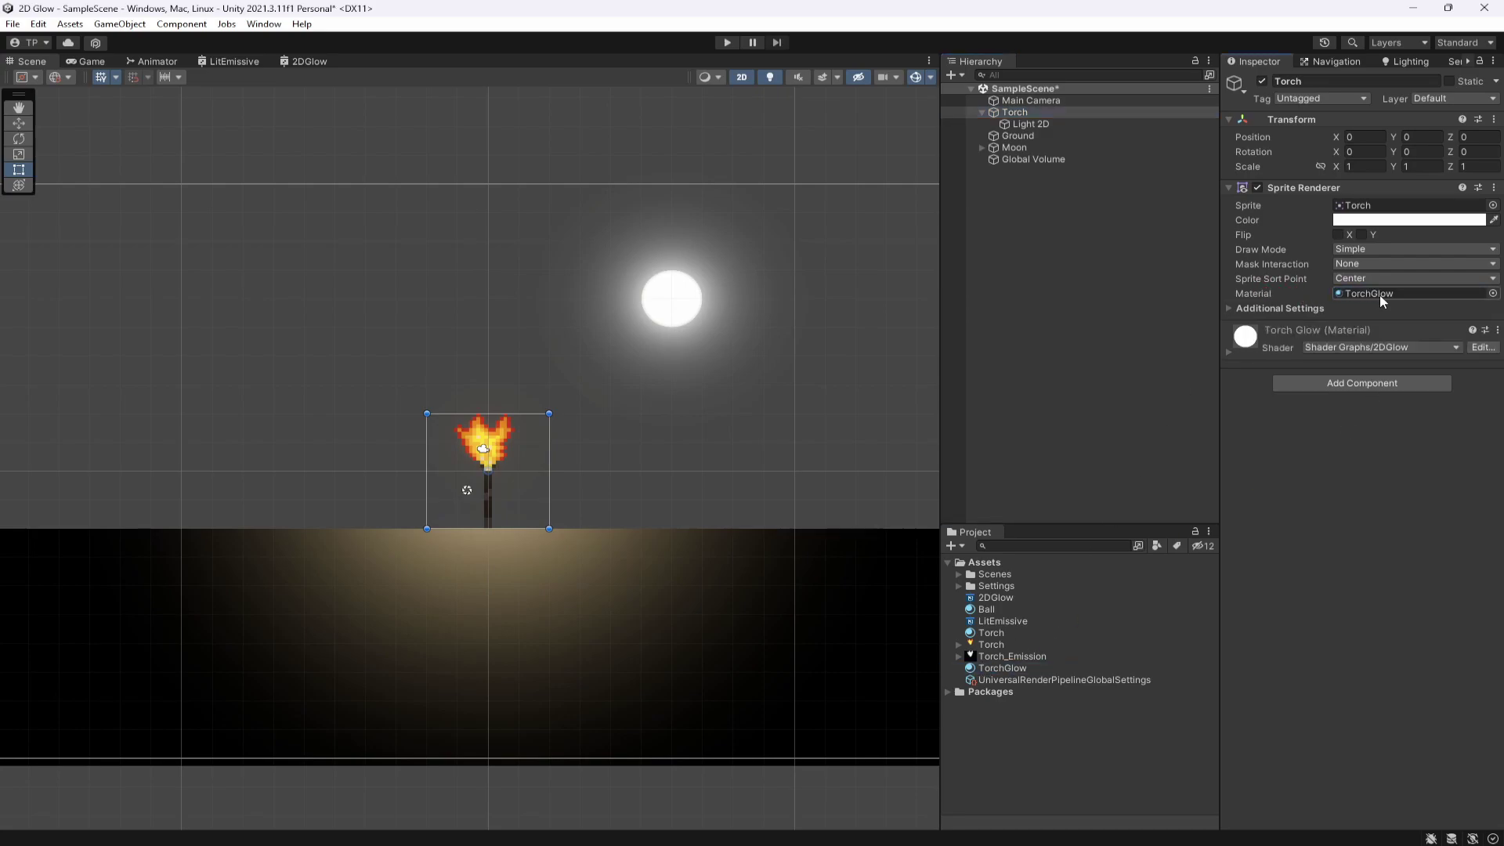
{"action": "key", "text": "ctrl+s"}
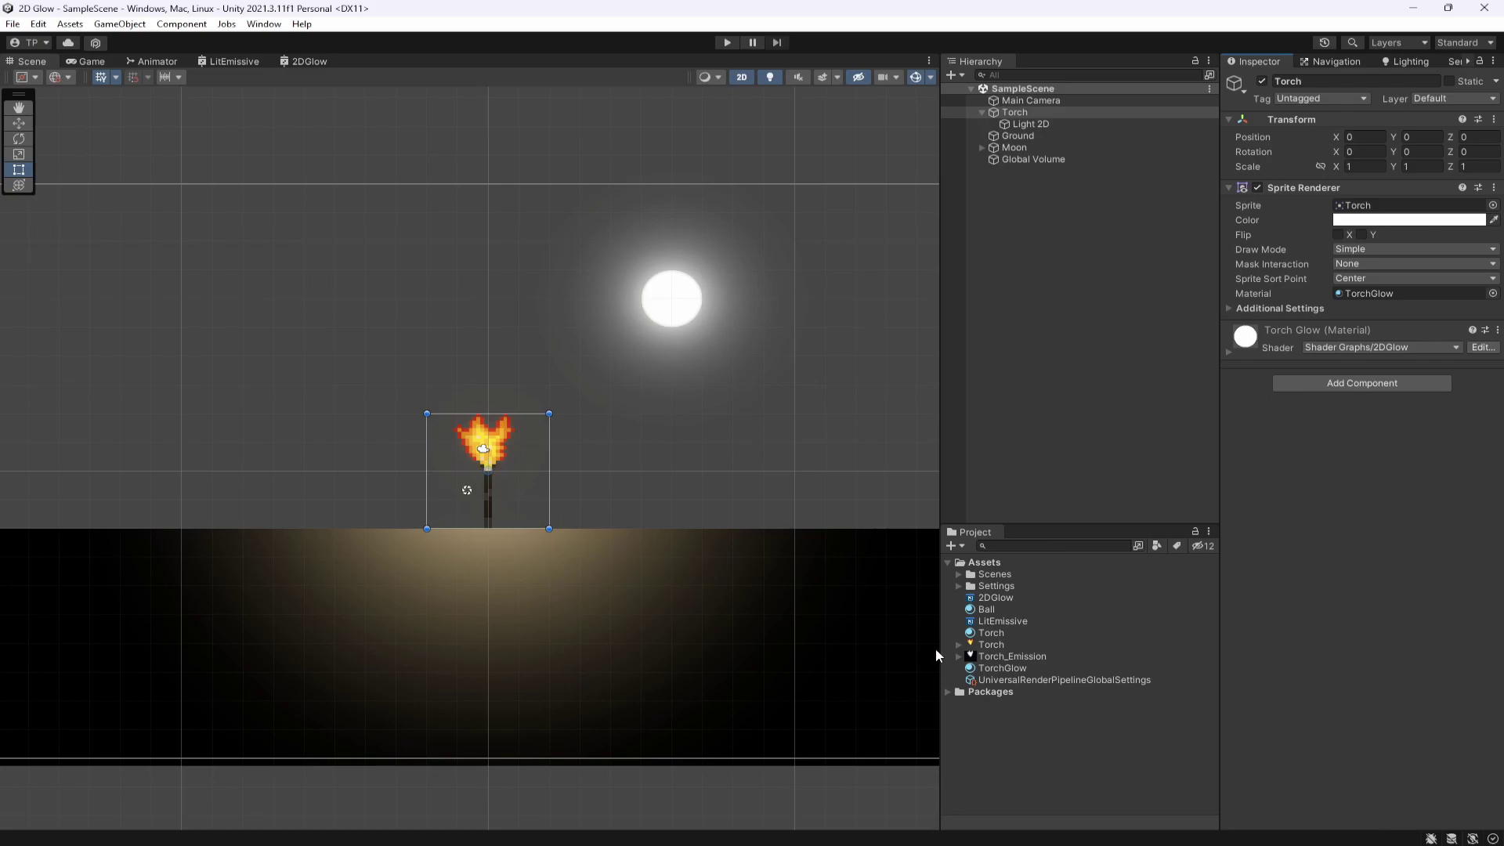
Set the TorchGlow material's GlowColor to white with RGB 255, 255, 255
{"action": "left_click", "coordinate": [984, 672]}
{"action": "left_click", "coordinate": [1367, 226]}
{"action": "left_click_drag", "start_coordinate": [1379, 365], "coordinate": [1230, 275]}
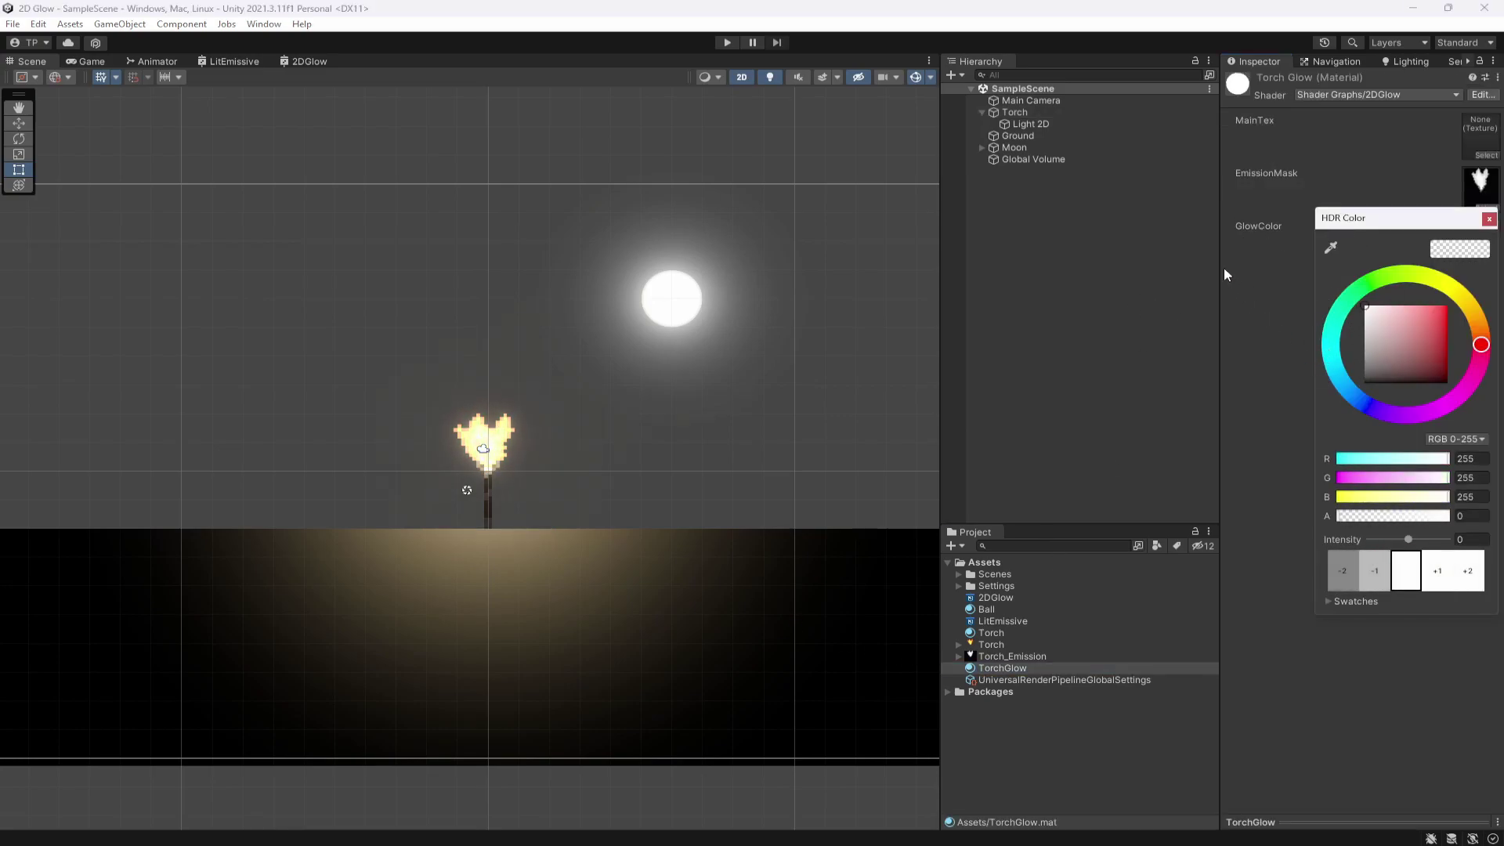
Switch to the Game view and raise the GlowColor's HDR intensity to 2
{"action": "left_click", "coordinate": [79, 64]}
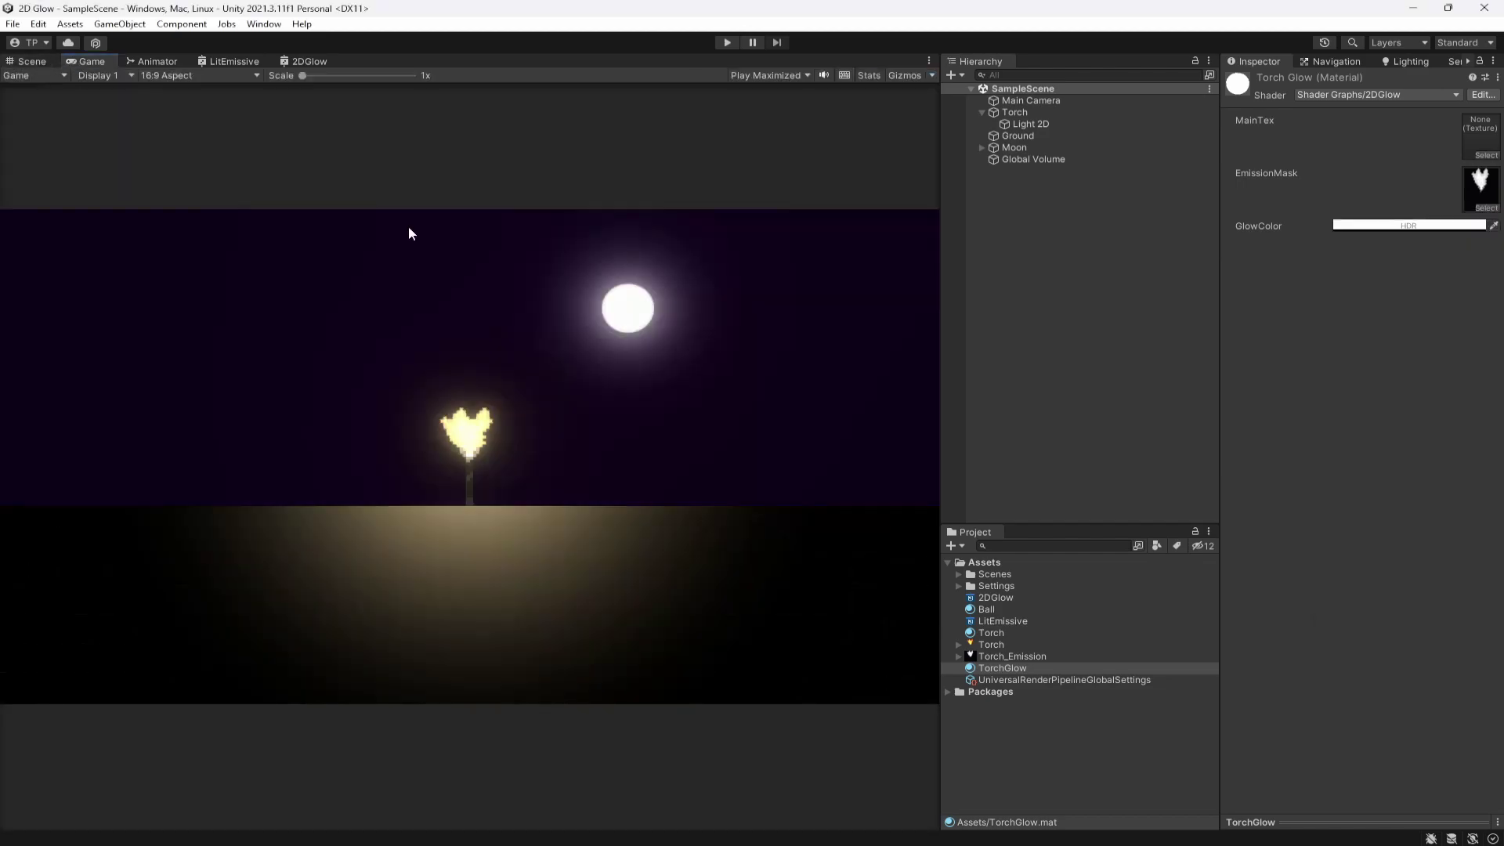
{"action": "left_click", "coordinate": [1380, 229]}
{"action": "left_click", "coordinate": [1448, 573]}
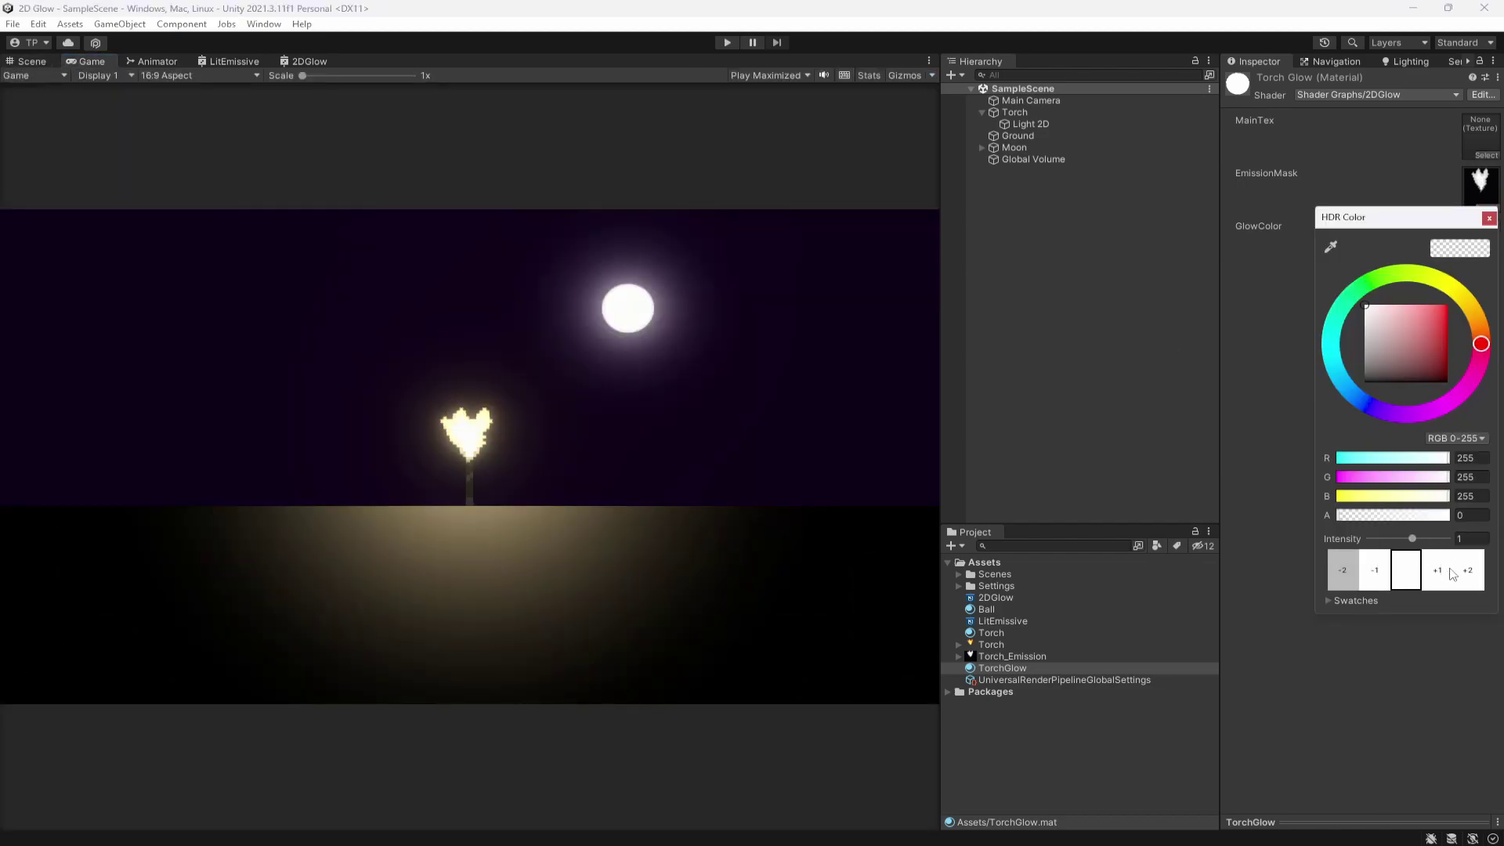
{"action": "left_click", "coordinate": [1450, 575]}
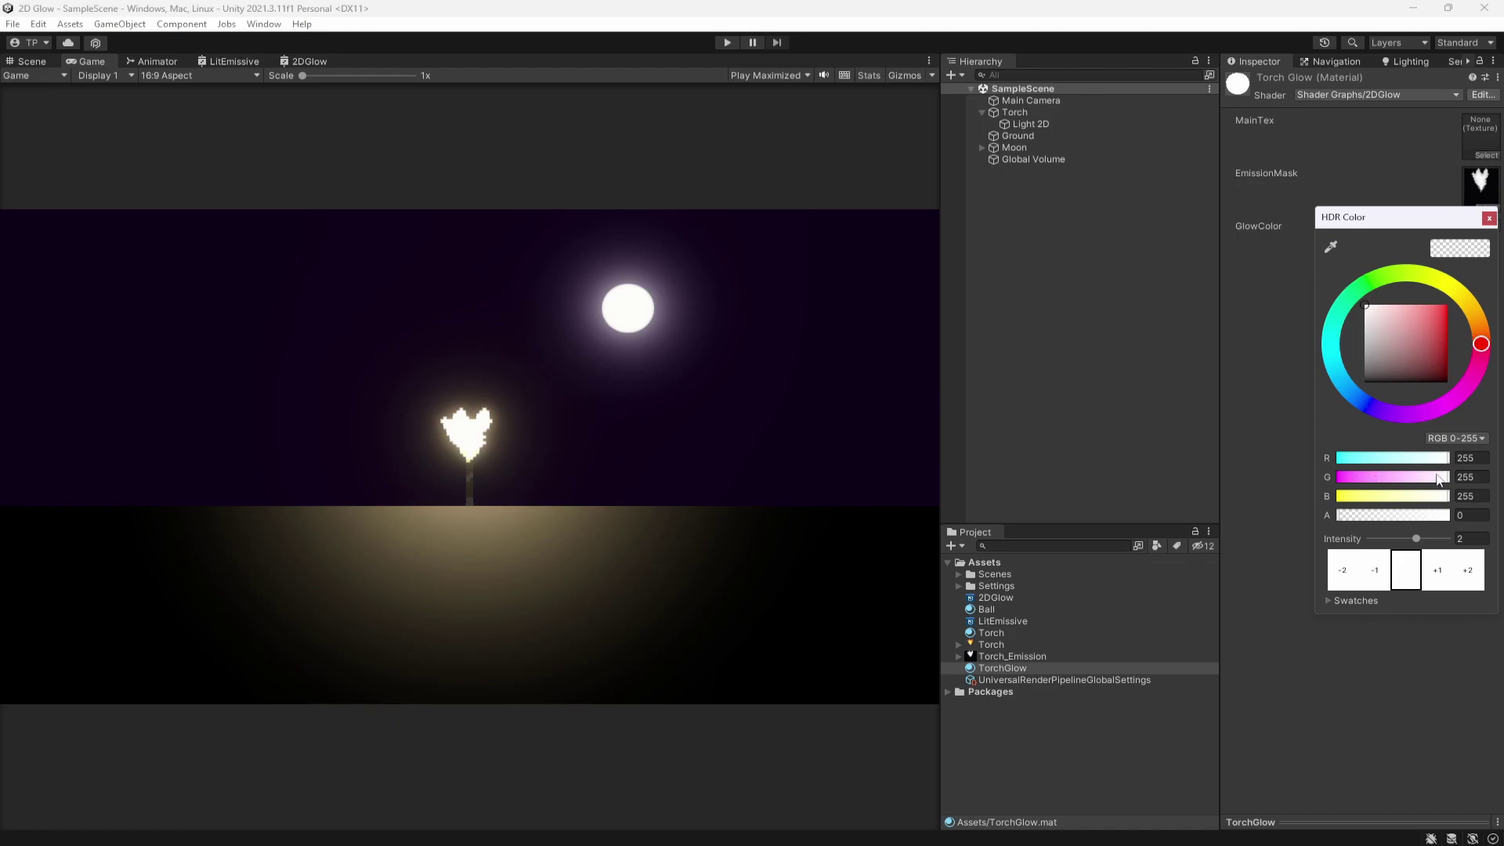
Make the GlowColor pure red by setting its green and blue channels to 0
{"action": "left_click", "coordinate": [1470, 477]}
{"action": "type", "text": "0"}
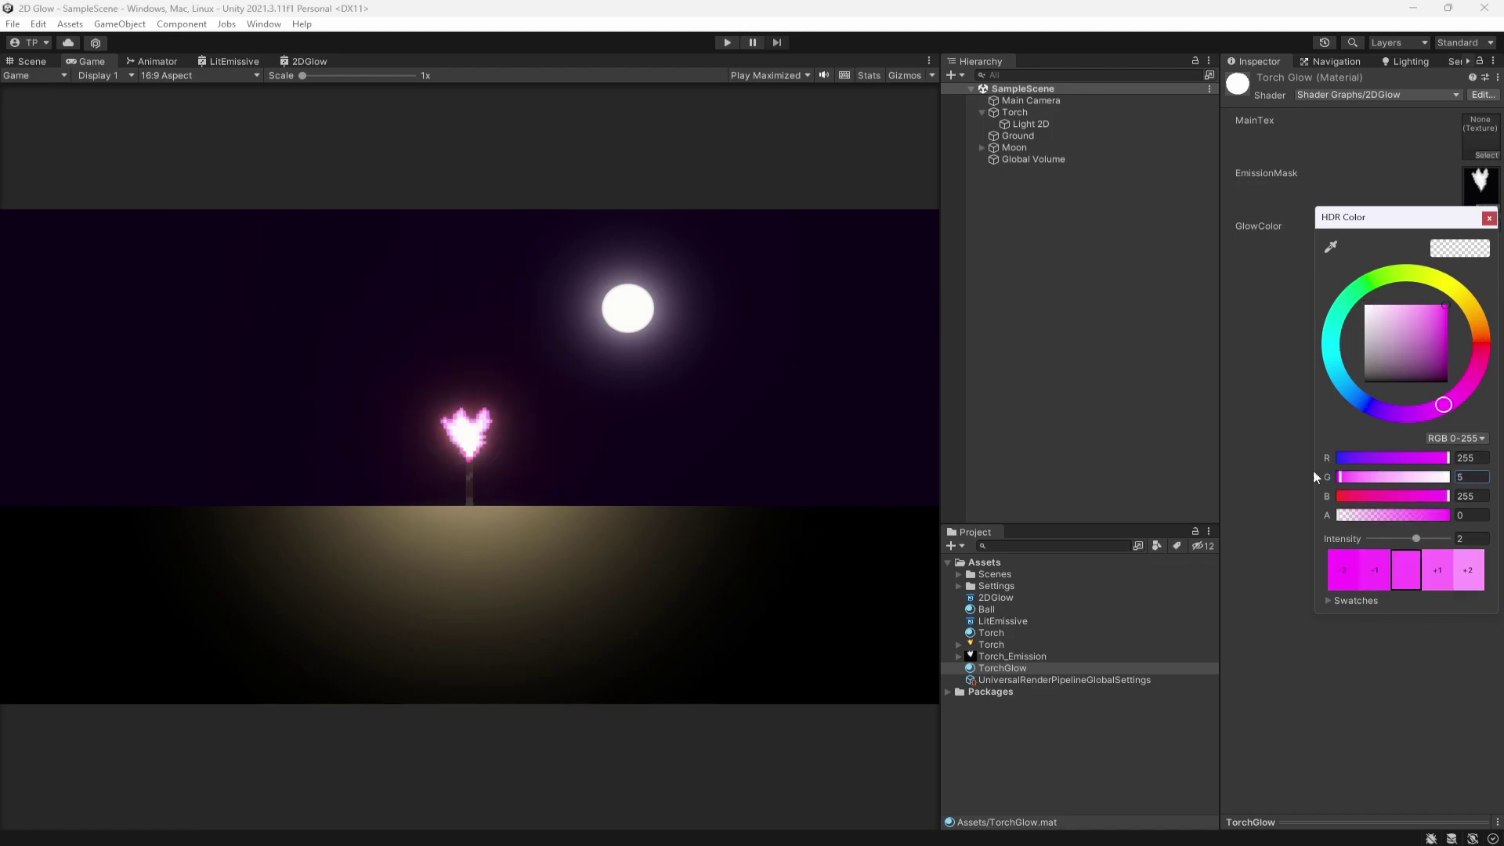
{"action": "left_click_drag", "start_coordinate": [1432, 498], "coordinate": [1269, 495]}
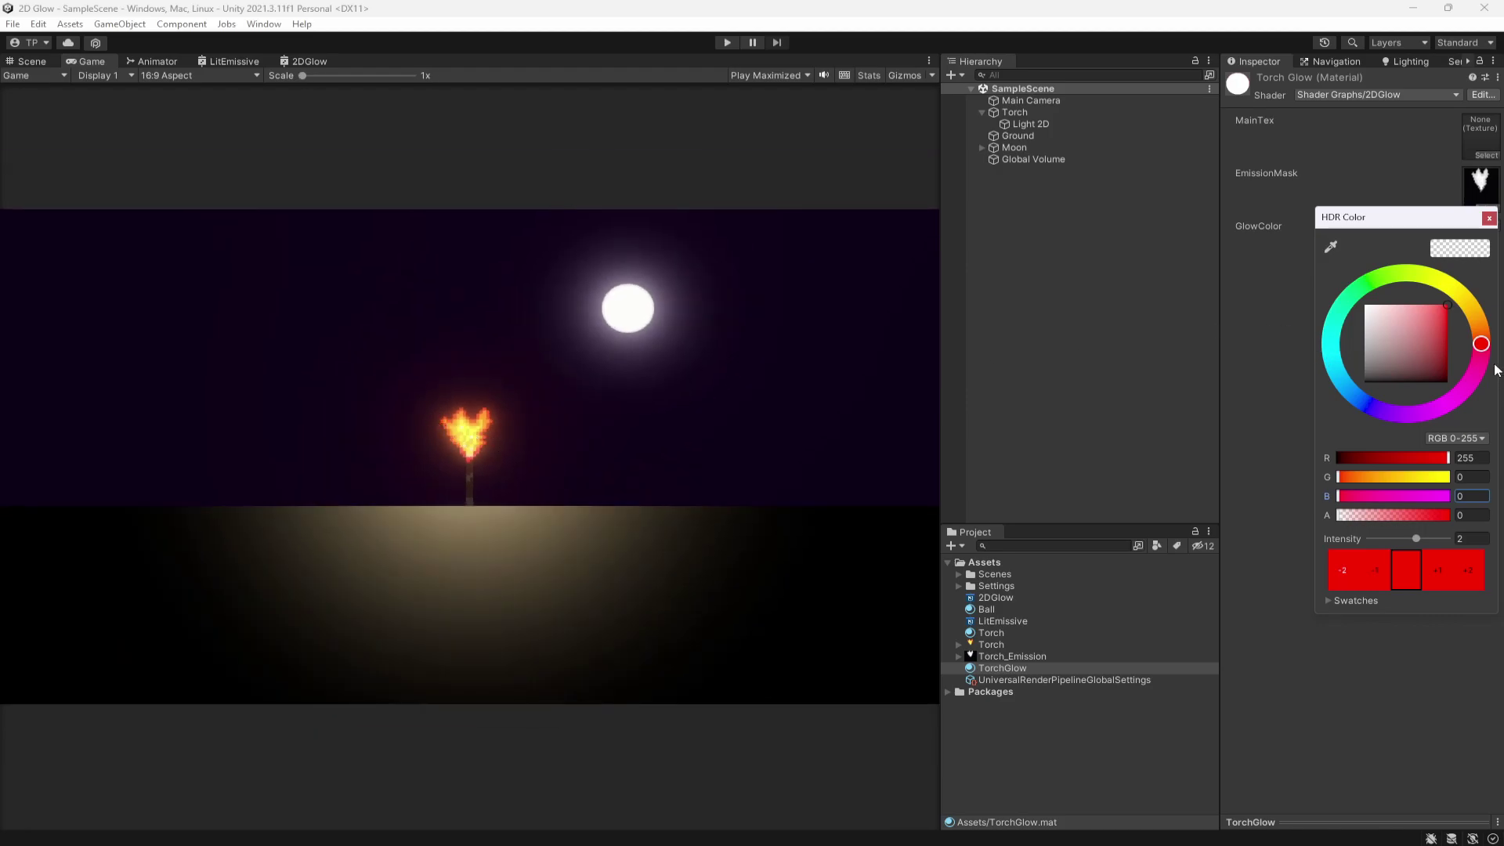
{"action": "left_click", "coordinate": [1489, 218]}
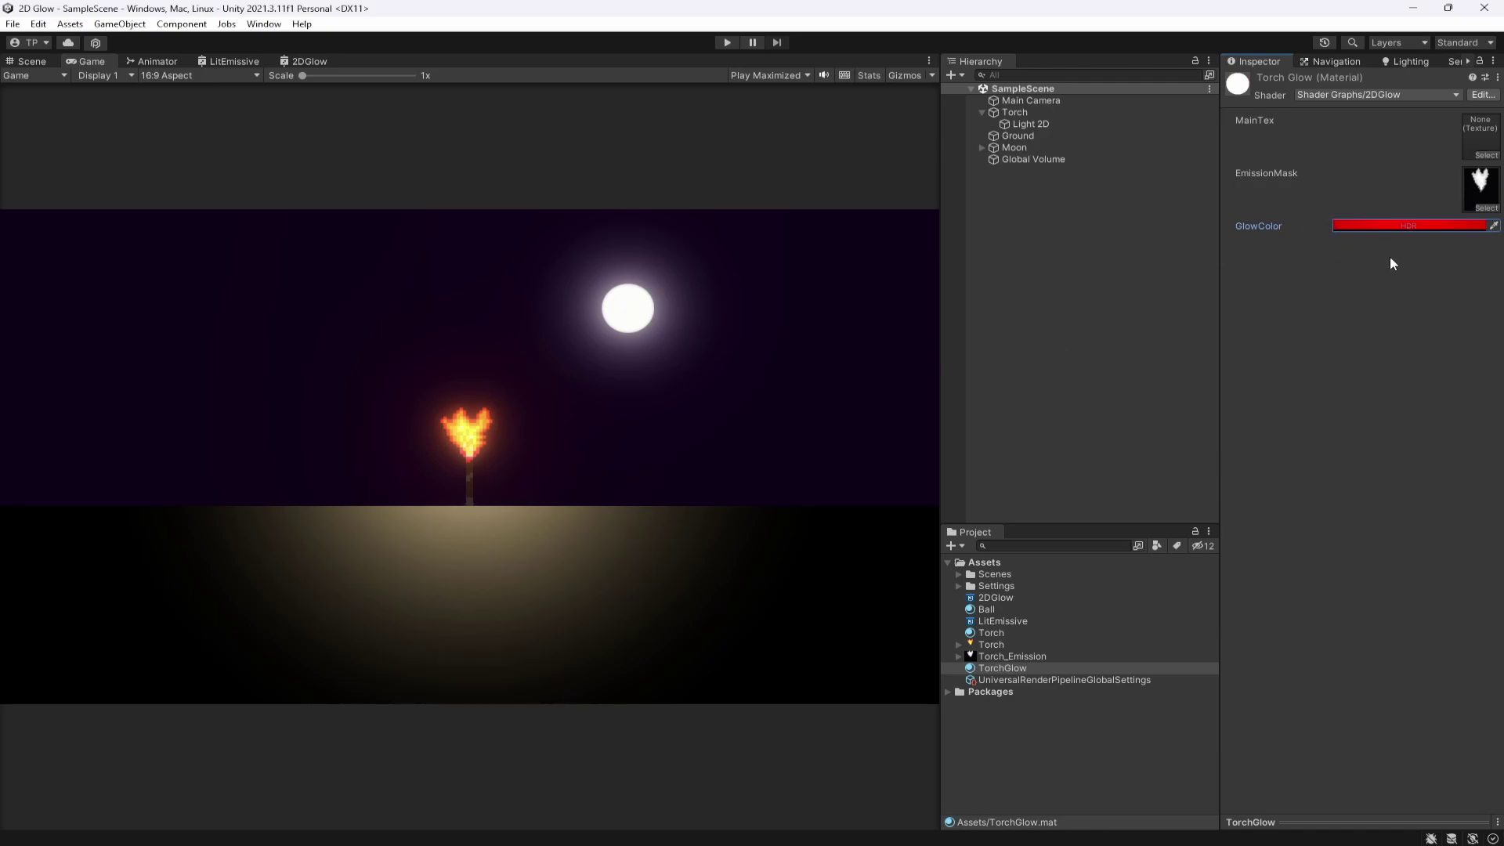
Set the red GlowColor's HDR intensity to 3 on the TorchGlow material
{"action": "left_click", "coordinate": [1410, 226]}
{"action": "left_click", "coordinate": [1473, 533]}
{"action": "type", "text": "3"}
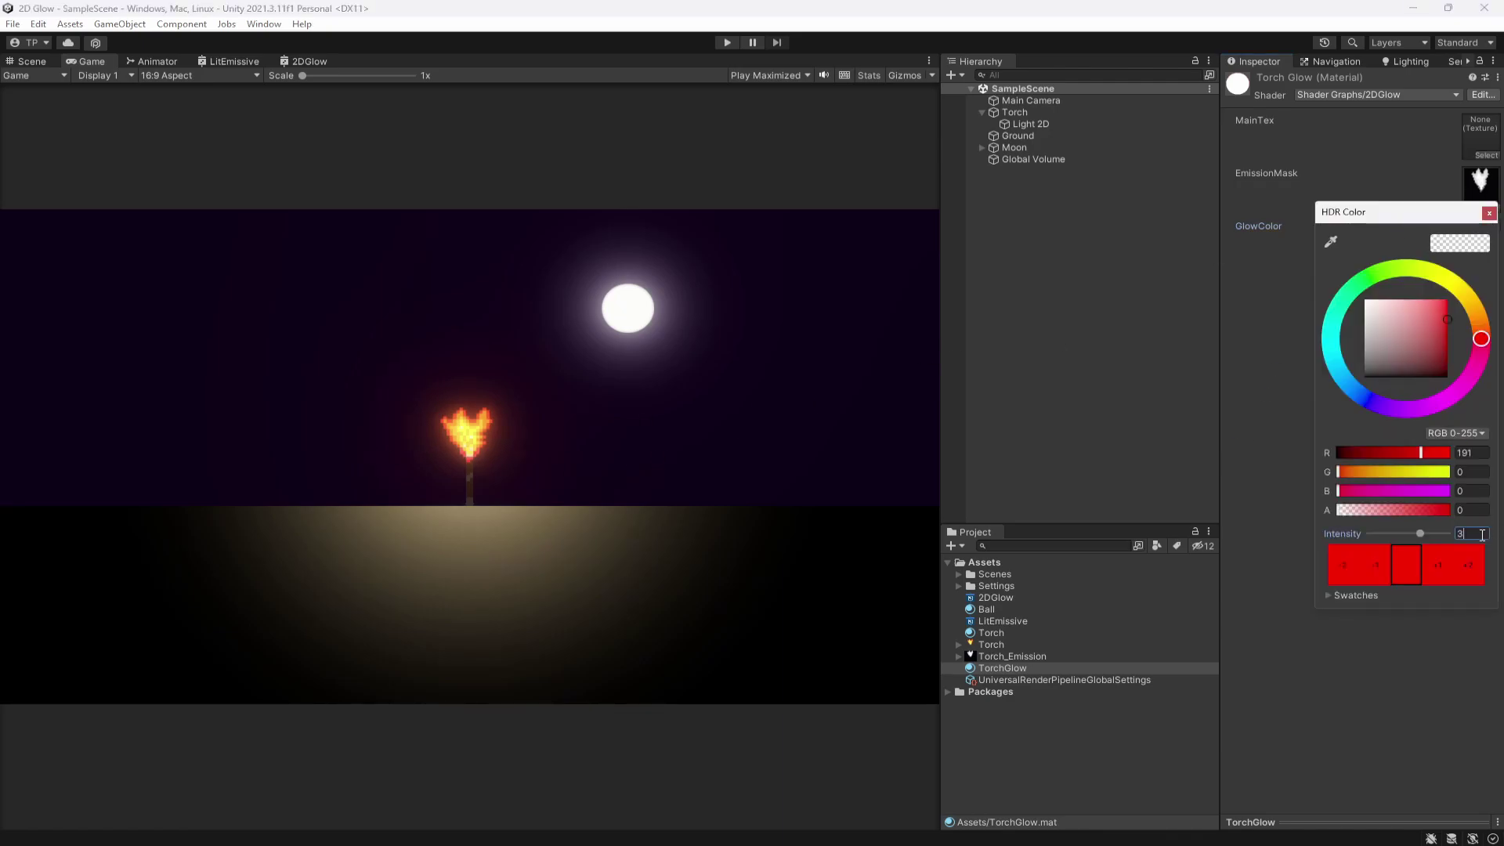
{"action": "left_click", "coordinate": [1430, 627]}
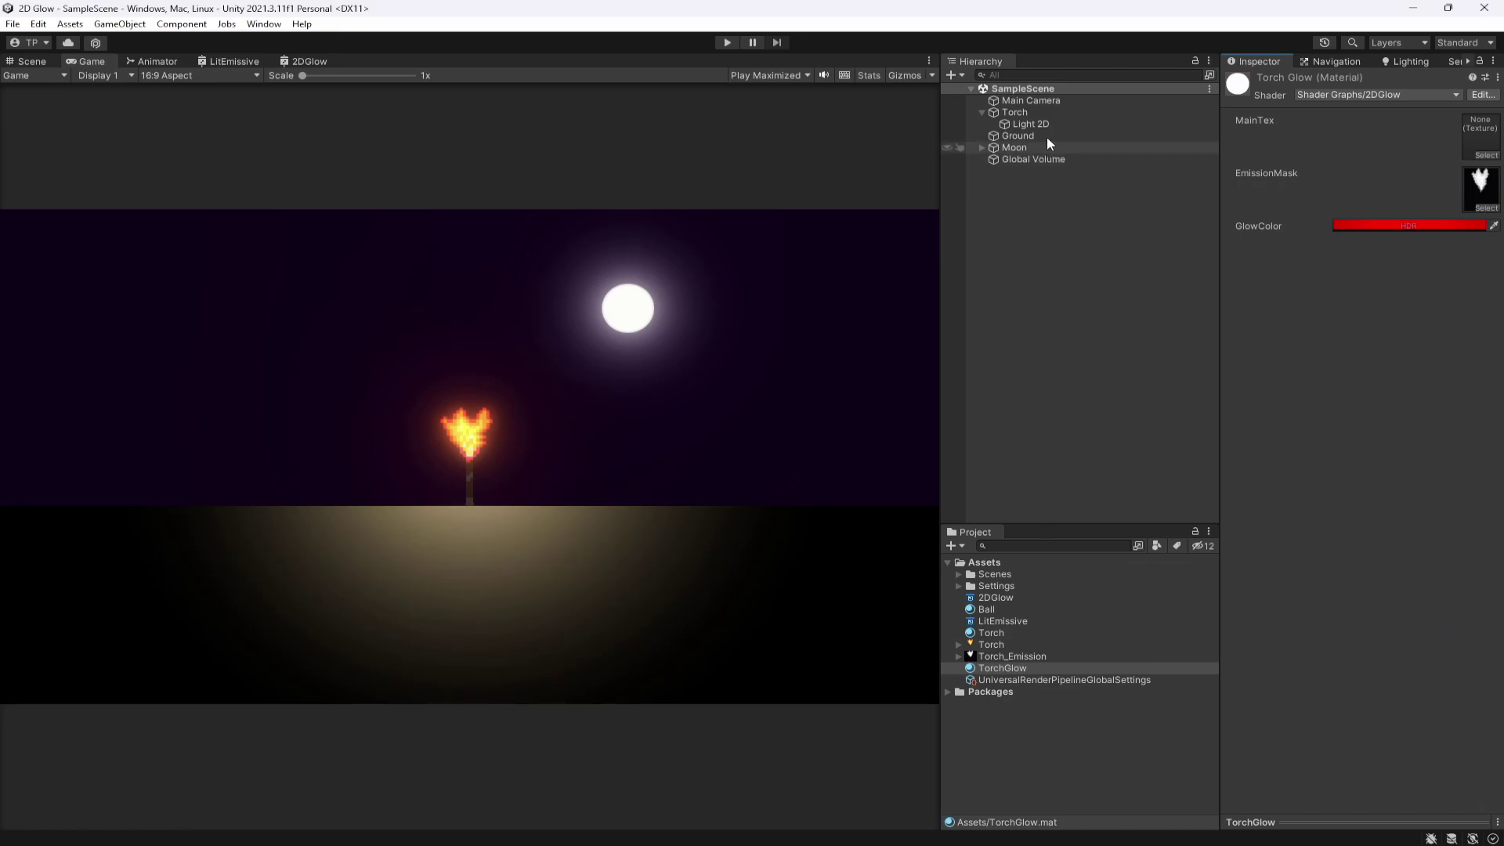
Compare the torch glow in the Scene and Game views and examine the Torch and Global Volume settings
{"action": "left_click", "coordinate": [33, 62]}
{"action": "left_click", "coordinate": [86, 61]}
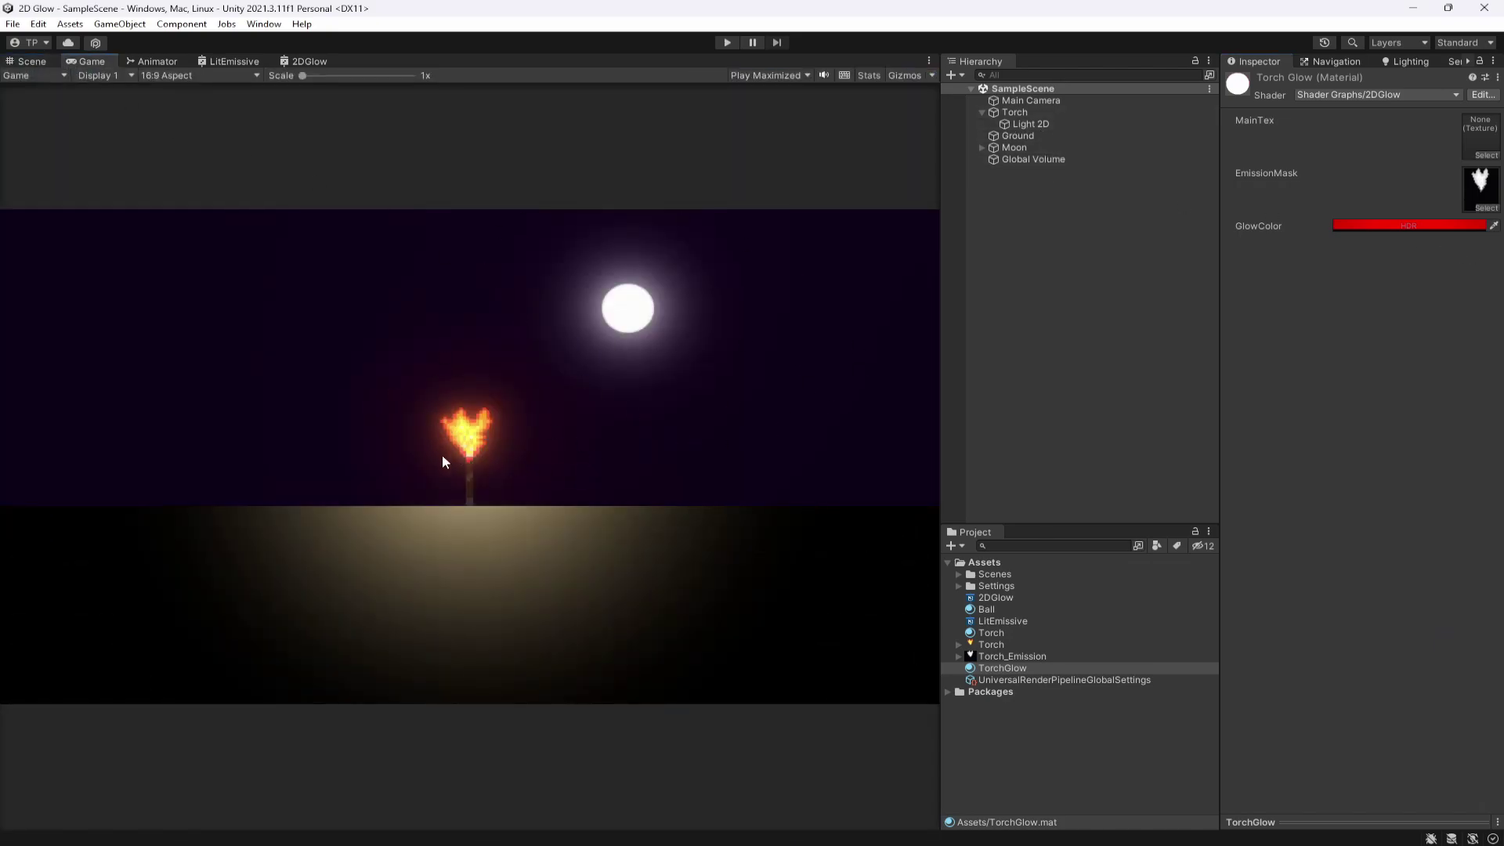
{"action": "left_click", "coordinate": [993, 113]}
{"action": "left_click", "coordinate": [982, 112]}
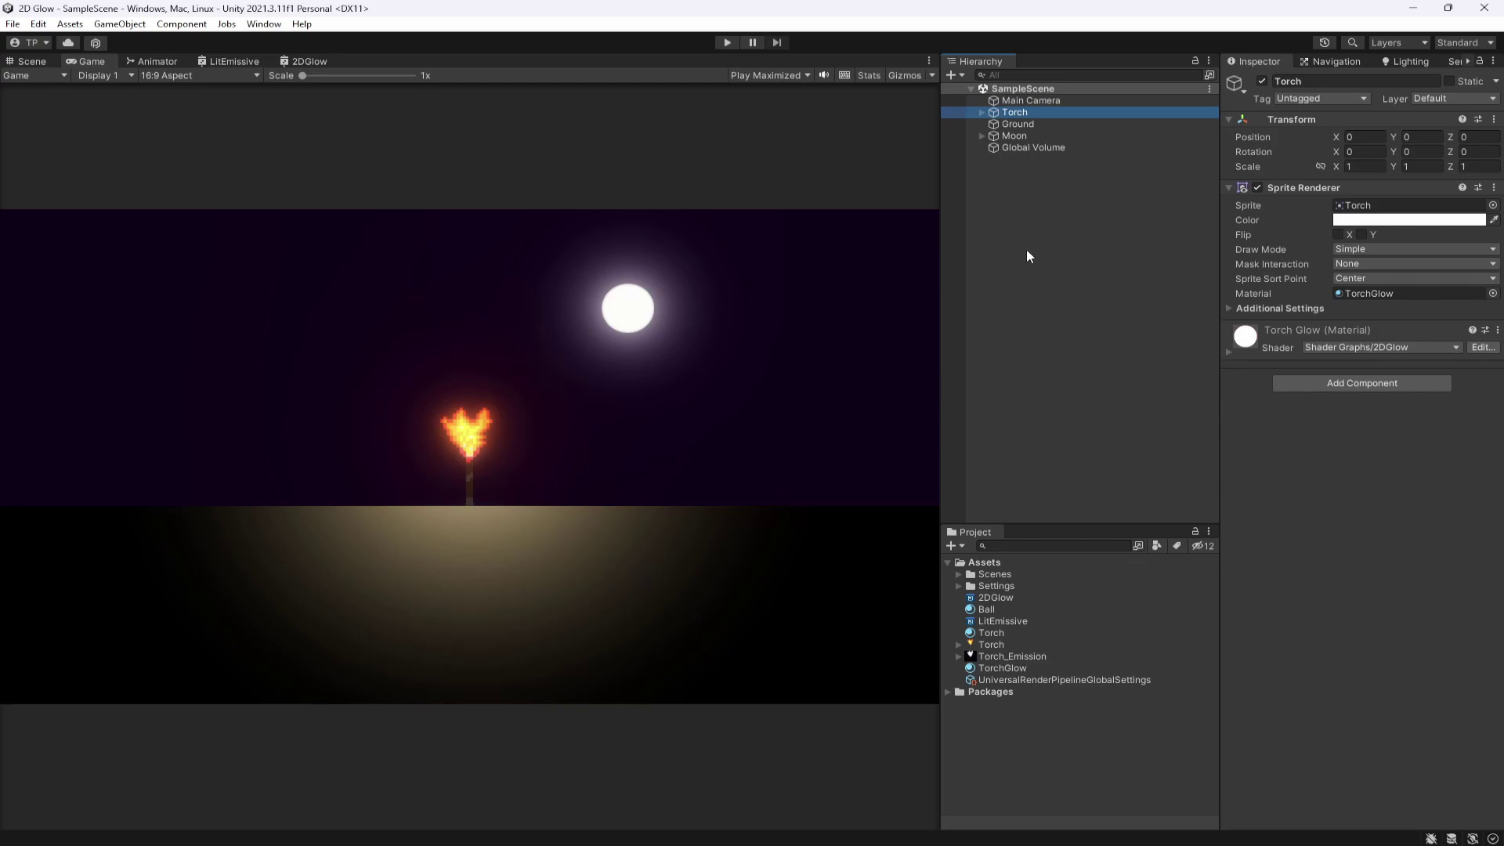
{"action": "left_click", "coordinate": [1069, 149]}
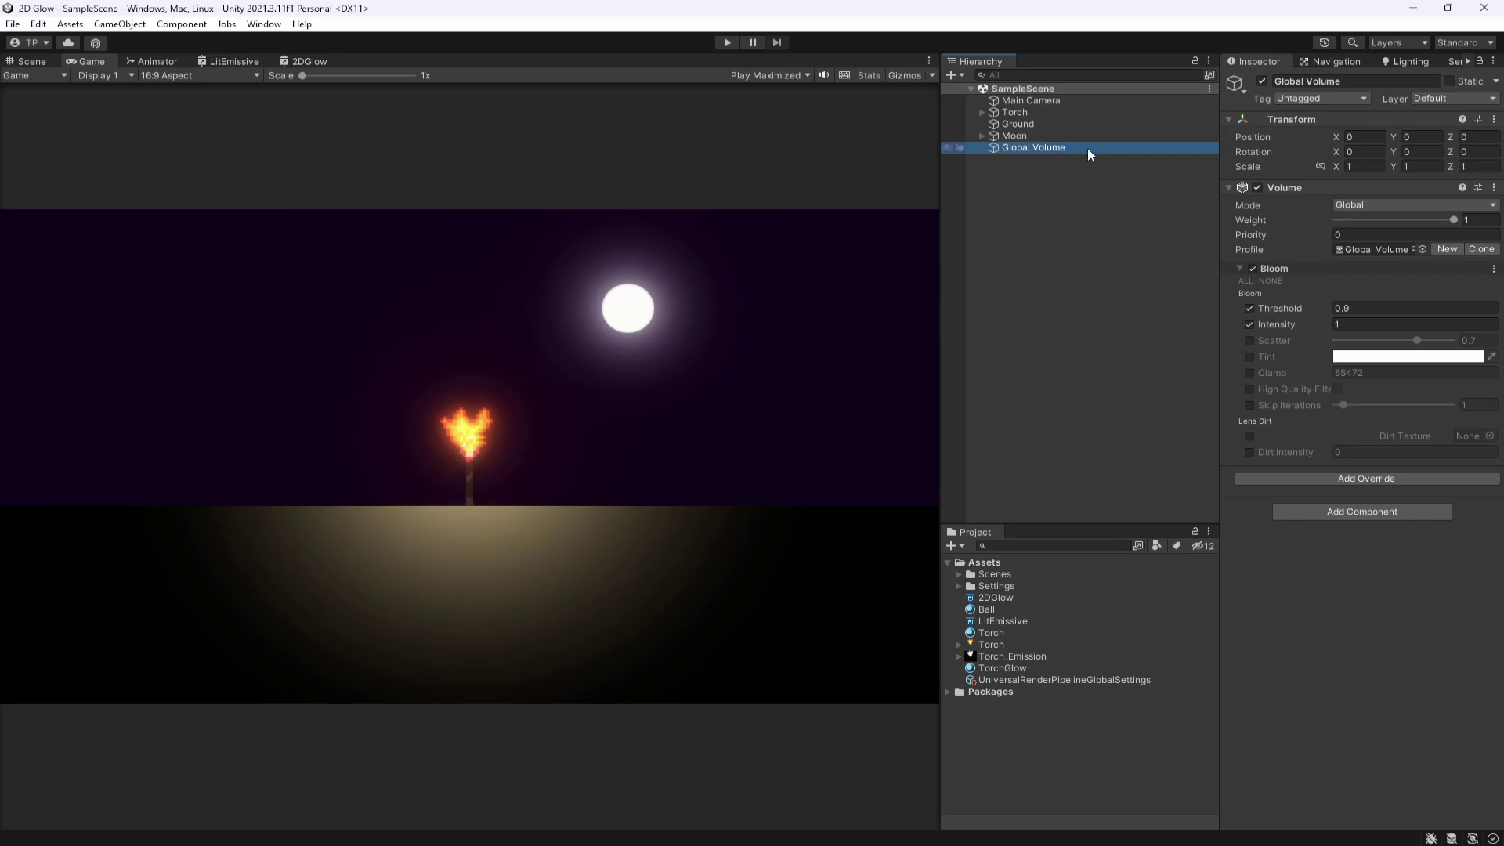
Turn the Main Camera's Post Processing off and back on to compare the torch's glow
{"action": "left_click", "coordinate": [1023, 100]}
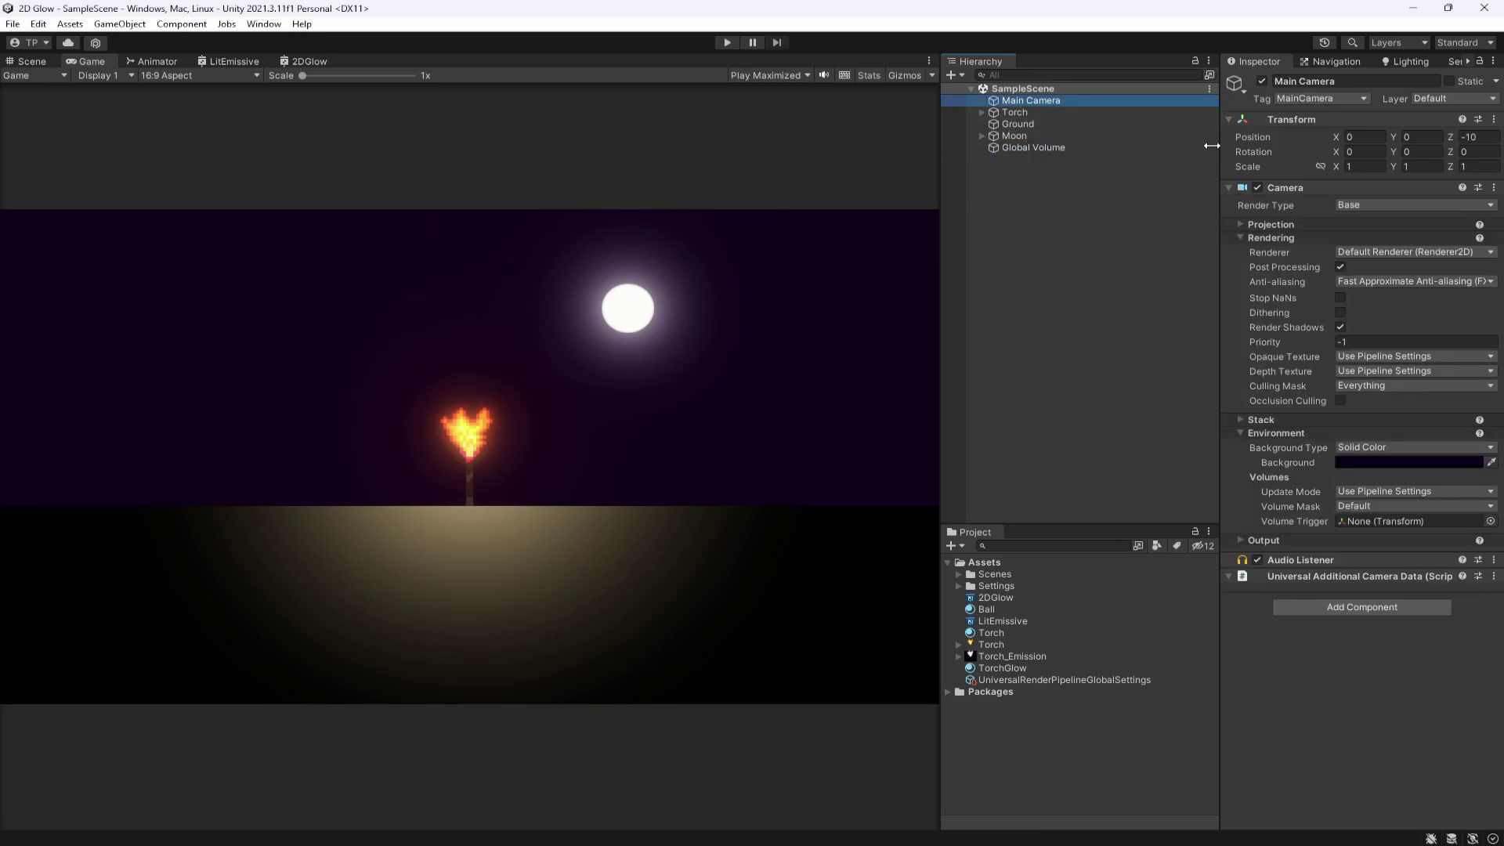
{"action": "left_click", "coordinate": [1339, 267]}
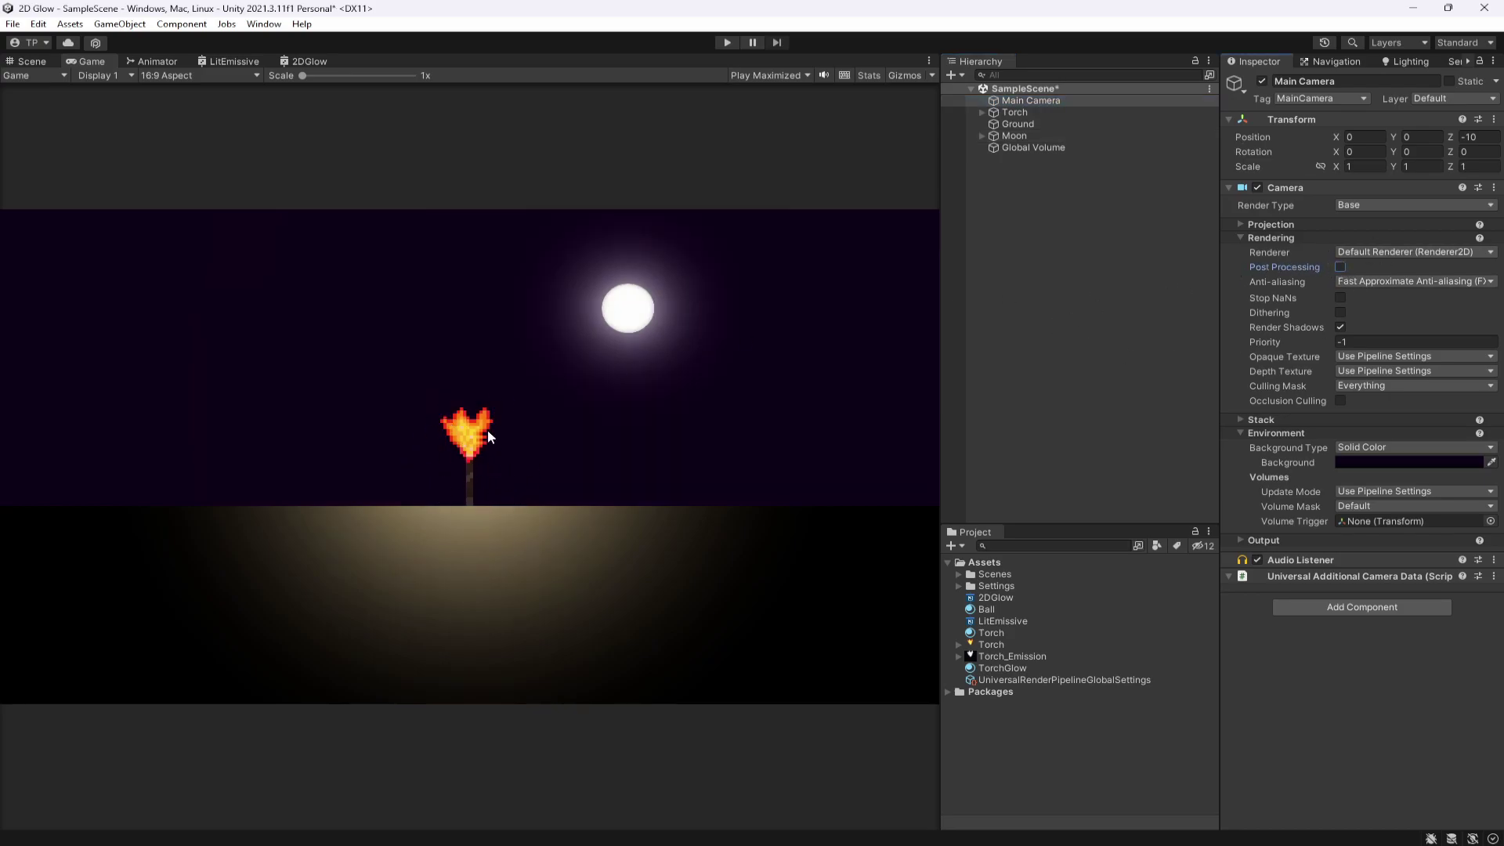
{"action": "left_click", "coordinate": [1341, 267]}
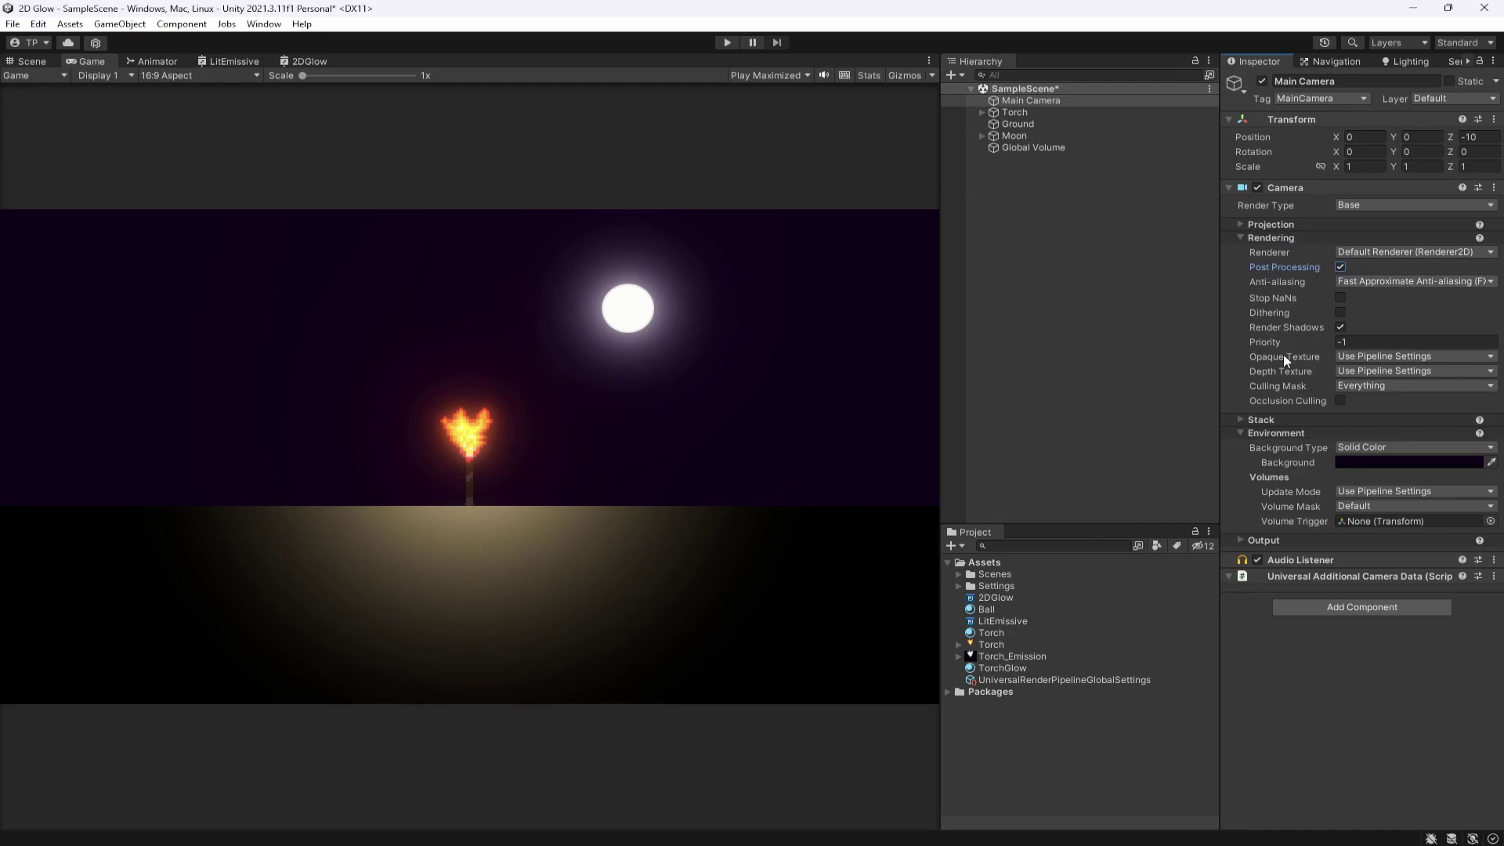
Check the HDR options in the Main Camera's Output settings, keeping it on Use settings from Render Pipeline Asset
{"action": "left_click", "coordinate": [1263, 540]}
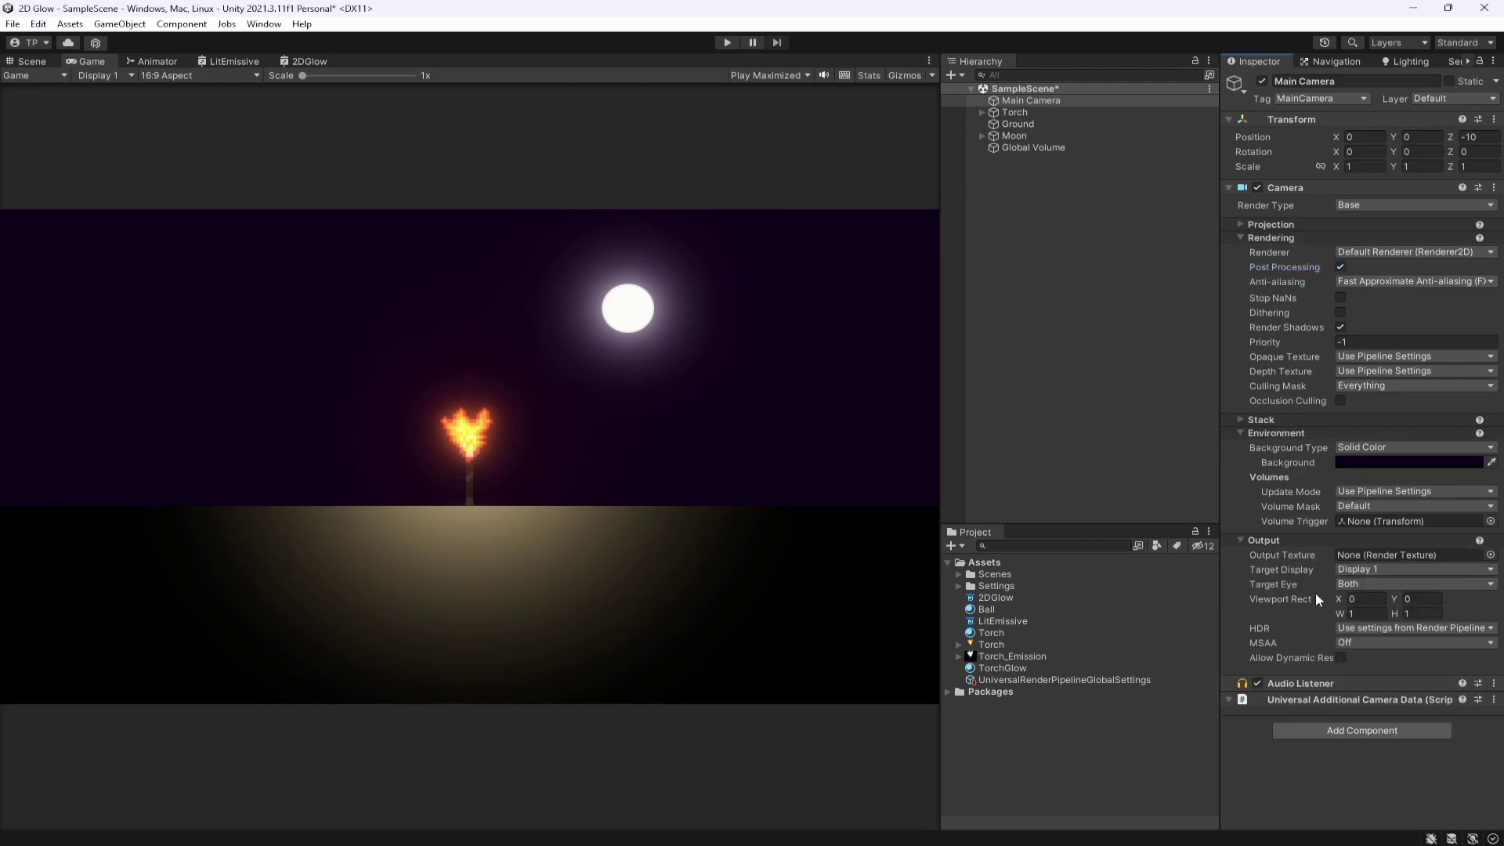
{"action": "left_click", "coordinate": [1343, 627]}
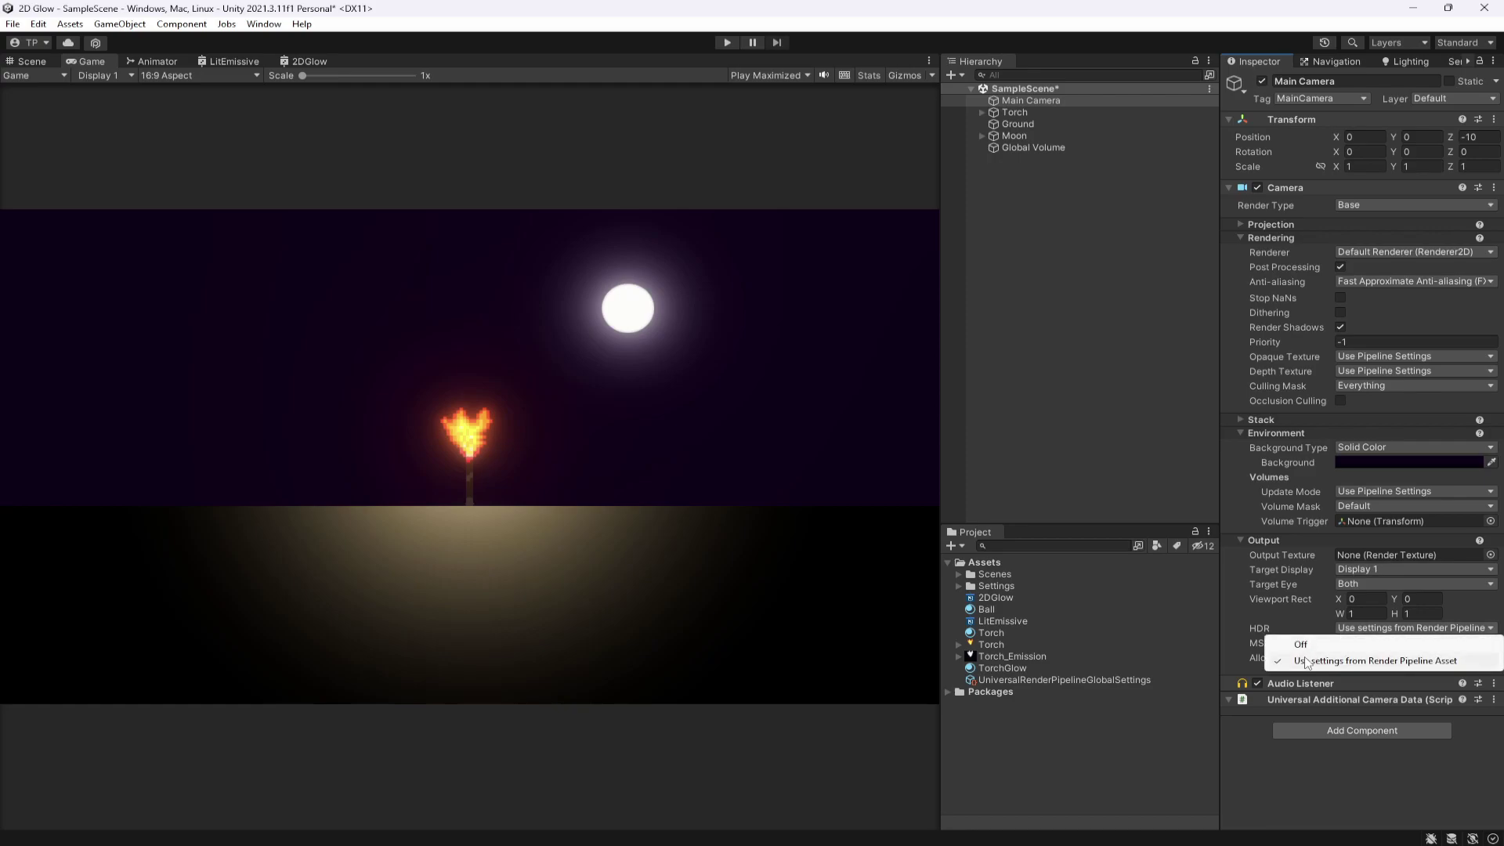
{"action": "left_click", "coordinate": [1347, 623]}
{"action": "left_click", "coordinate": [1347, 623]}
{"action": "left_click", "coordinate": [1269, 643]}
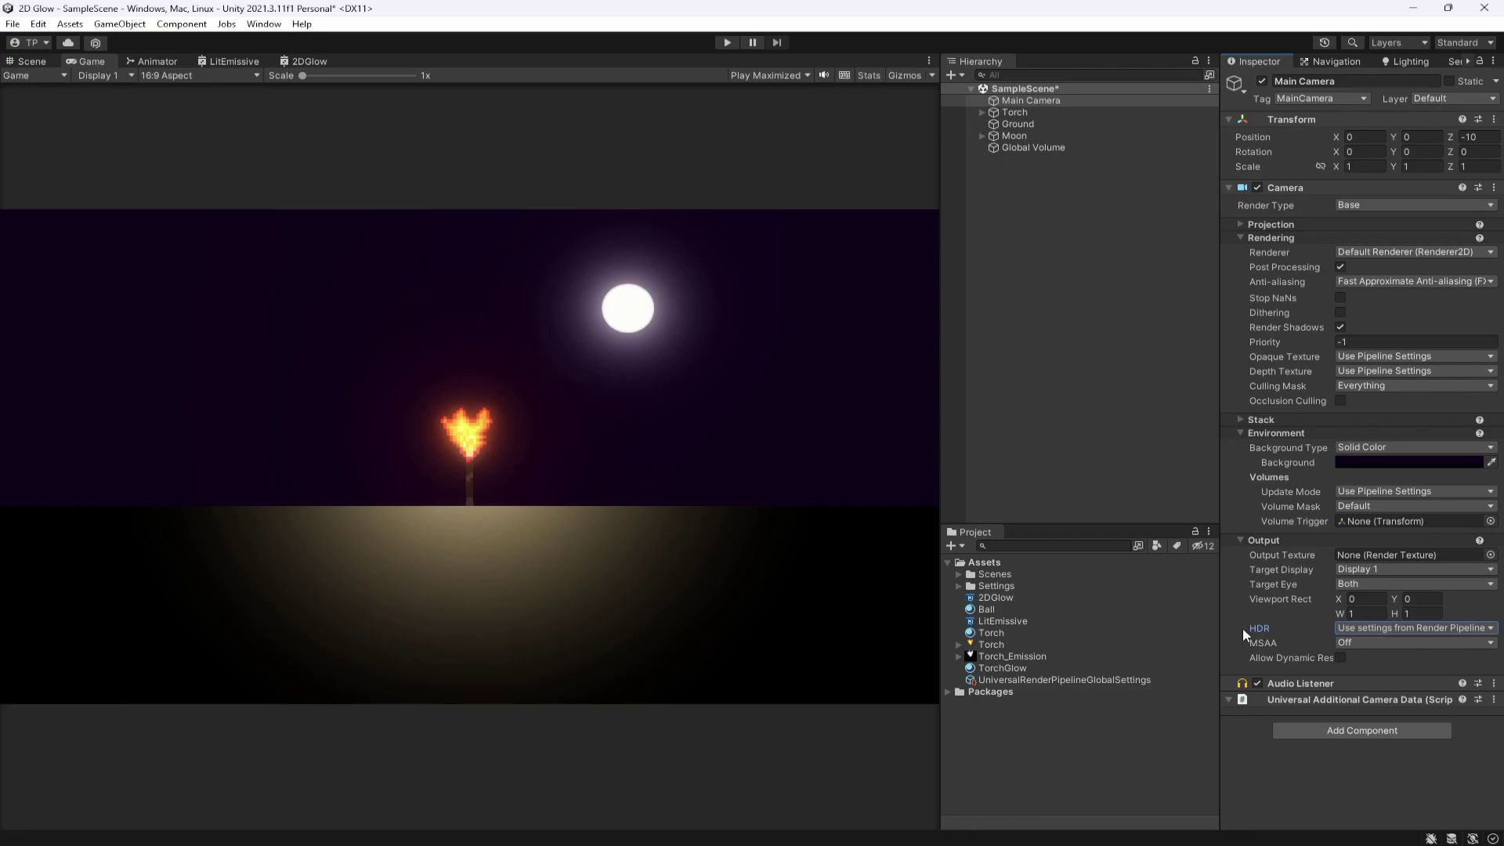
Turn HDR off and back on in the UniversalRP asset from the Settings folder to compare the torch's glow
{"action": "left_click", "coordinate": [1070, 681]}
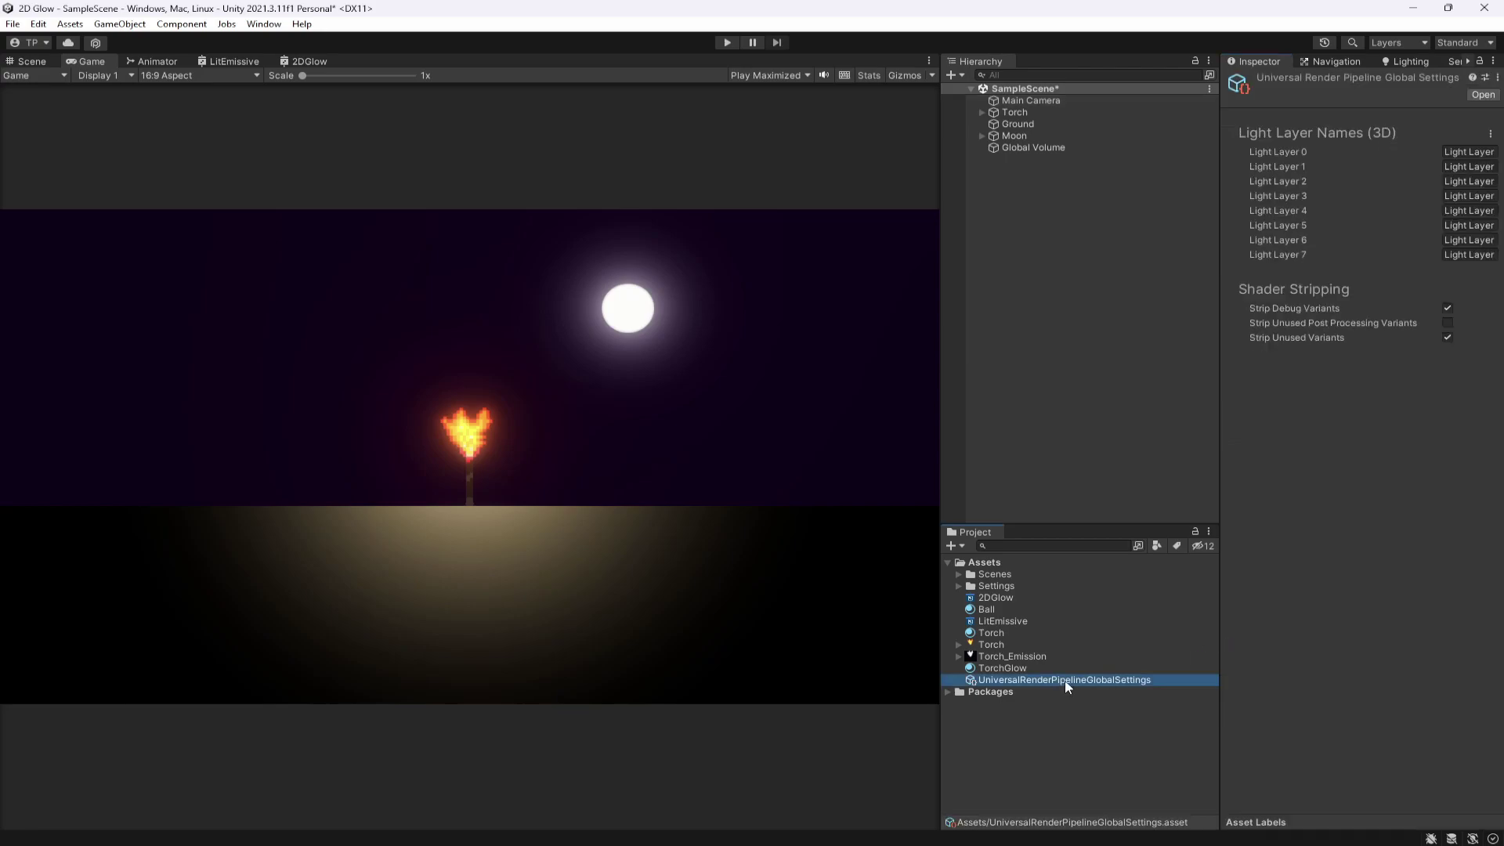
{"action": "left_click", "coordinate": [957, 588]}
{"action": "left_click", "coordinate": [1003, 632]}
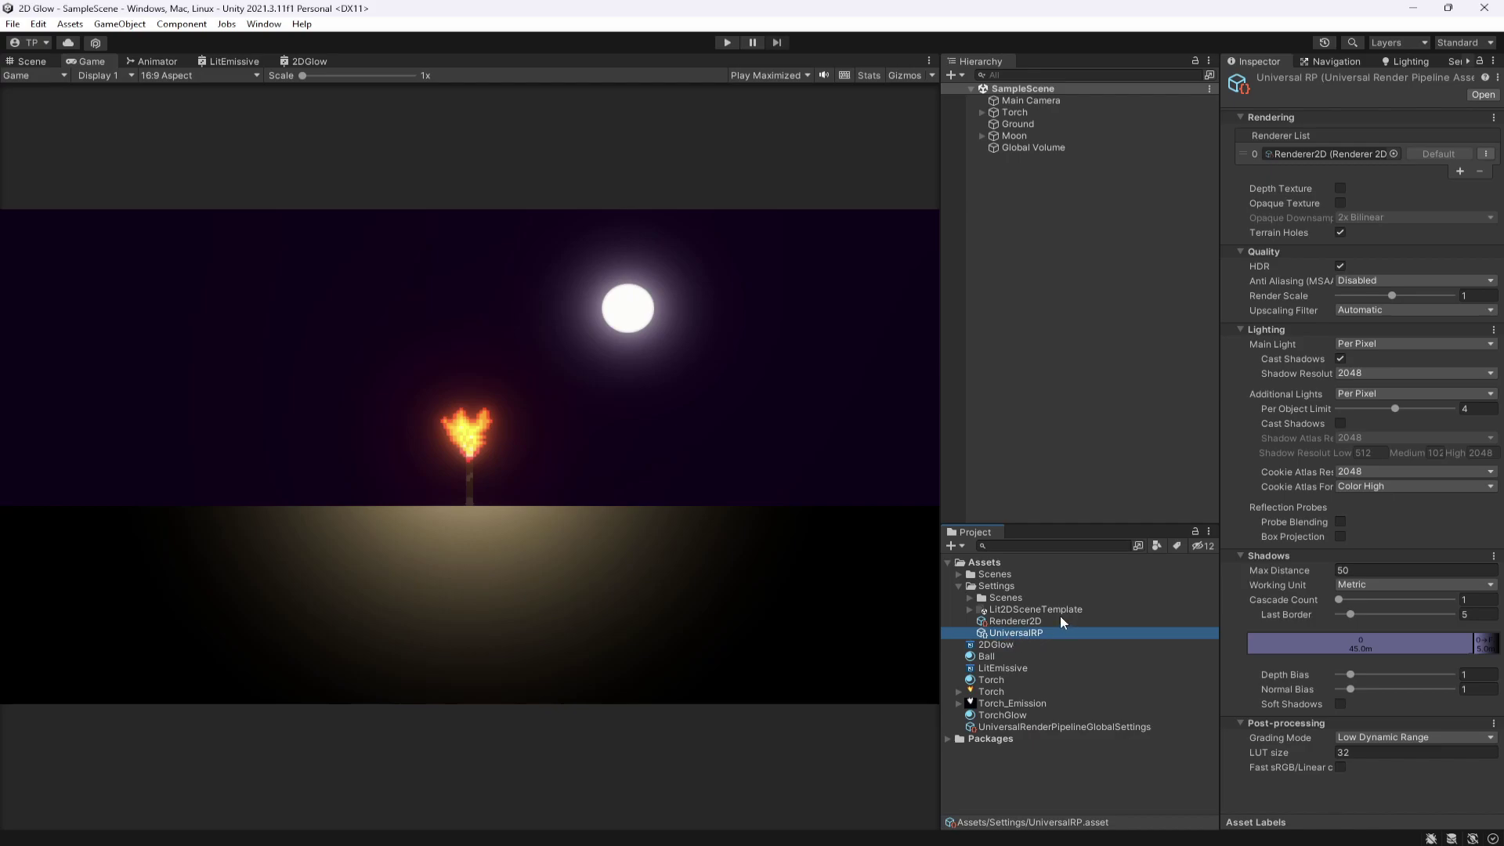
{"action": "left_click", "coordinate": [1341, 267]}
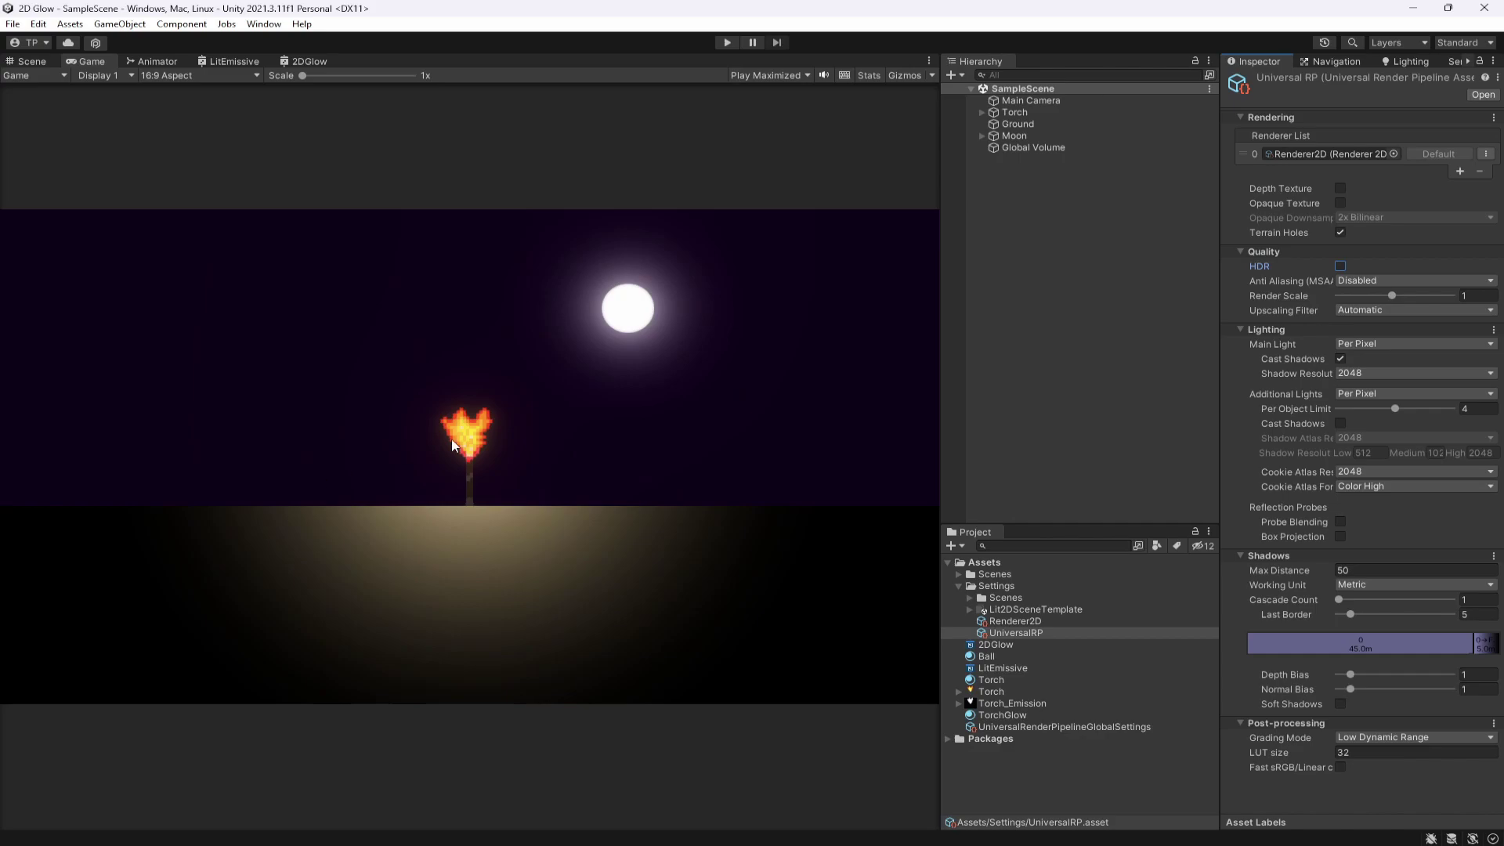
{"action": "left_click", "coordinate": [1341, 266]}
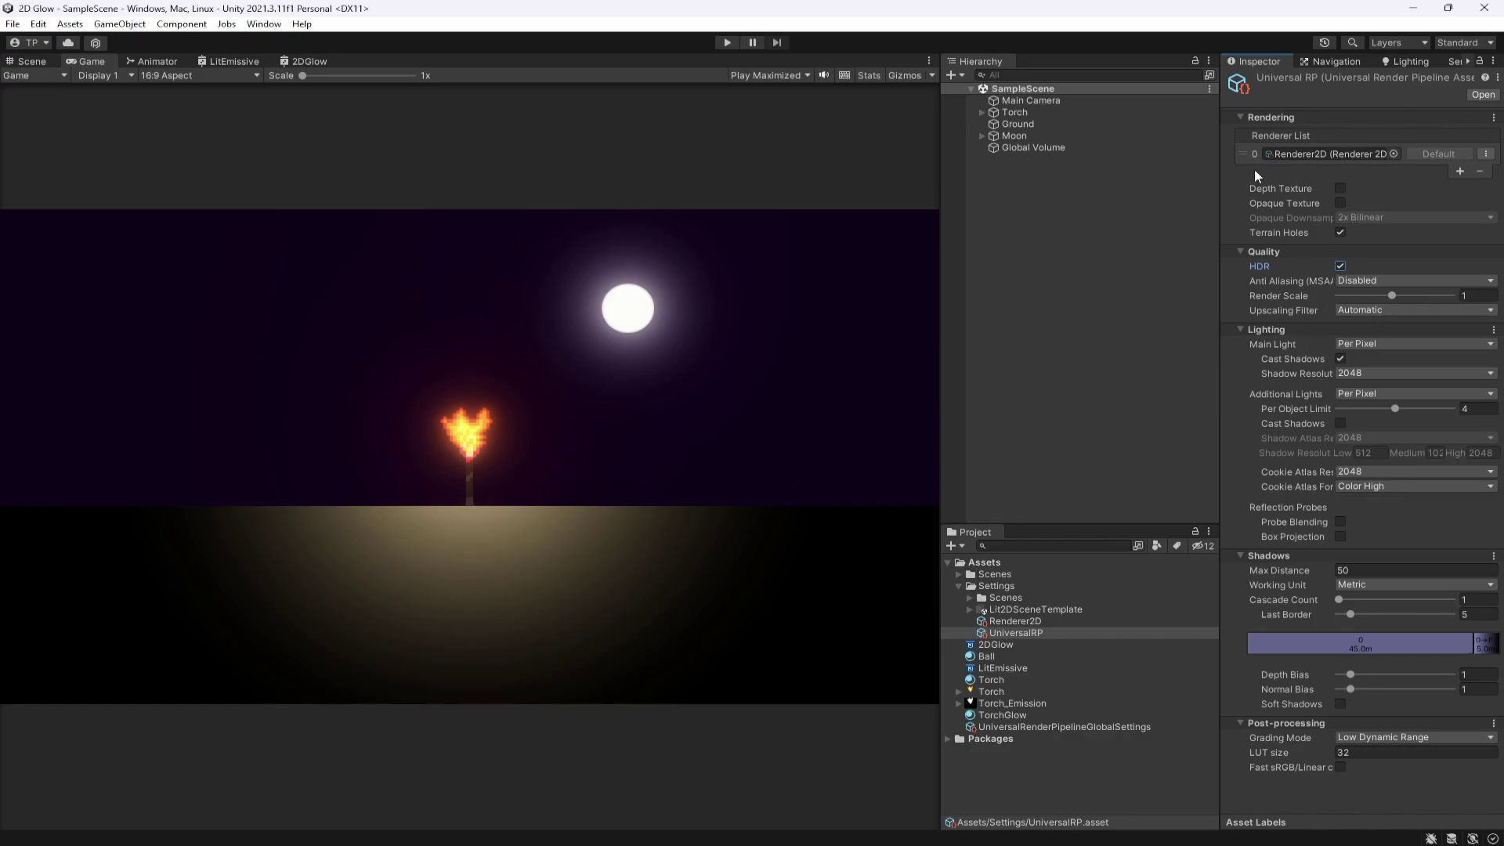
{"action": "left_click", "coordinate": [1049, 191]}
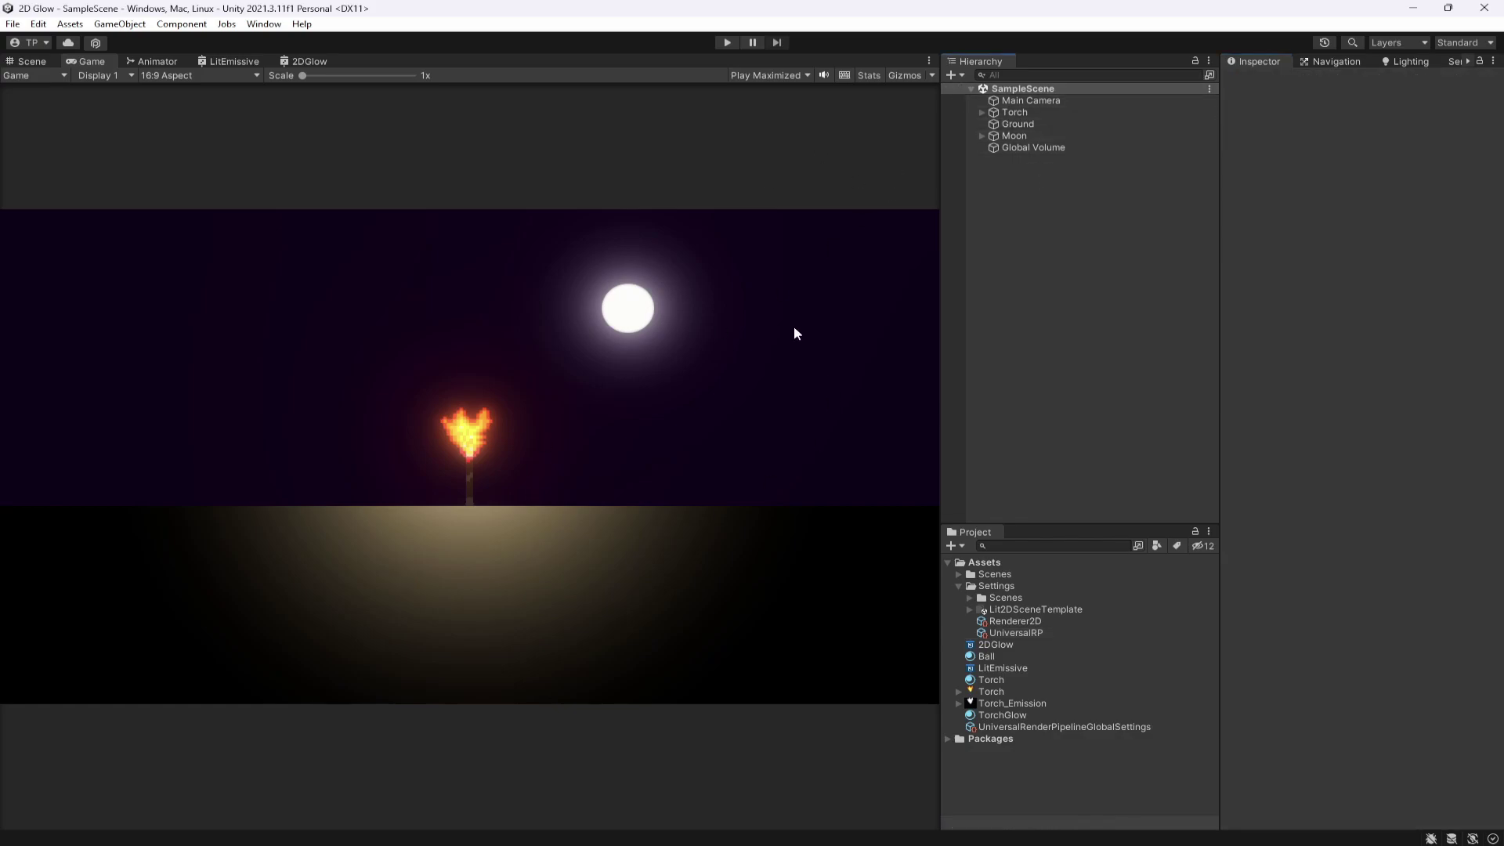